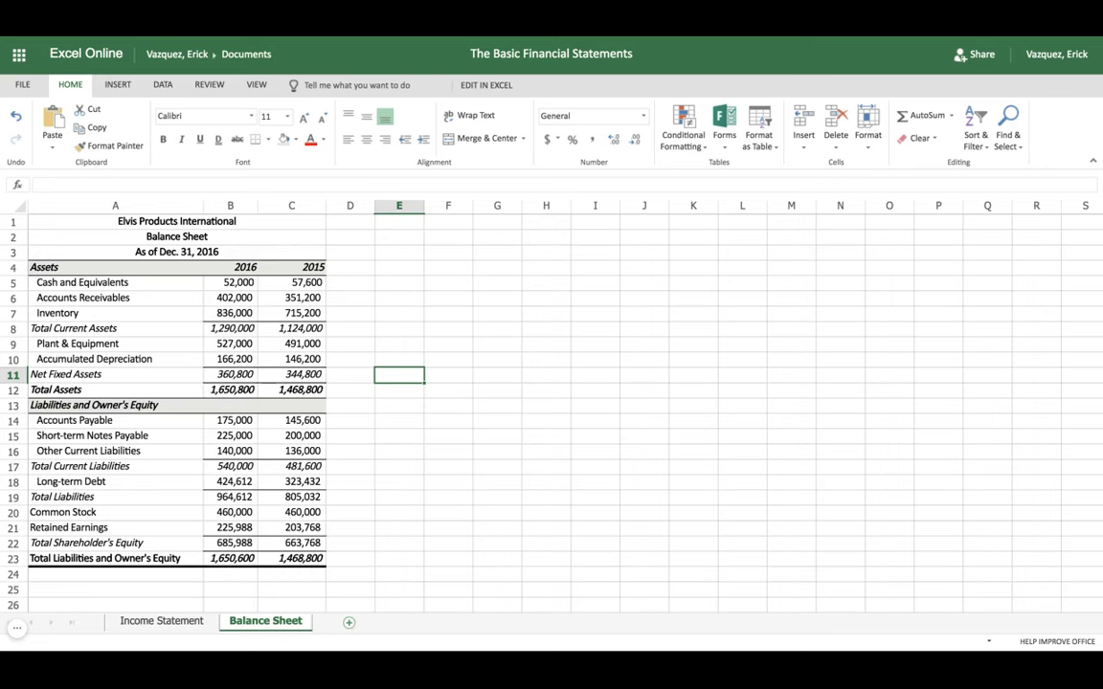
# Step: Check the Income Statement and Balance Sheet worksheets and add a new blank worksheet after them
pyautogui.click(184, 622)
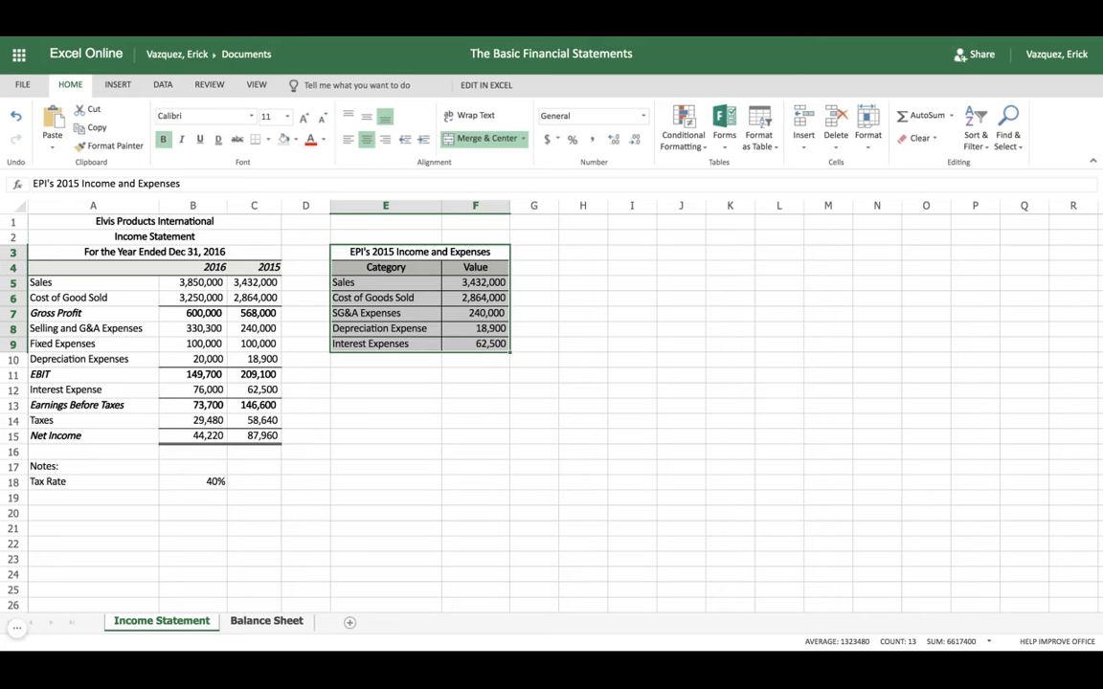
pyautogui.click(266, 620)
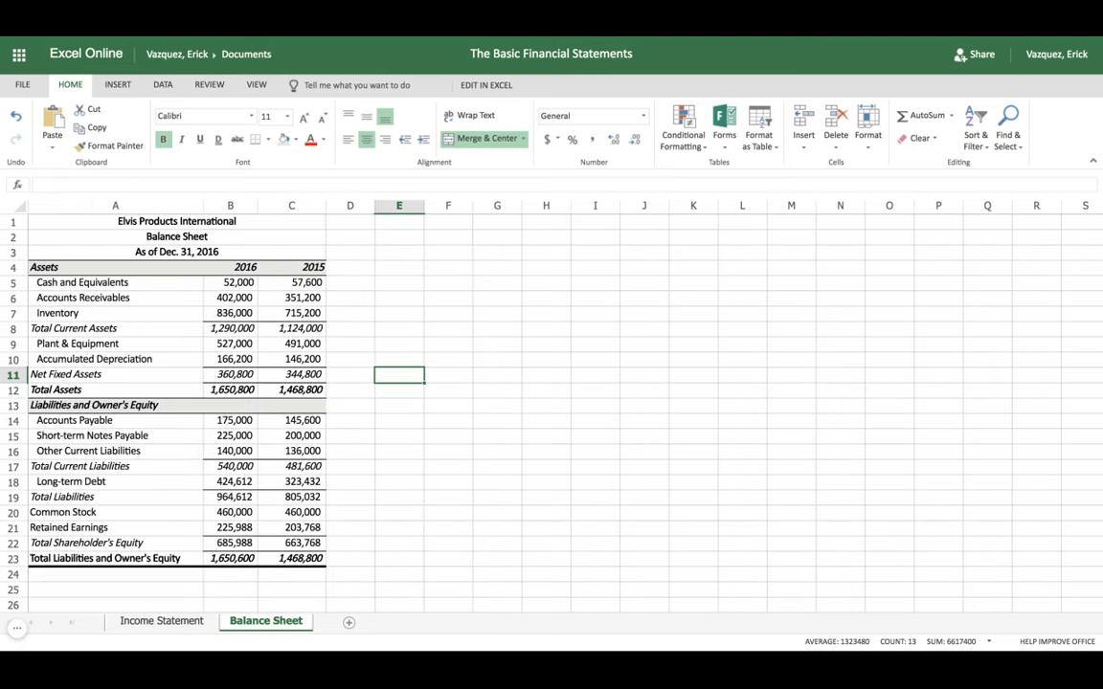
pyautogui.click(349, 623)
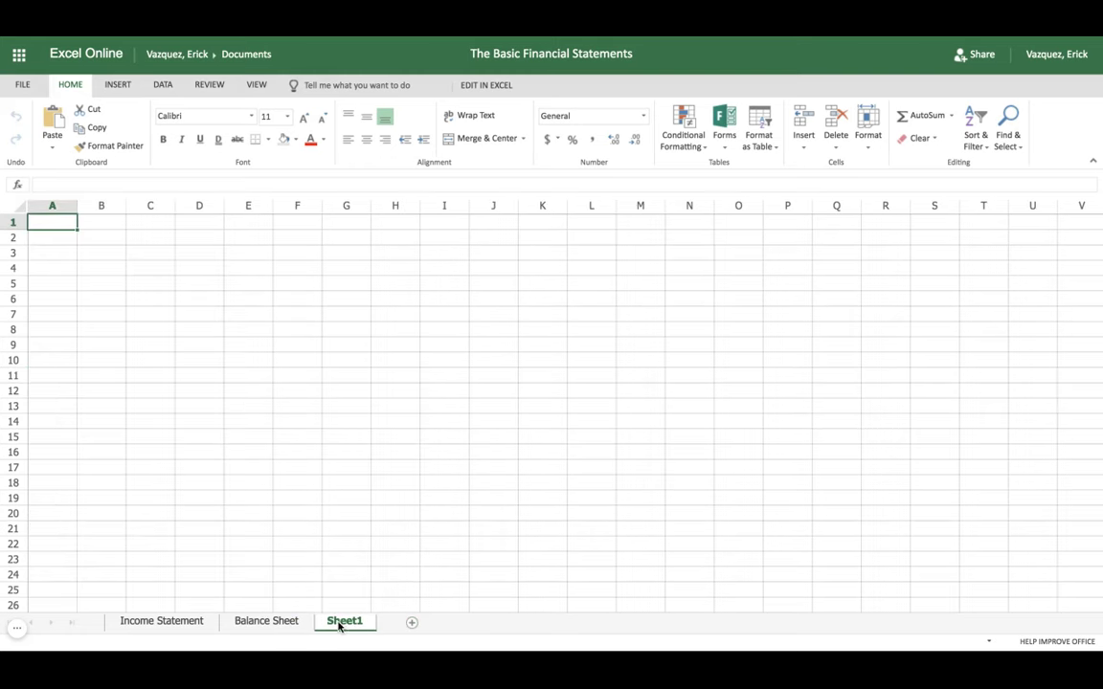
pyautogui.click(279, 621)
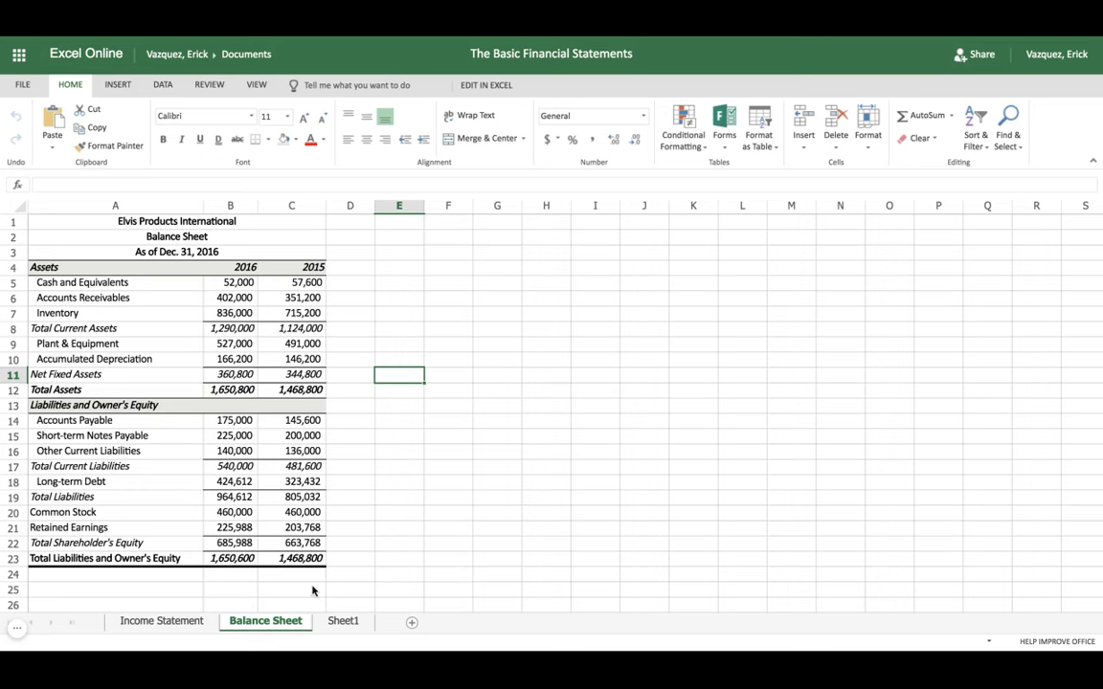
pyautogui.click(343, 621)
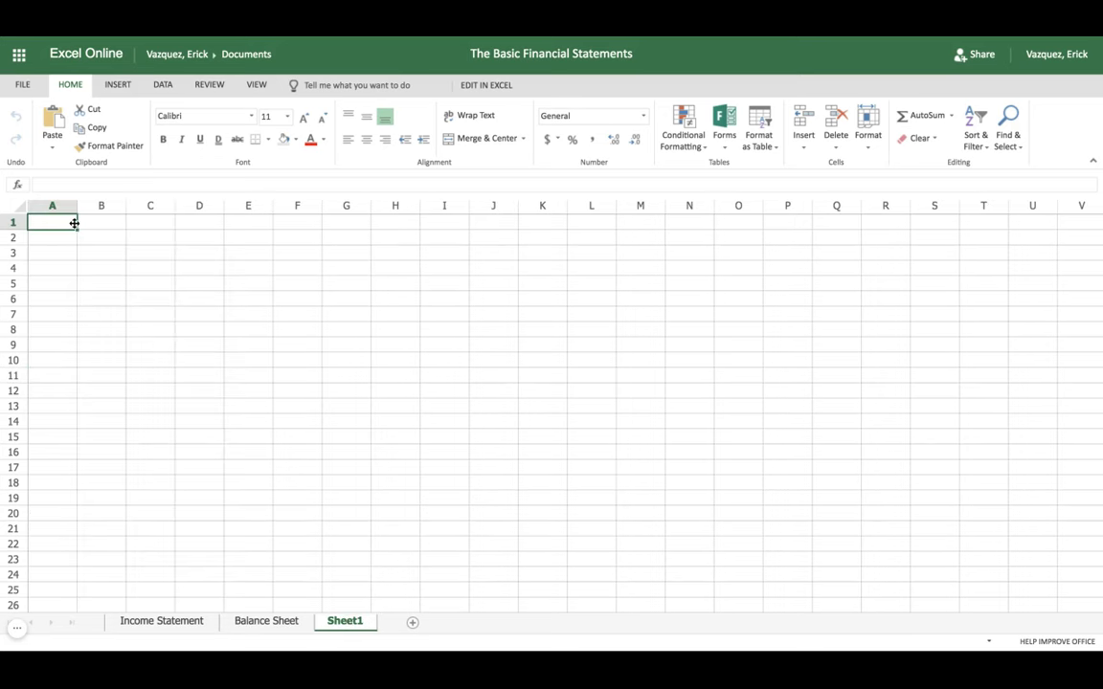
# Step: Enter the title "Elvis Products Internationl" in A1 and "Balance Sheet" in A2 of the new sheet
pyautogui.write('E')
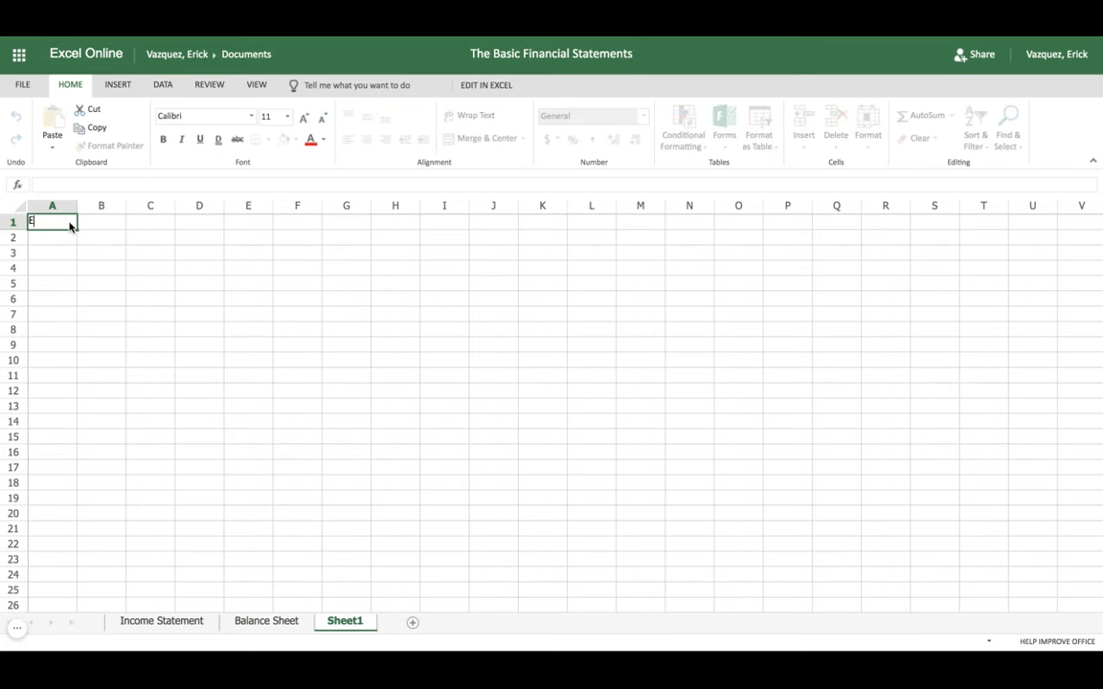
pyautogui.write('lvis Products Internationl')
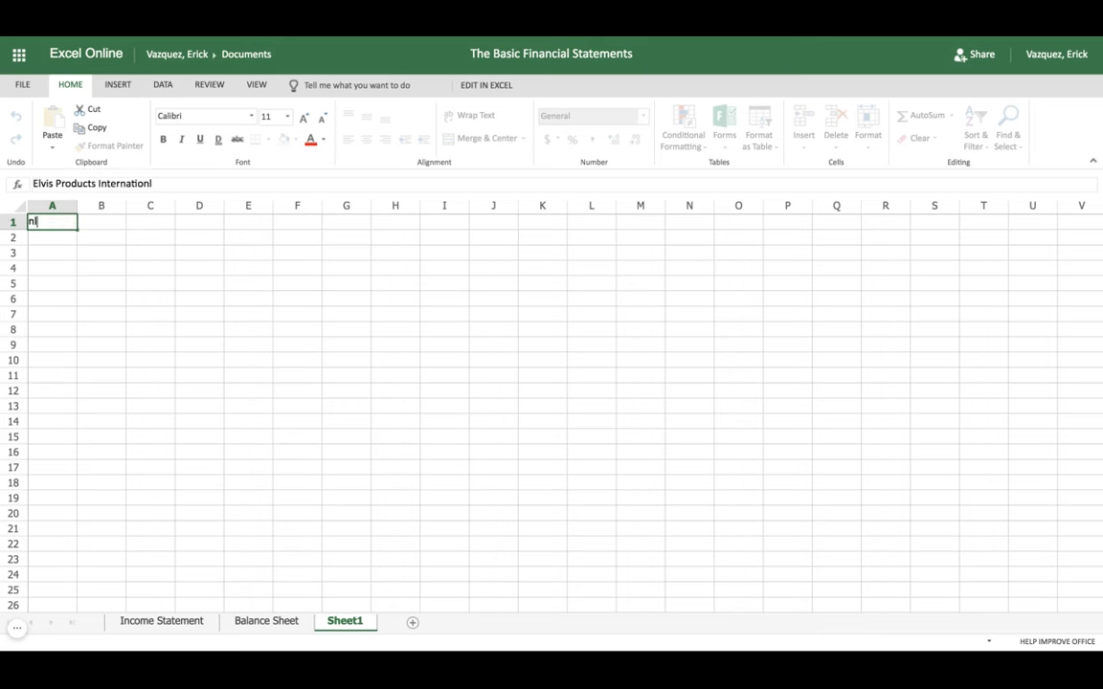
pyautogui.press('Return')
pyautogui.write('Balnc')
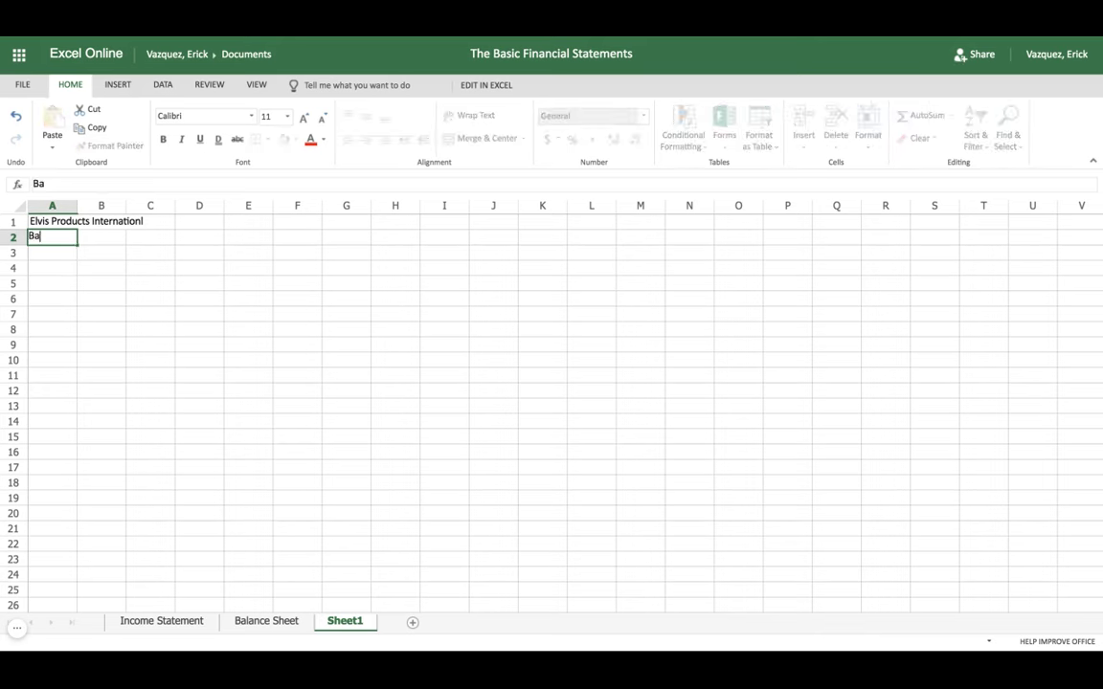
pyautogui.press('BackSpace')
pyautogui.press('BackSpace')
pyautogui.write('ance Sheet')
pyautogui.press('Return')
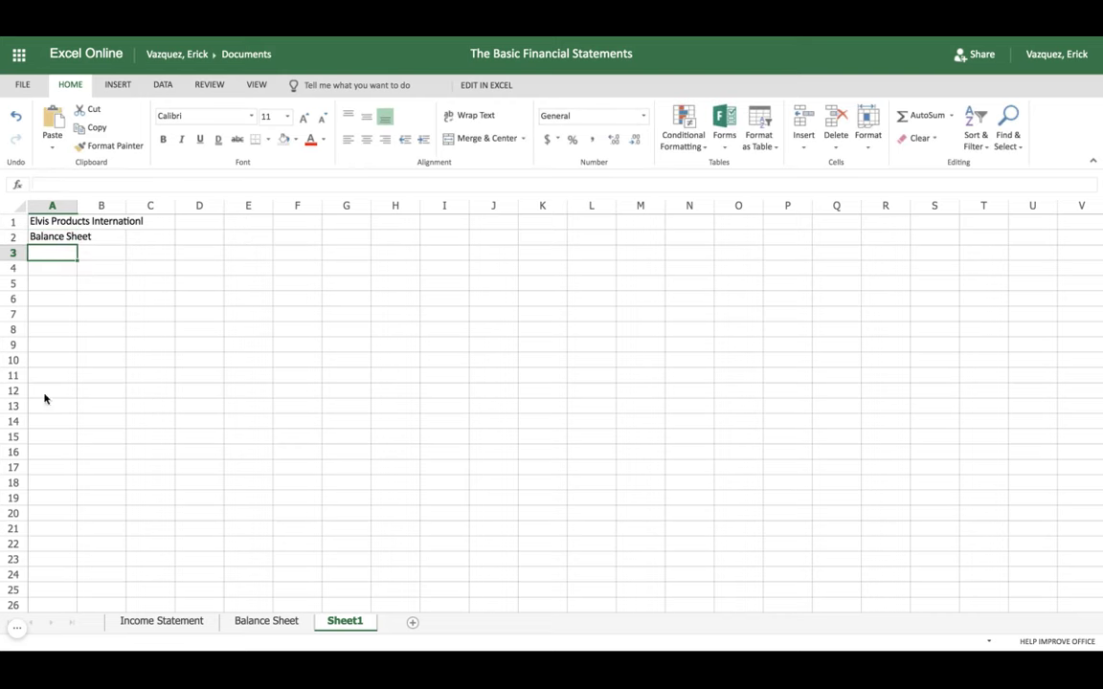
# Step: Check the date line on the existing Balance Sheet and enter "As of Dec. 31, 2016" in A3 of Sheet1
pyautogui.click(268, 622)
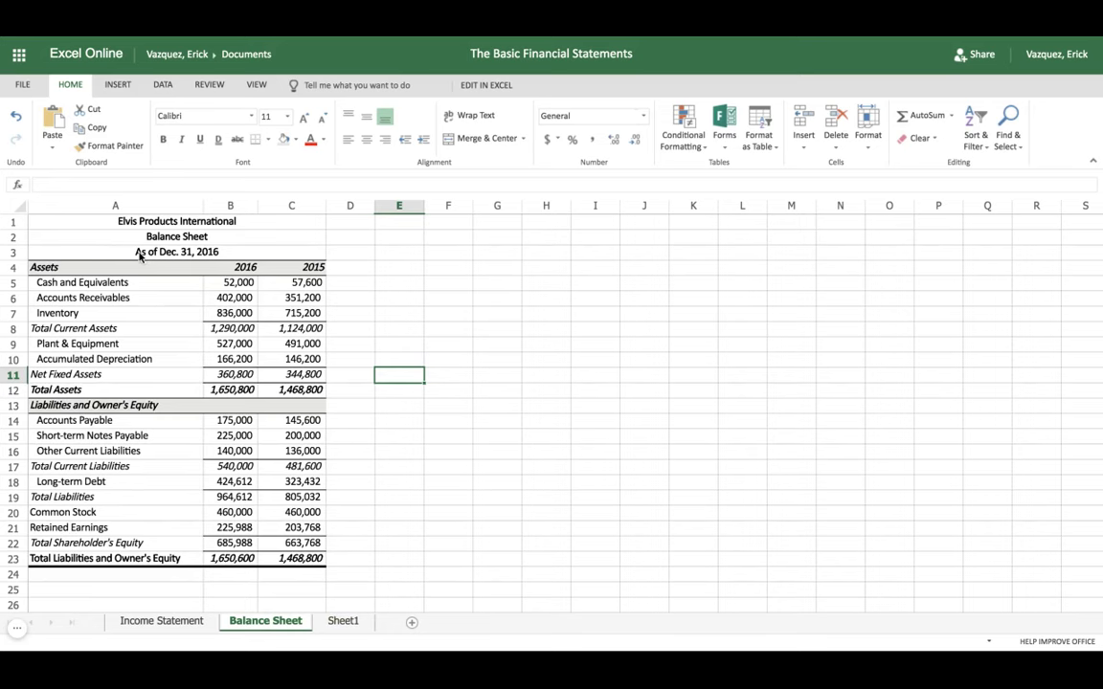
pyautogui.click(345, 621)
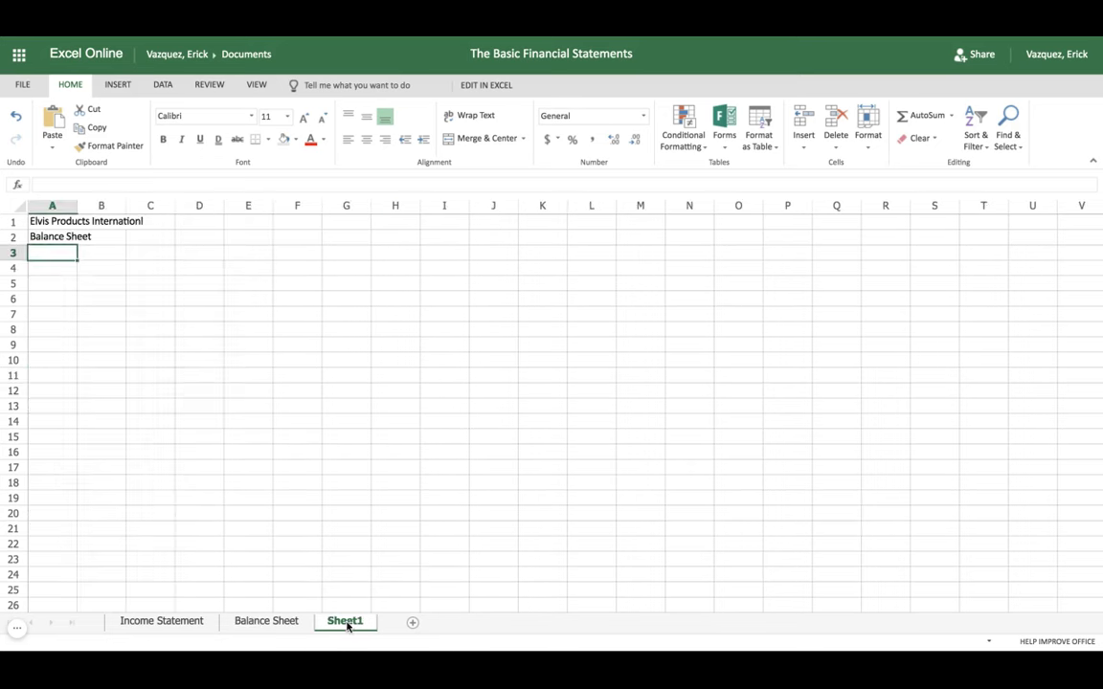
pyautogui.write('As')
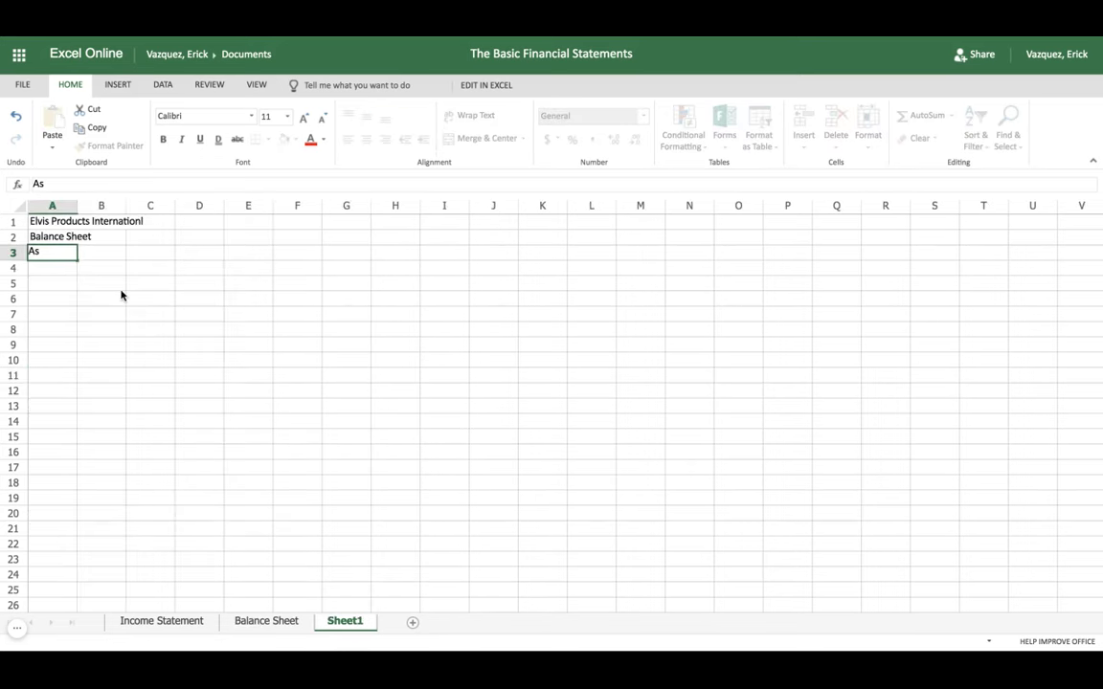
pyautogui.write(' of Dec. 31, 2016')
pyautogui.press('Return')
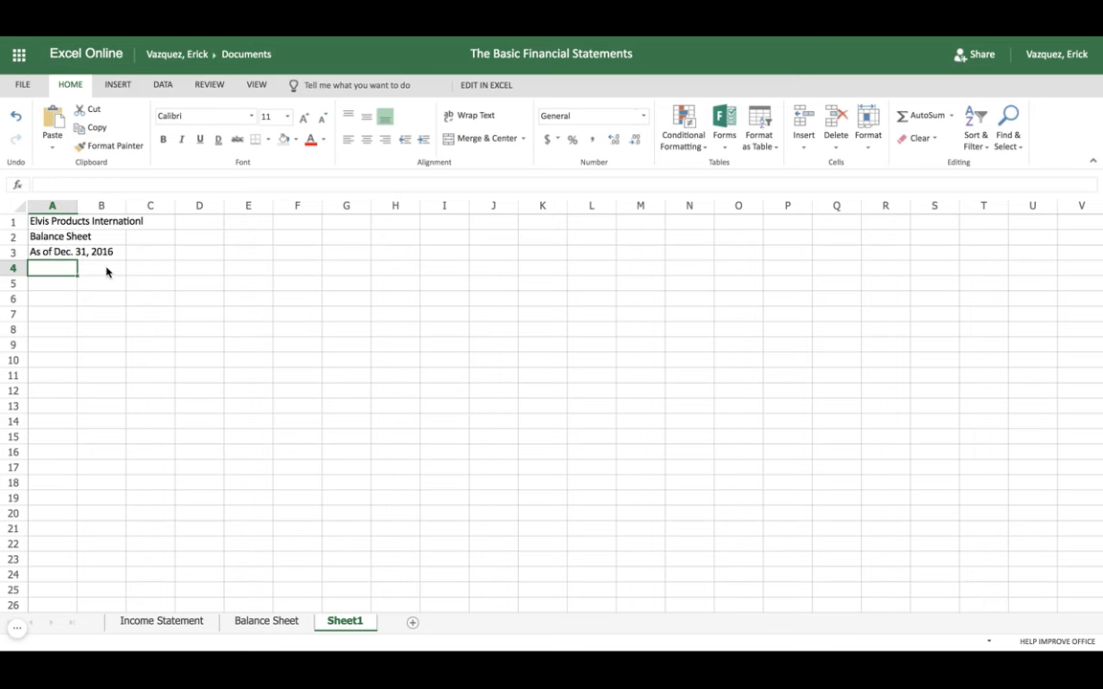
# Step: Merge the three title rows across columns A to C (A1:C3) and center their text
pyautogui.click(59, 222)
pyautogui.hotkey('shift', 'Right')
pyautogui.hotkey('shift', 'Down')
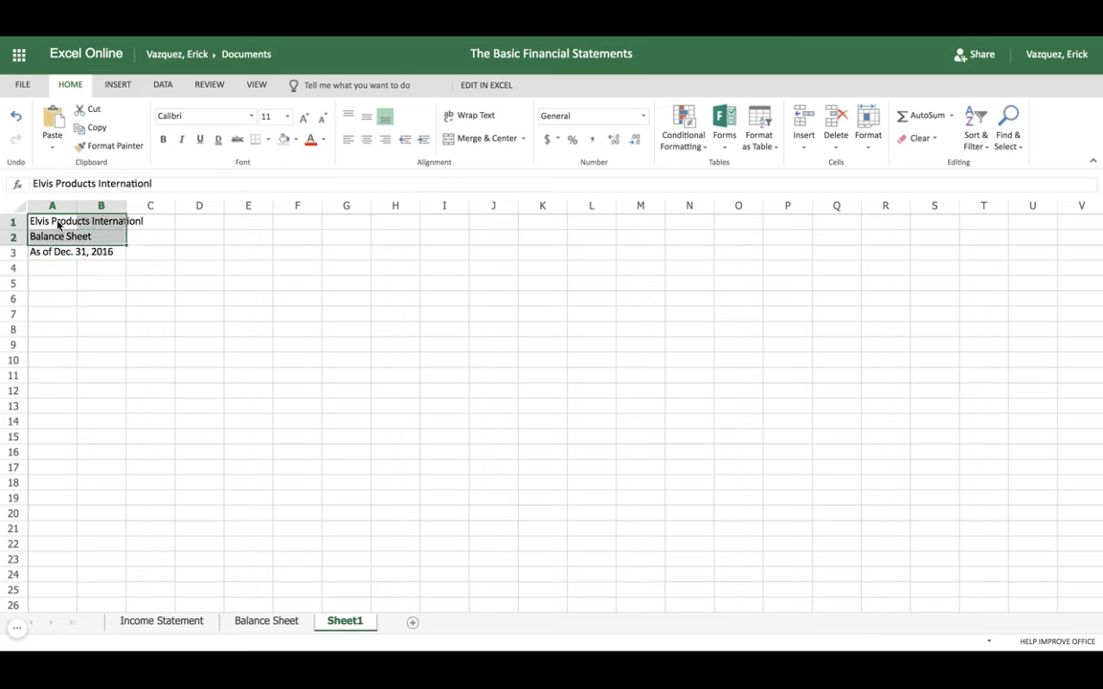
pyautogui.hotkey('shift', 'Down')
pyautogui.hotkey('shift', 'Right')
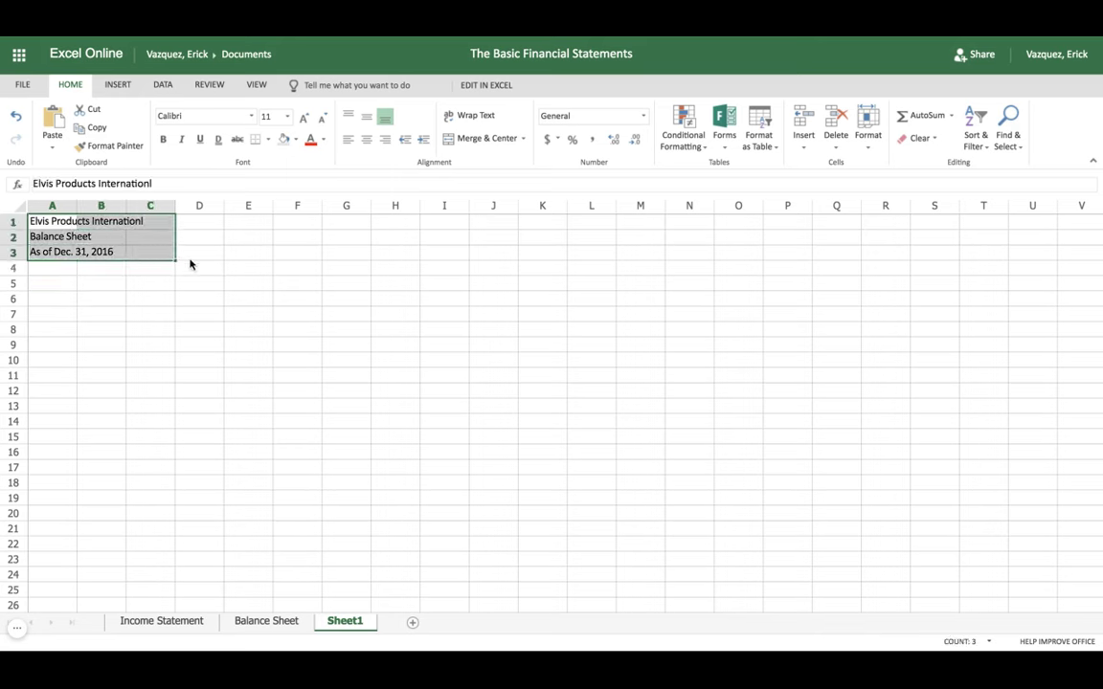
pyautogui.click(523, 141)
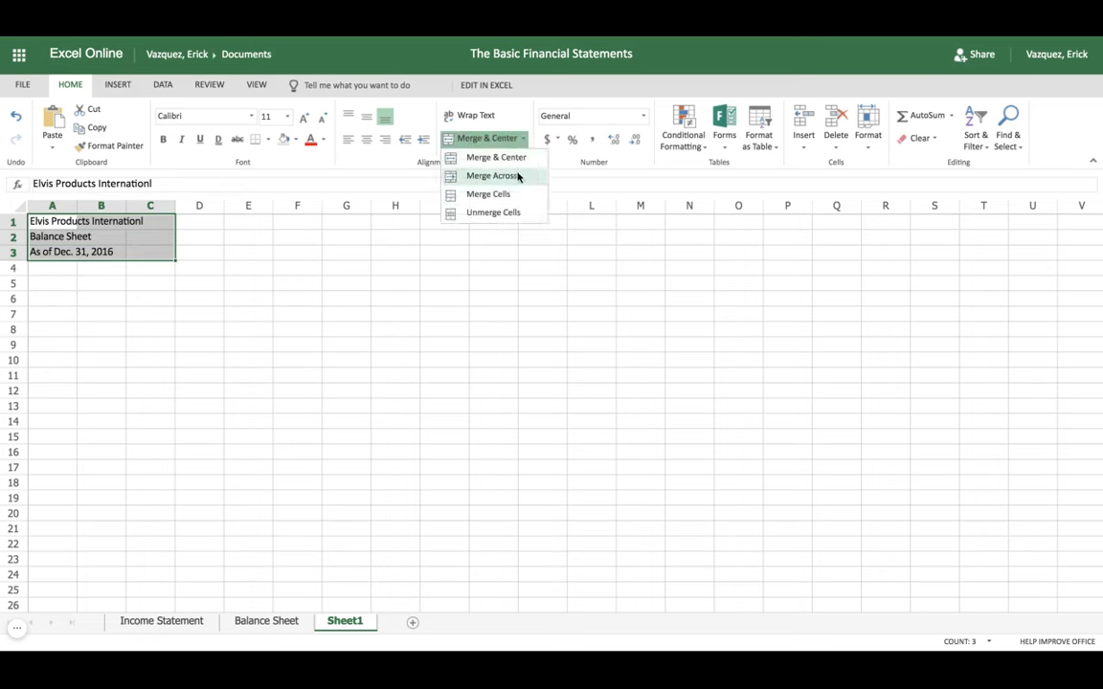
pyautogui.click(518, 177)
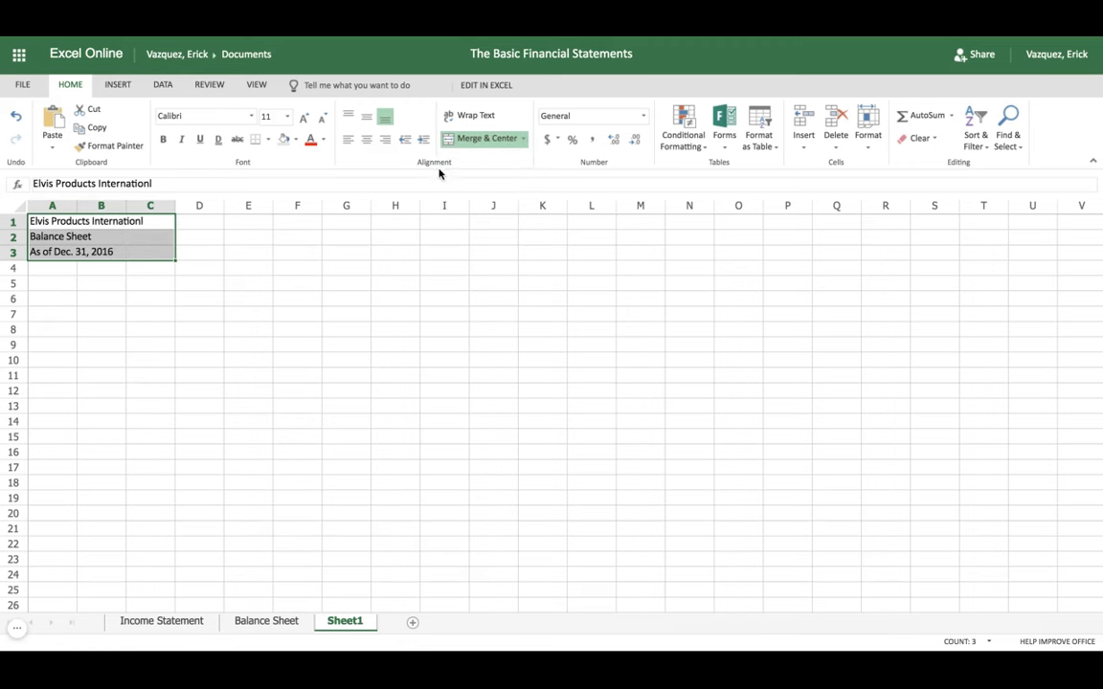
pyautogui.click(371, 141)
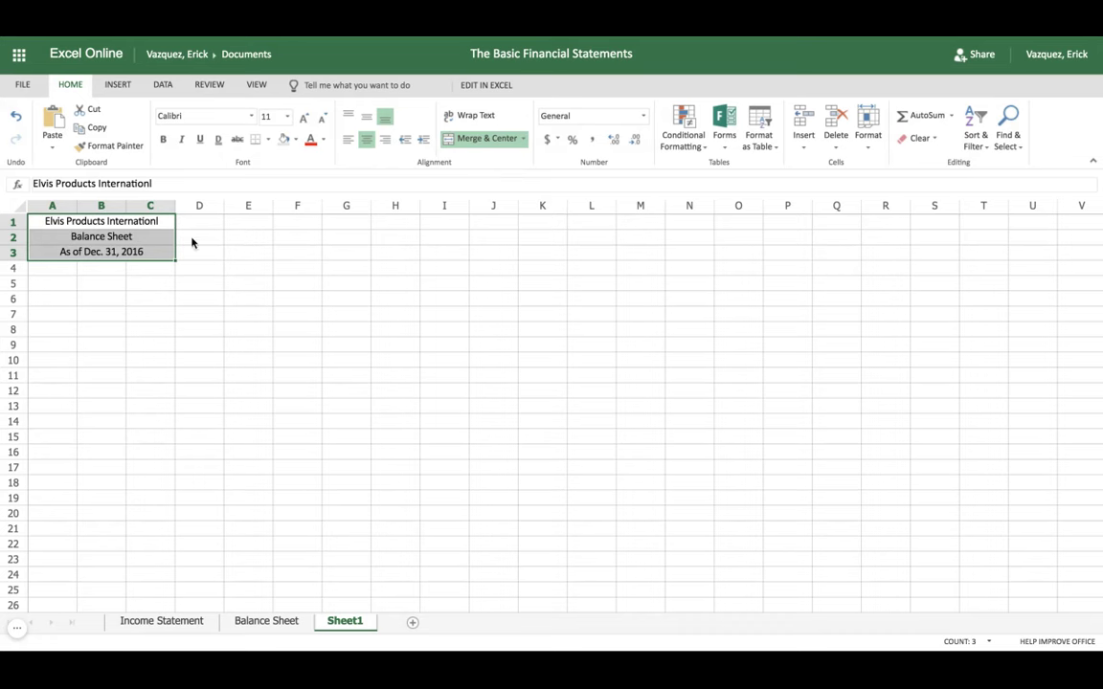
# Step: Copy the line-item labels in A4:A23 of the Balance Sheet worksheet, from Assets to Total Liabilities and Owner's Equity
pyautogui.click(53, 270)
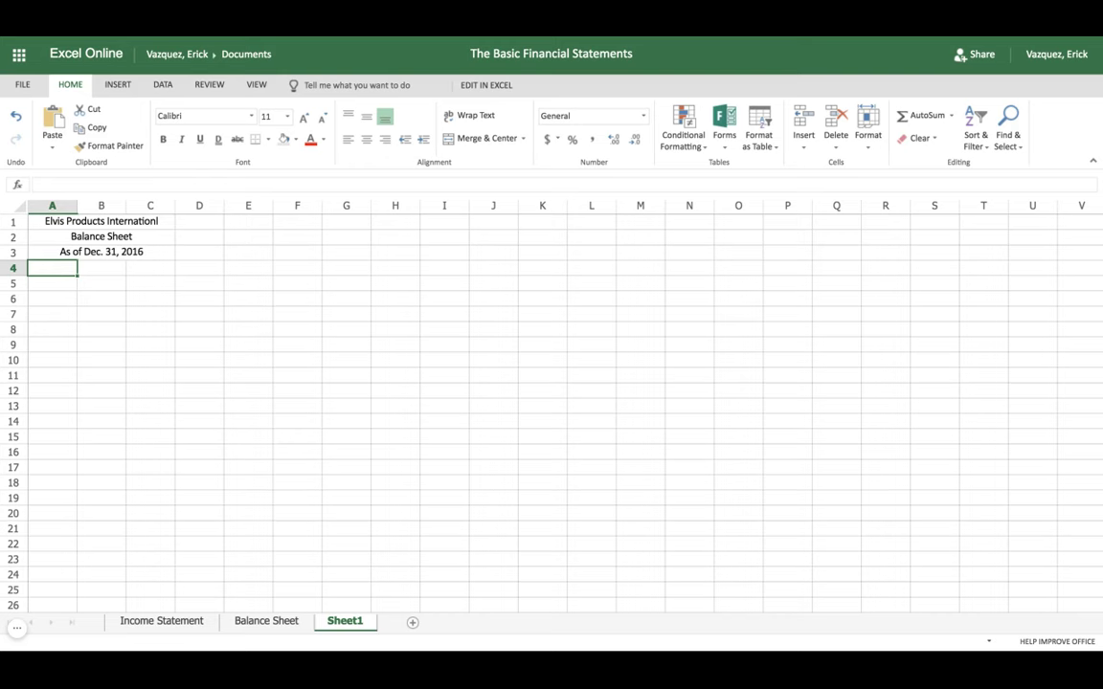
pyautogui.click(260, 621)
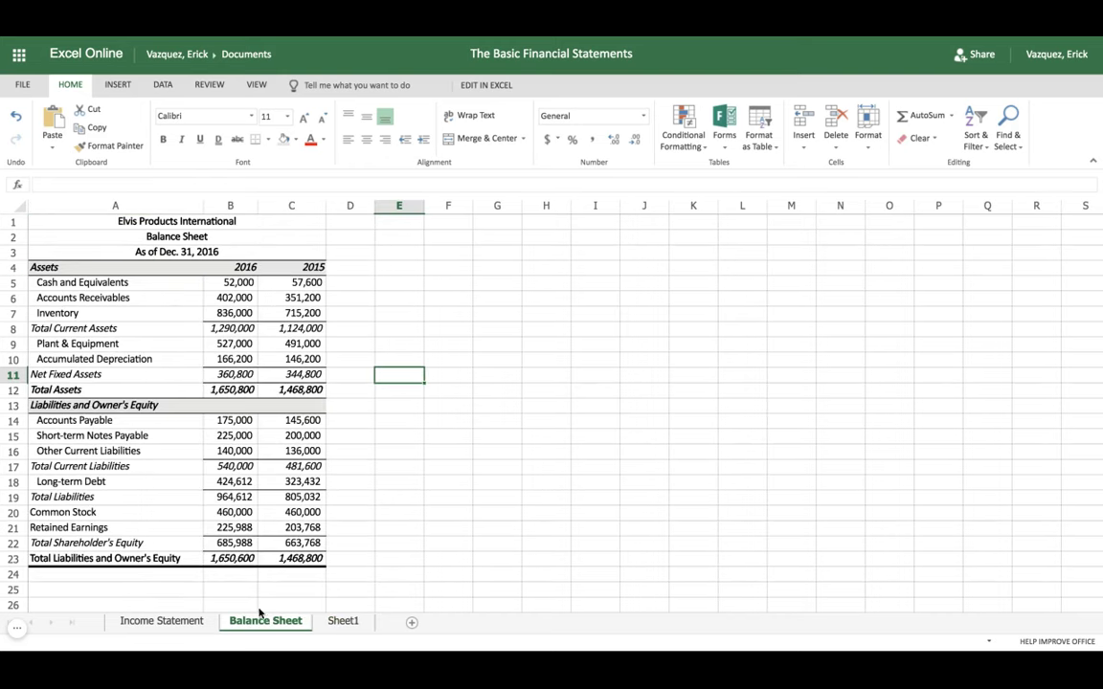
pyautogui.click(115, 269)
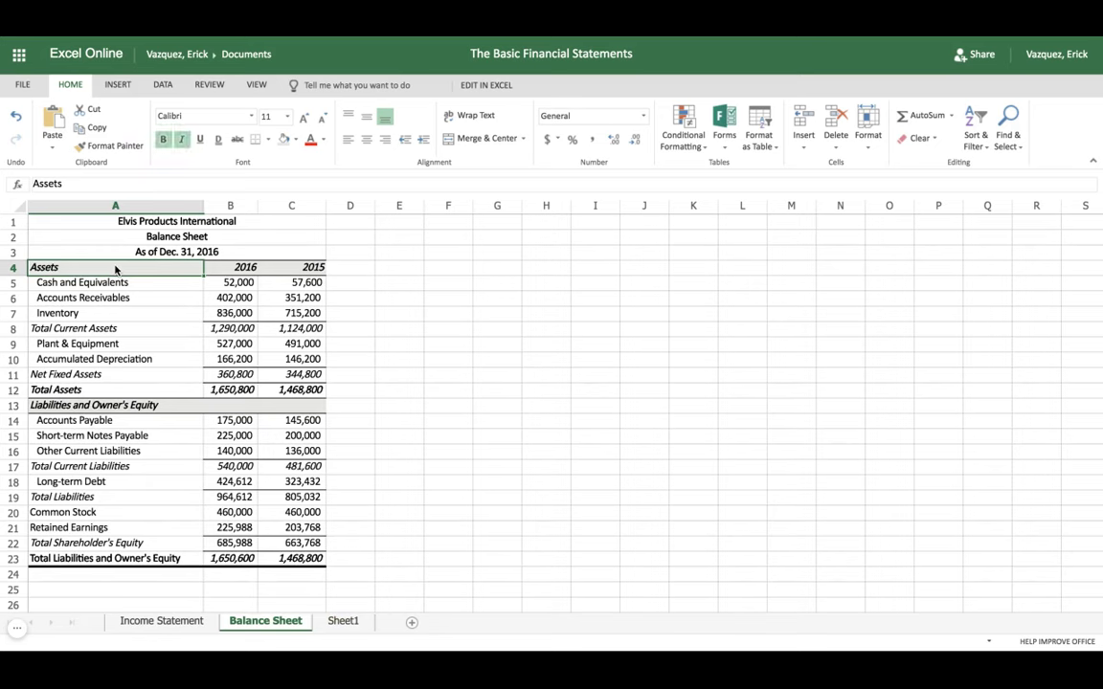
pyautogui.hotkey('shift', 'Down')
pyautogui.hotkey('shift', 'Down')
pyautogui.hotkey('shift', 'Down')
pyautogui.hotkey('shift', 'Down')
pyautogui.hotkey('shift', 'Down')
pyautogui.hotkey('shift', 'Down')
pyautogui.hotkey('shift', 'Down')
pyautogui.hotkey('shift', 'Down')
pyautogui.hotkey('shift', 'Down')
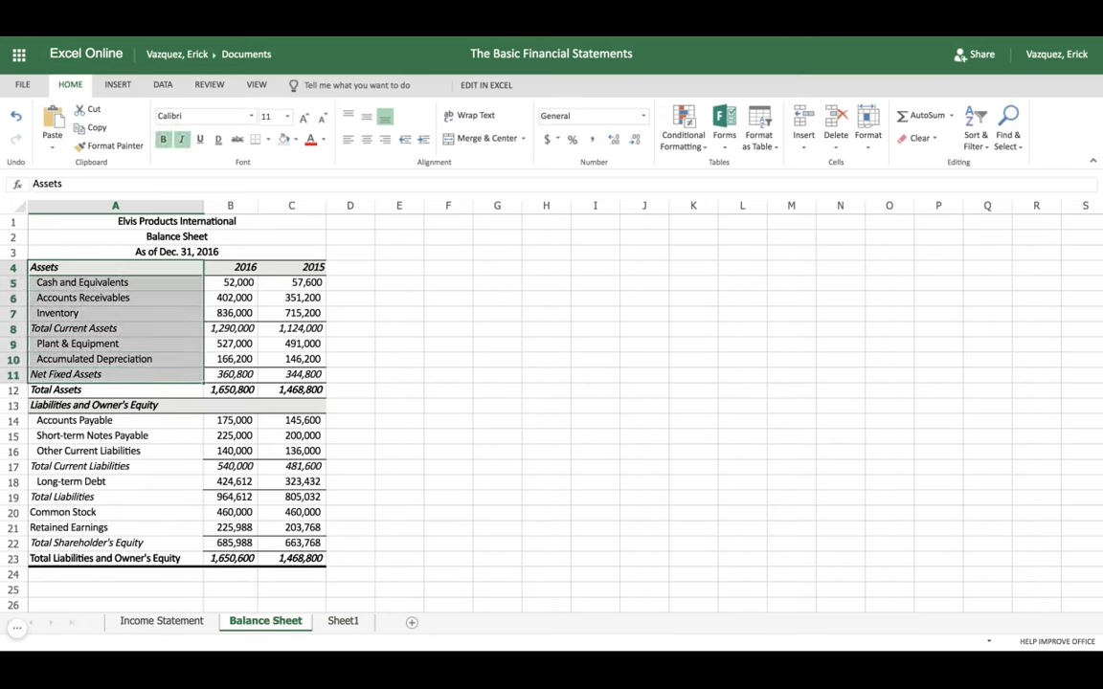
pyautogui.hotkey('shift', 'Down')
pyautogui.hotkey('shift', 'Down')
pyautogui.hotkey('shift', 'Down')
pyautogui.hotkey('shift', 'Down')
pyautogui.hotkey('shift', 'Down')
pyautogui.hotkey('shift', 'Down')
pyautogui.hotkey('shift', 'Down')
pyautogui.hotkey('shift', 'Down')
pyautogui.hotkey('shift', 'Down')
pyautogui.hotkey('shift', 'Down')
pyautogui.hotkey('ctrl', 'c')
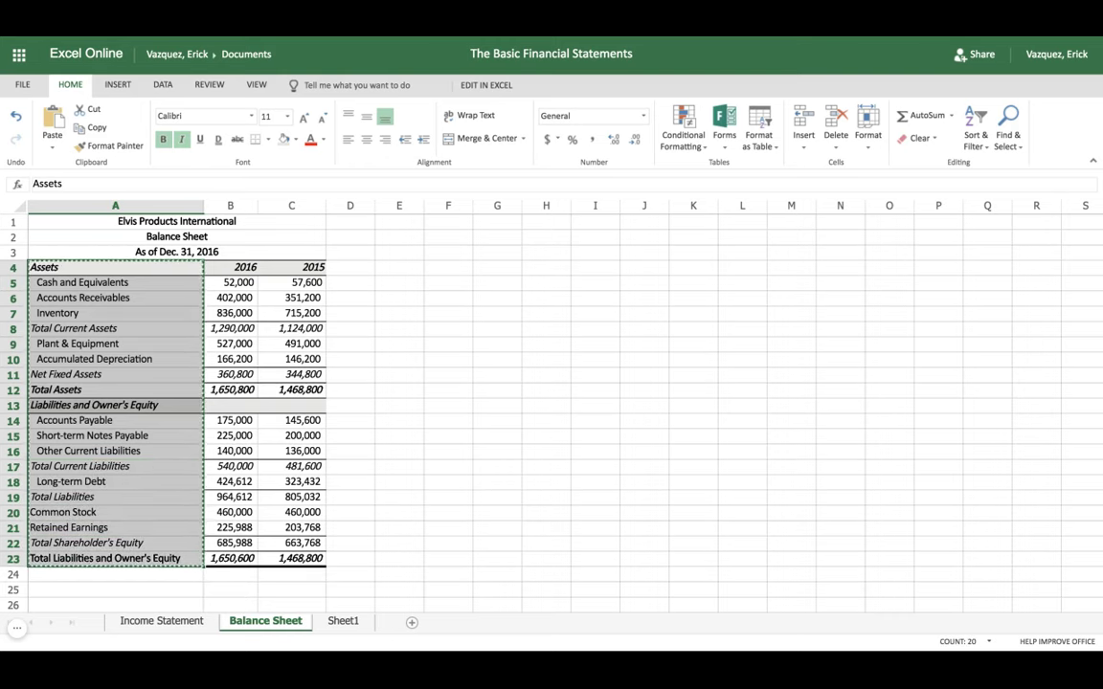
# Step: Paste the copied labels into Sheet1 starting at A4 and autofit column A to their width
pyautogui.click(337, 623)
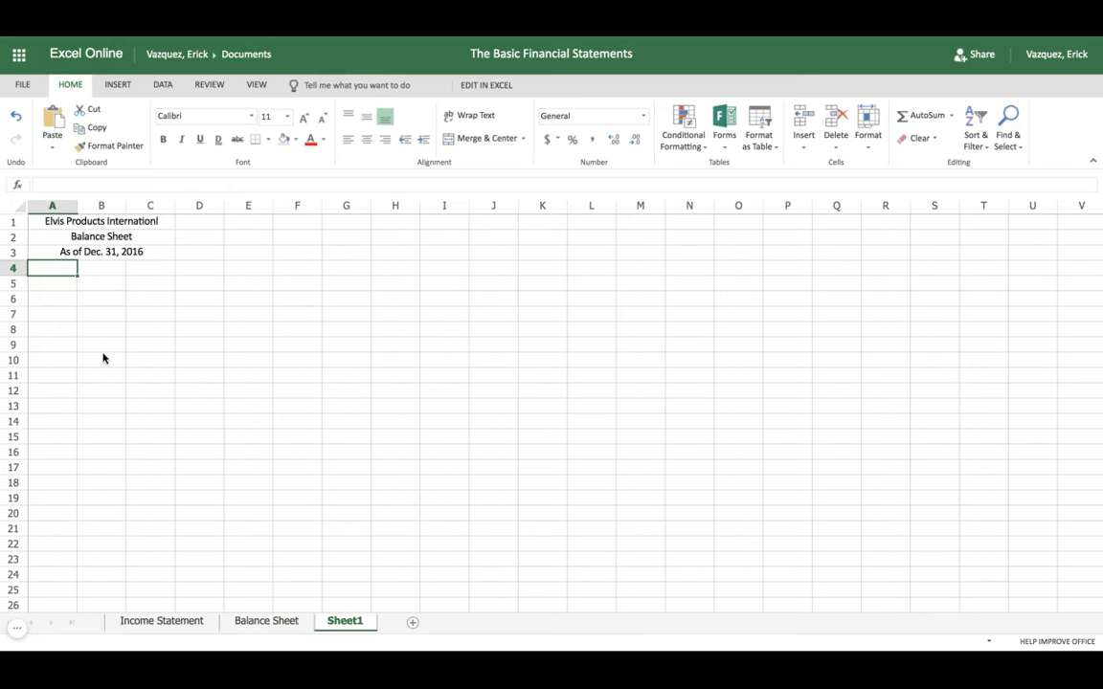
pyautogui.hotkey('ctrl', 'v')
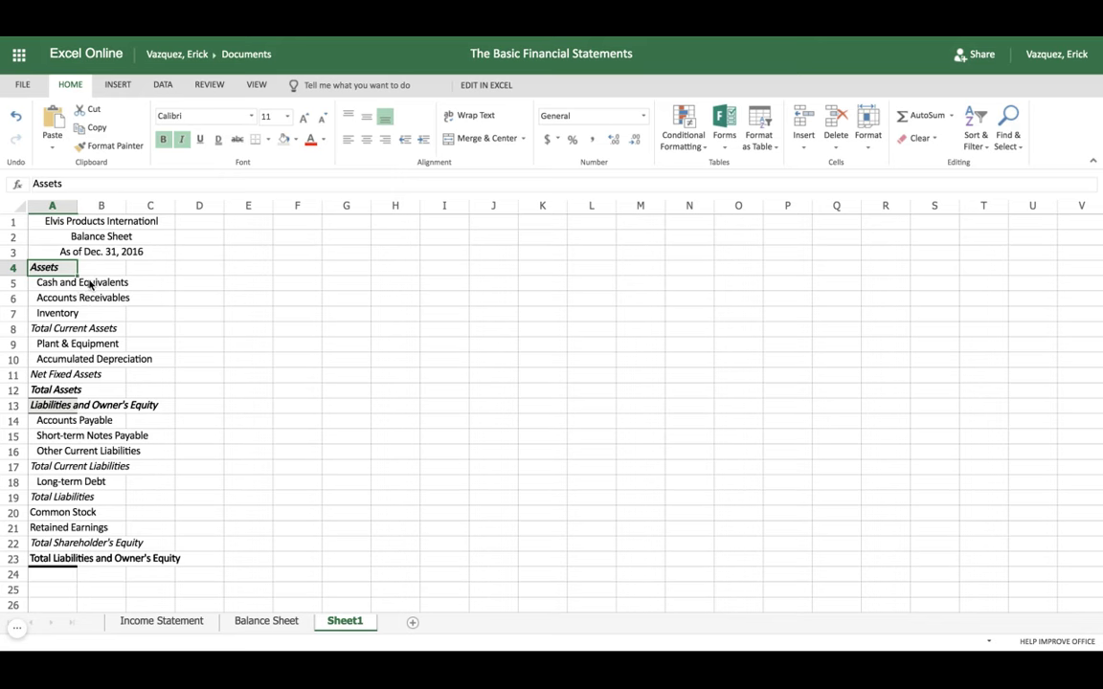
pyautogui.moveTo(77, 205); pyautogui.dragTo(78, 205)
pyautogui.doubleClick(77, 205)
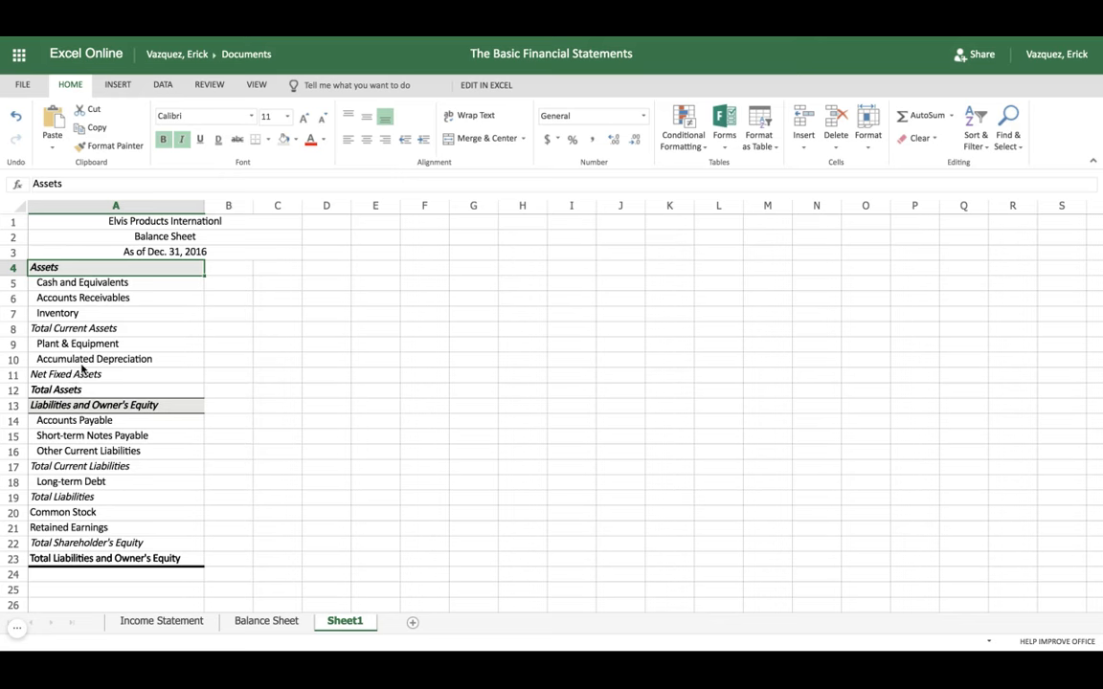
# Step: Review the subtotal and total rows among the pasted labels, from Total Current Assets down to Total Liabilities
pyautogui.click(87, 330)
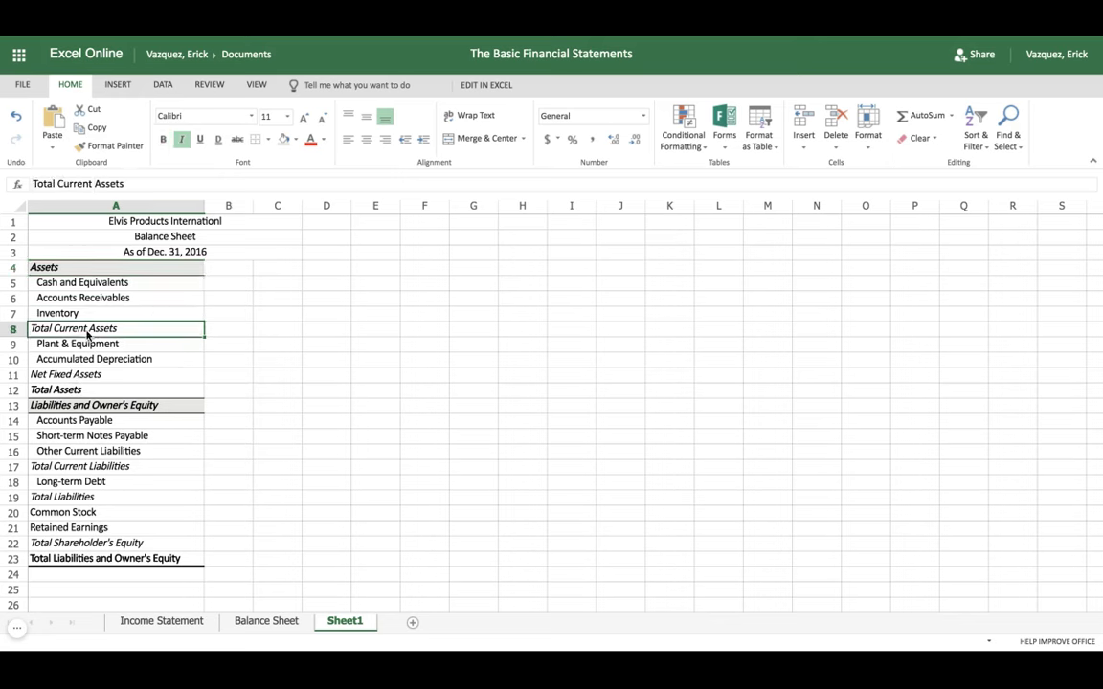
pyautogui.click(93, 378)
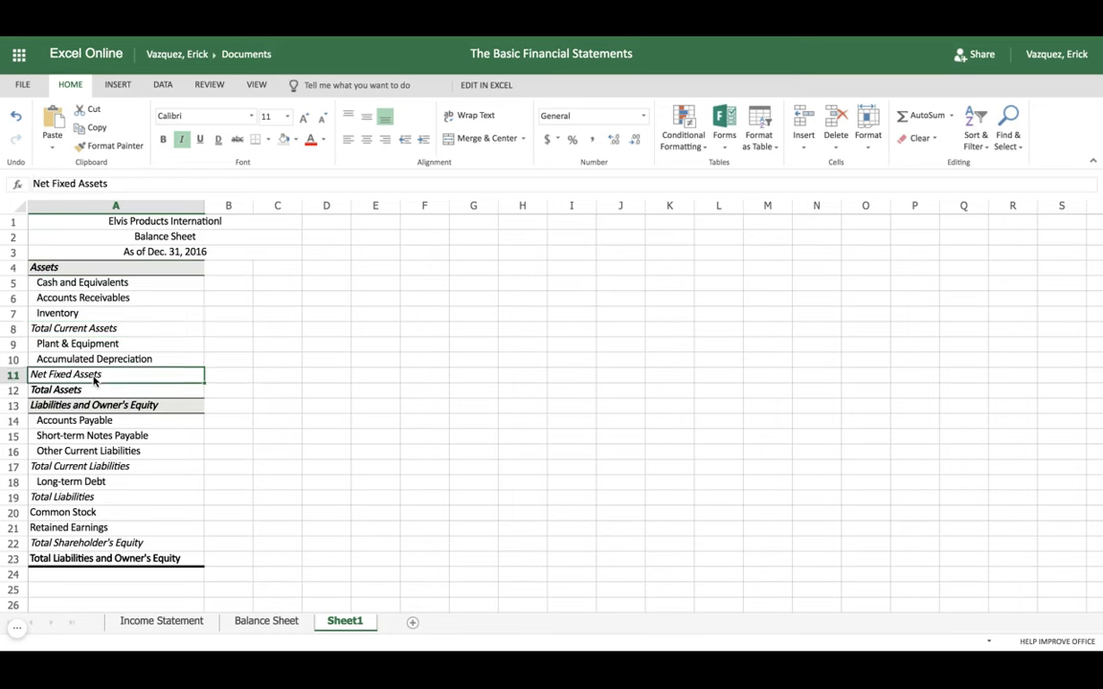
pyautogui.click(84, 332)
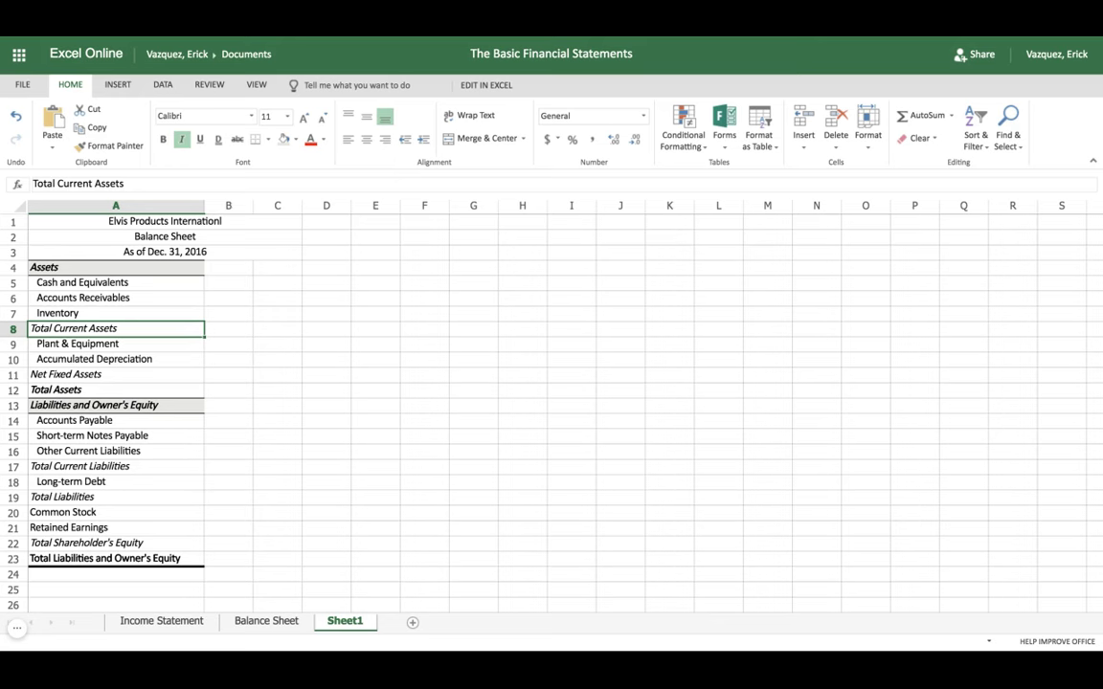
pyautogui.click(75, 347)
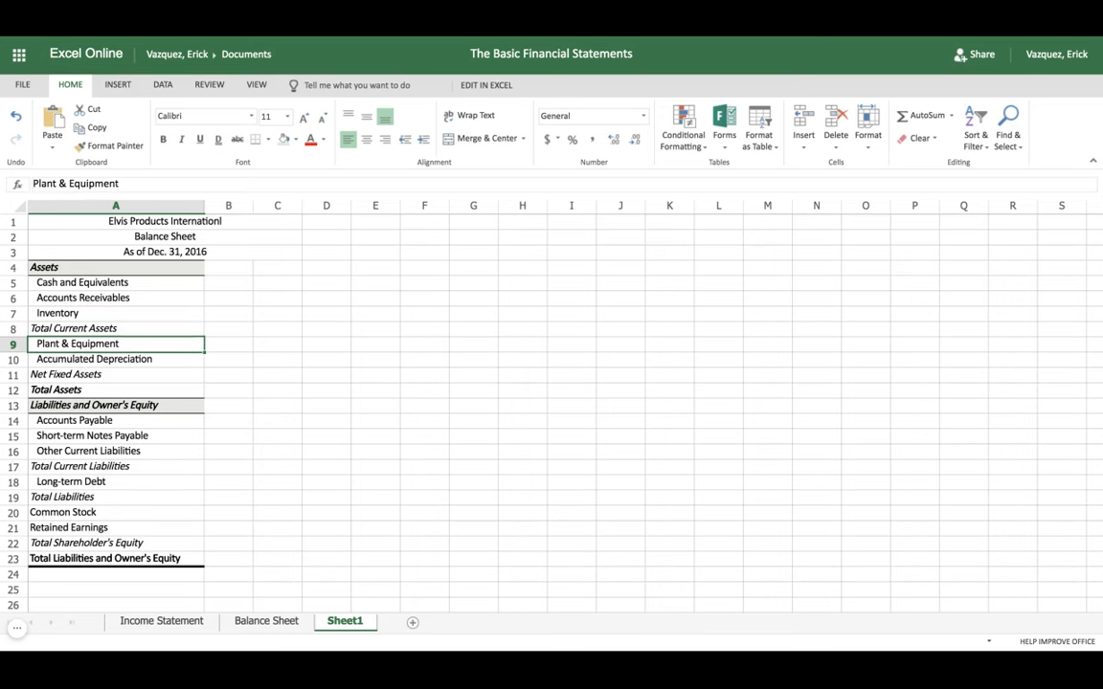
pyautogui.click(84, 389)
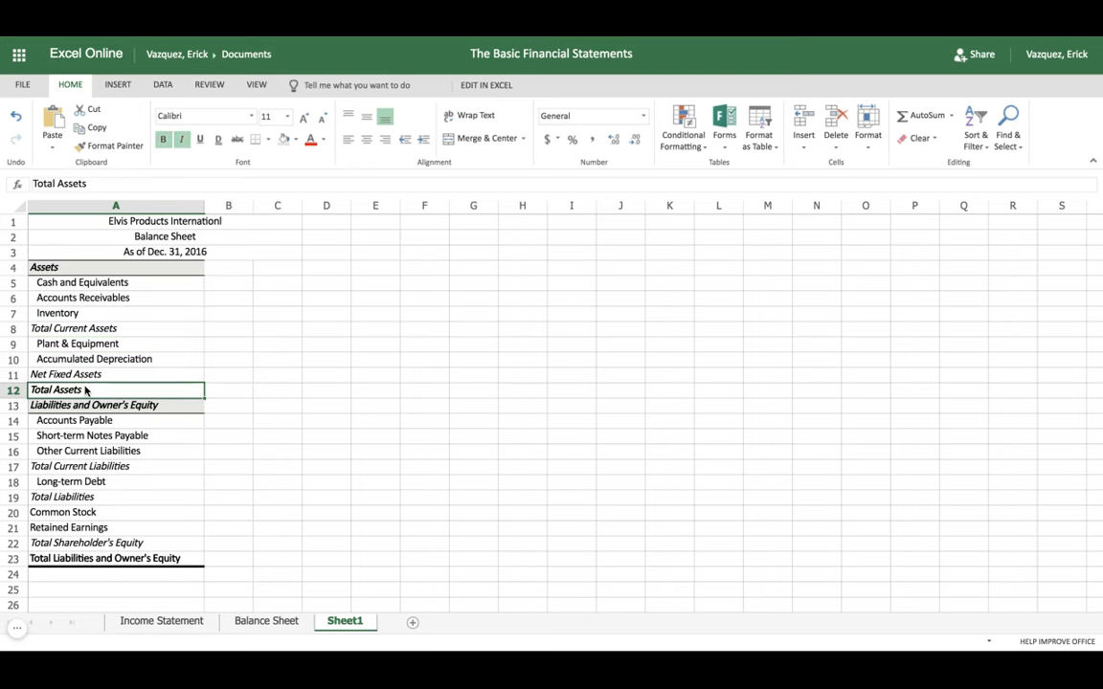
pyautogui.scroll(-2, 84, 390)
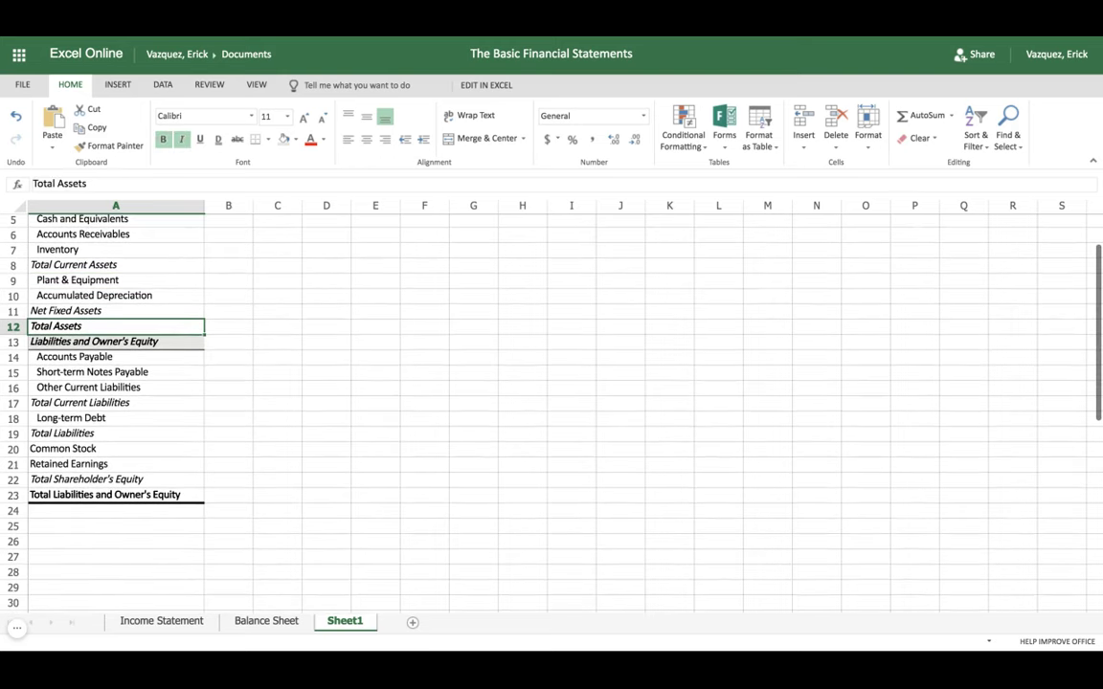
pyautogui.click(70, 406)
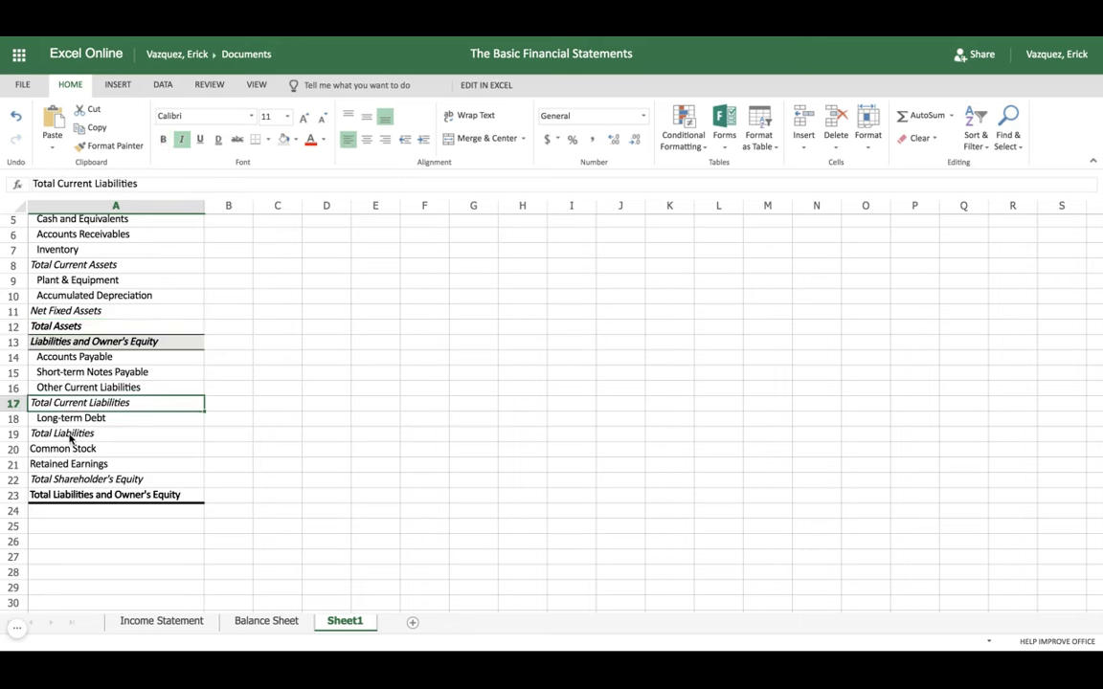
pyautogui.click(69, 432)
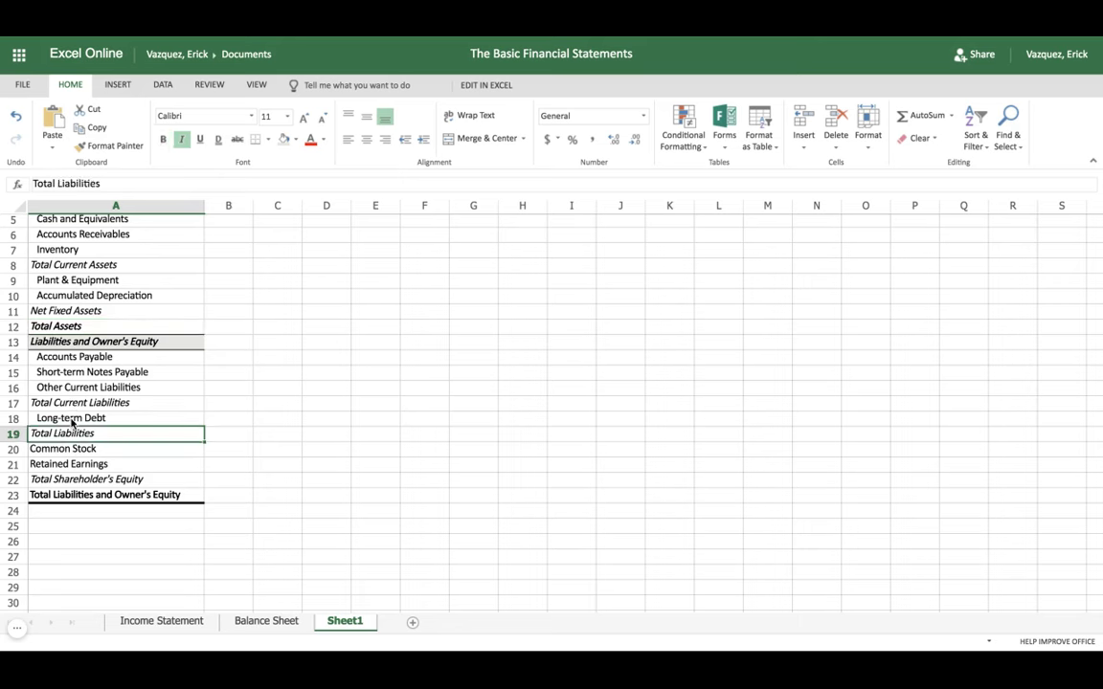
pyautogui.click(79, 406)
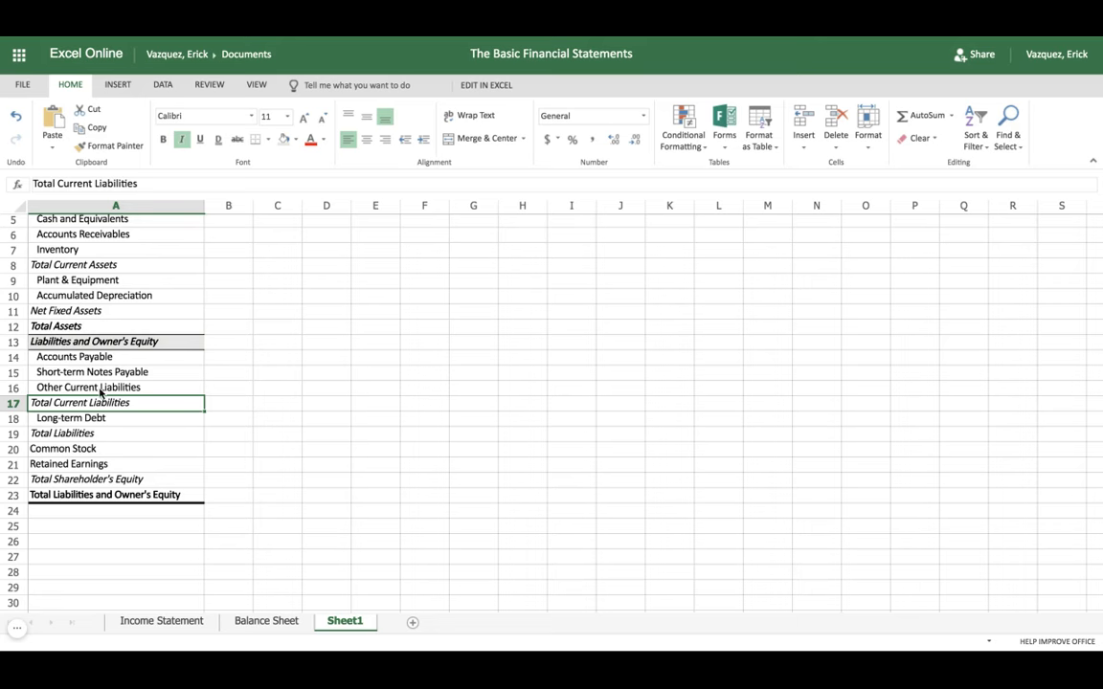
# Step: Review how the asset, liability and shareholder's equity labels build up to Total Liabilities and Owner's Equity in column A
pyautogui.click(84, 419)
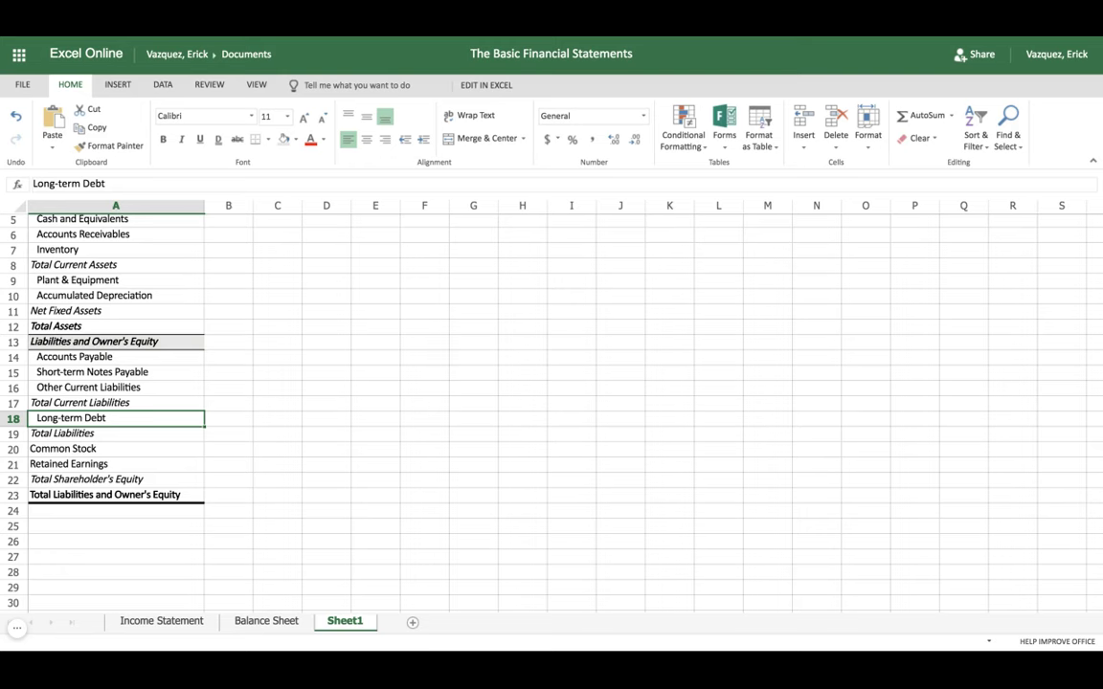
pyautogui.scroll(-1, 82, 287)
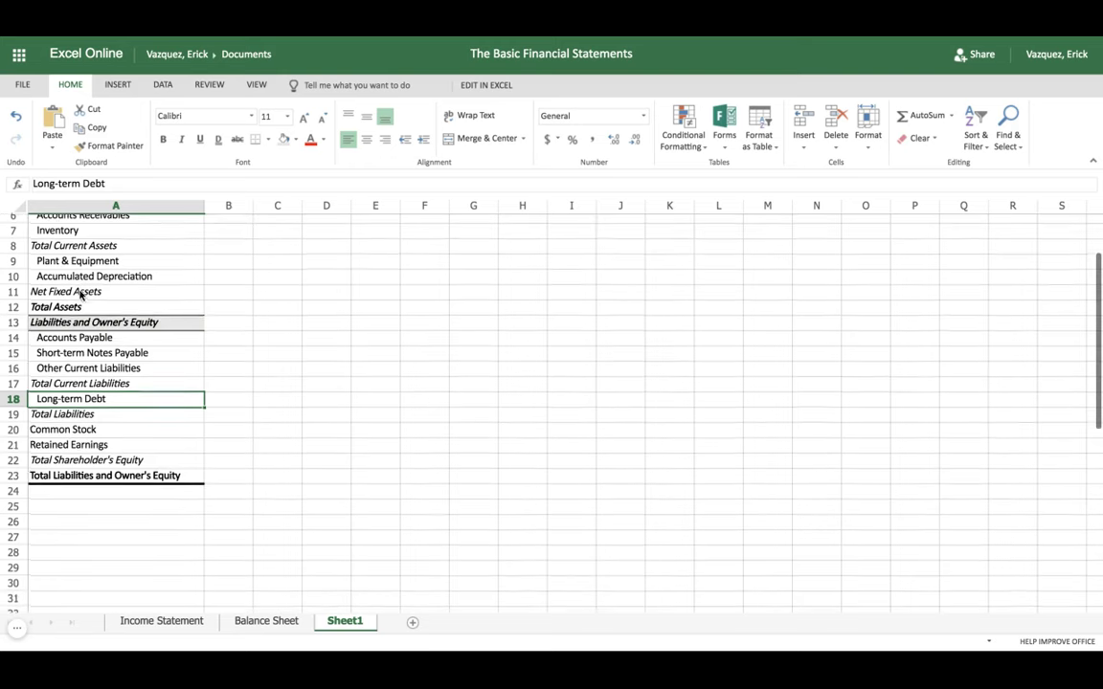
pyautogui.scroll(3, 82, 290)
pyautogui.click(78, 293)
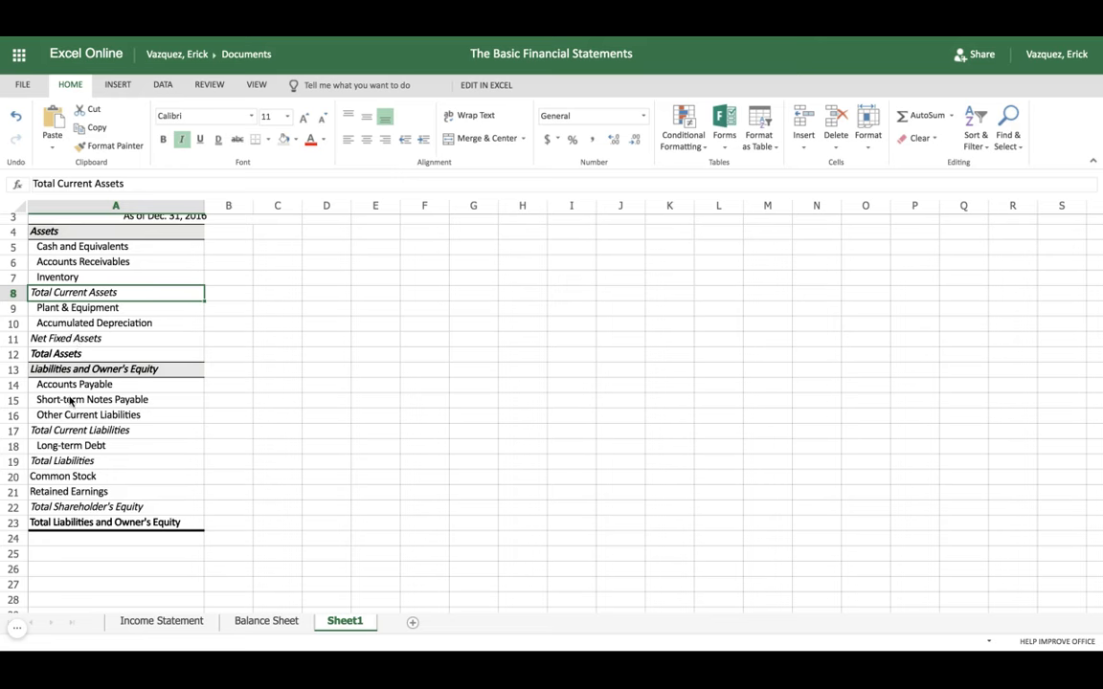
pyautogui.click(67, 461)
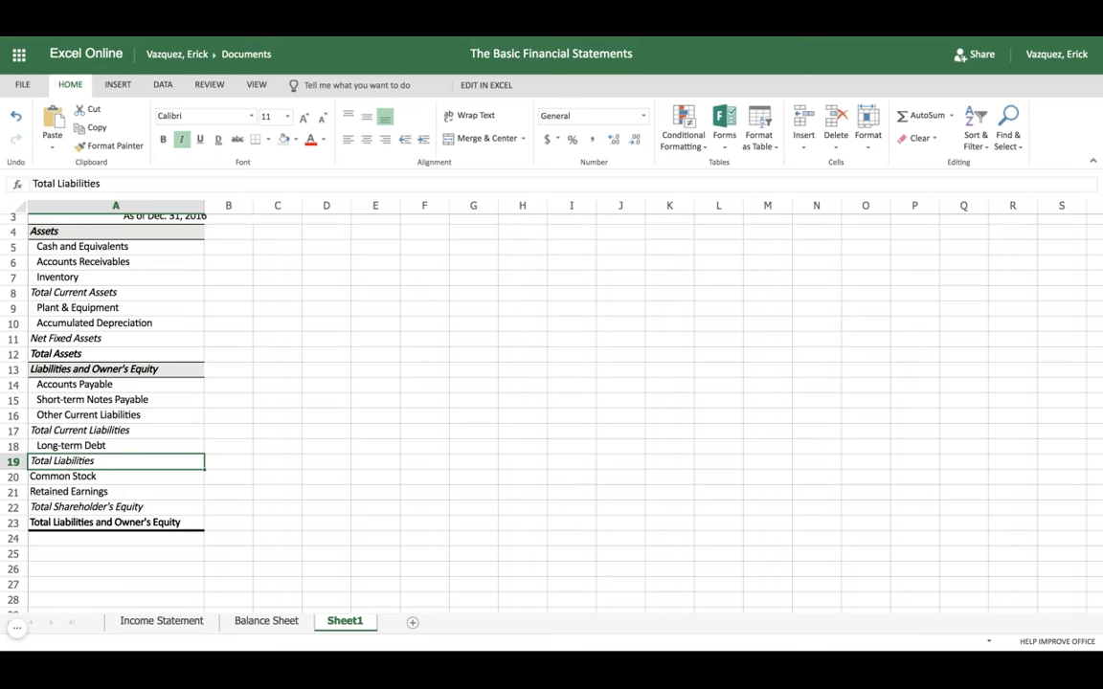
pyautogui.click(106, 371)
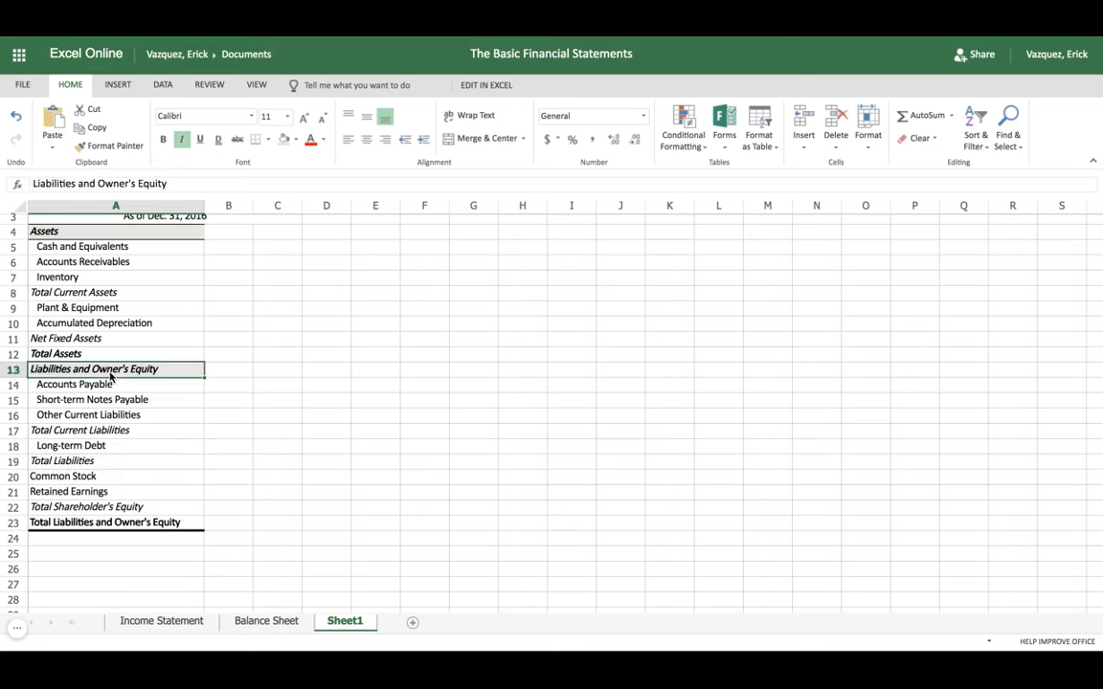
pyautogui.click(72, 478)
pyautogui.click(67, 465)
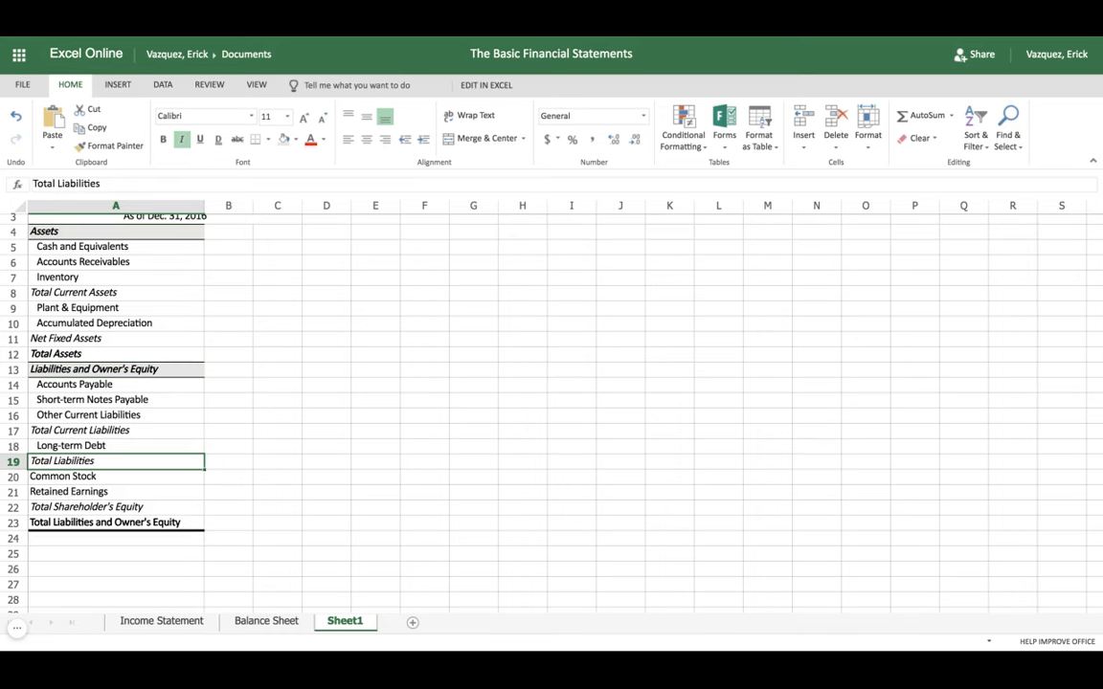
pyautogui.click(72, 508)
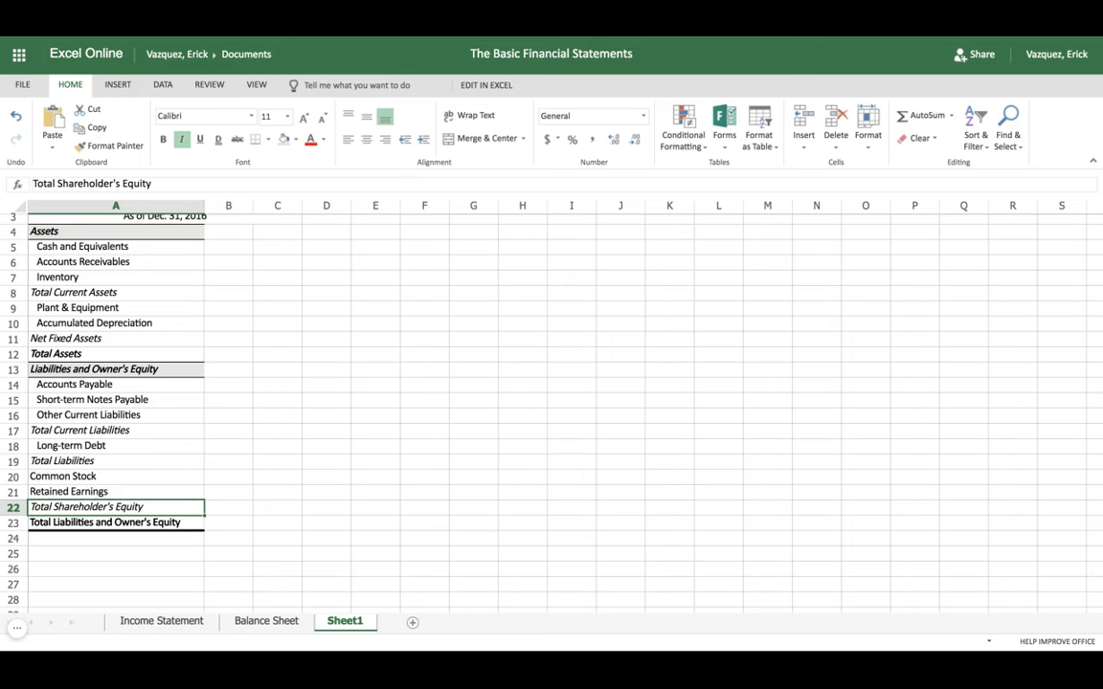
pyautogui.click(68, 463)
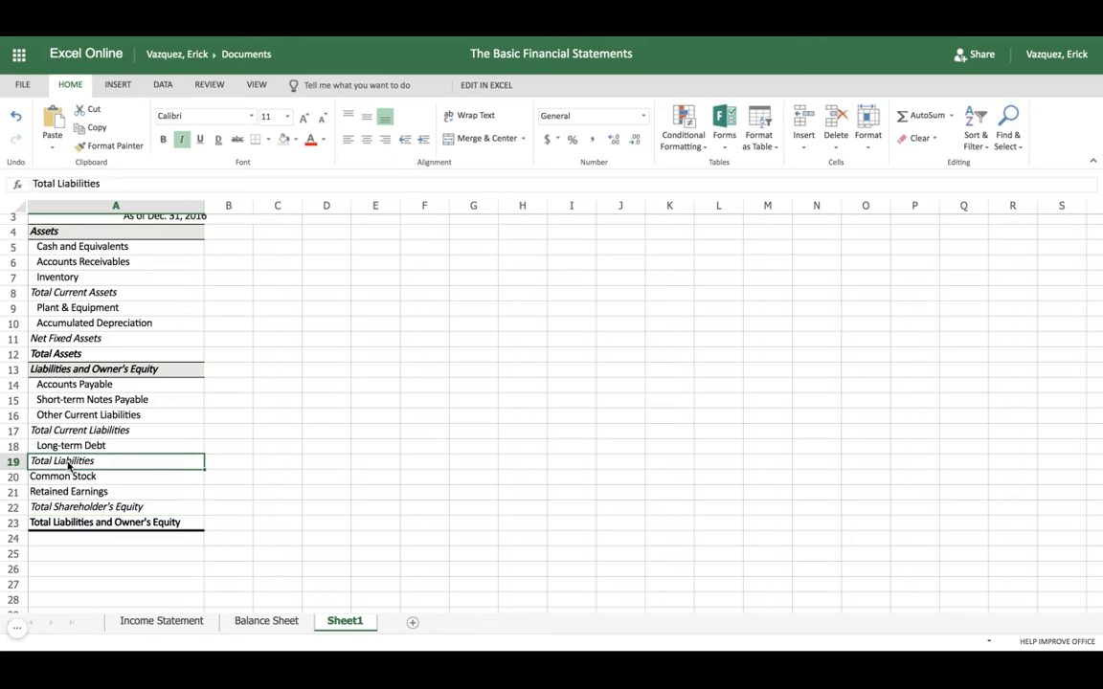
pyautogui.click(75, 523)
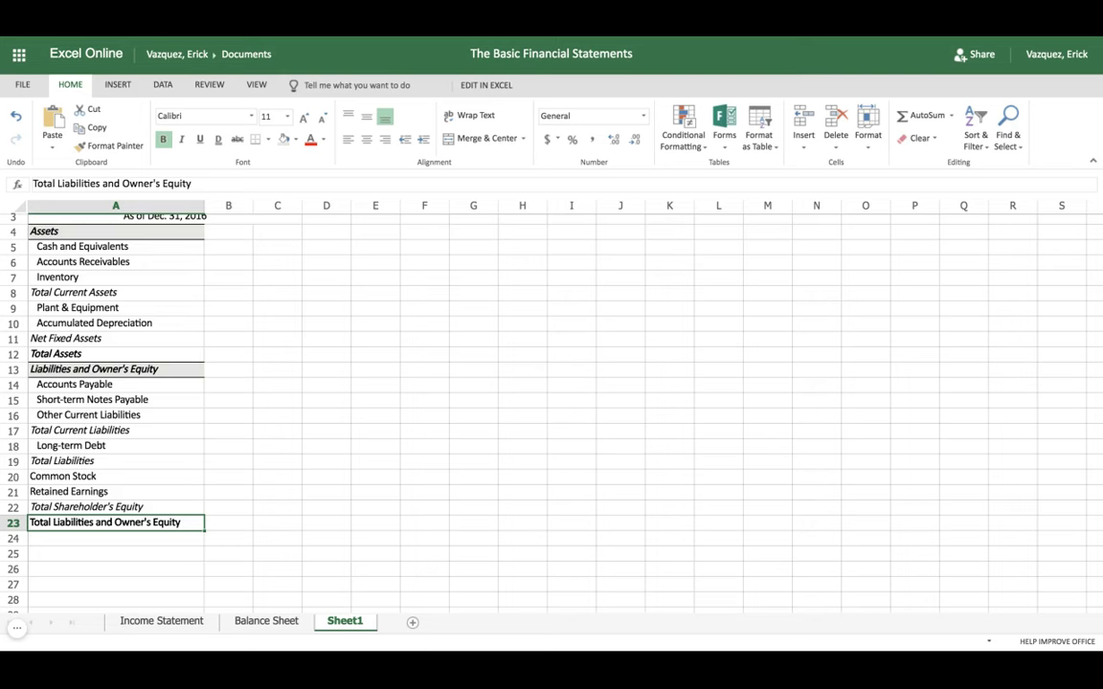
# Step: Inspect the 2016 and 2015 Total Liabilities and Owner's Equity cells, B23:C23, on the Balance Sheet worksheet
pyautogui.click(244, 620)
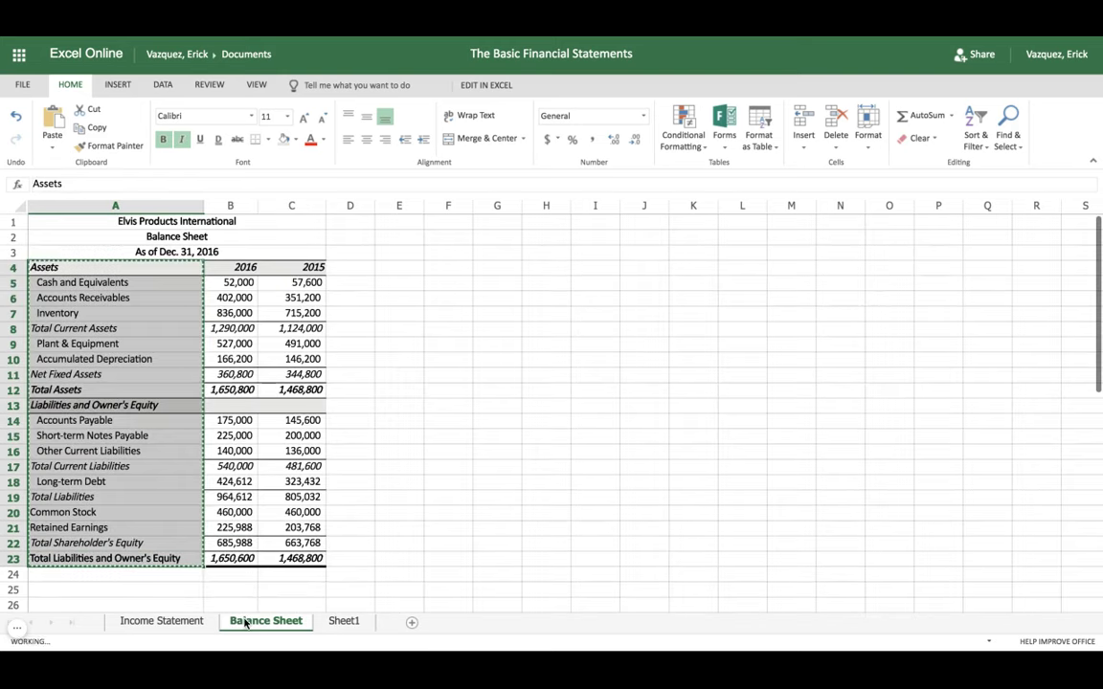
pyautogui.click(290, 558)
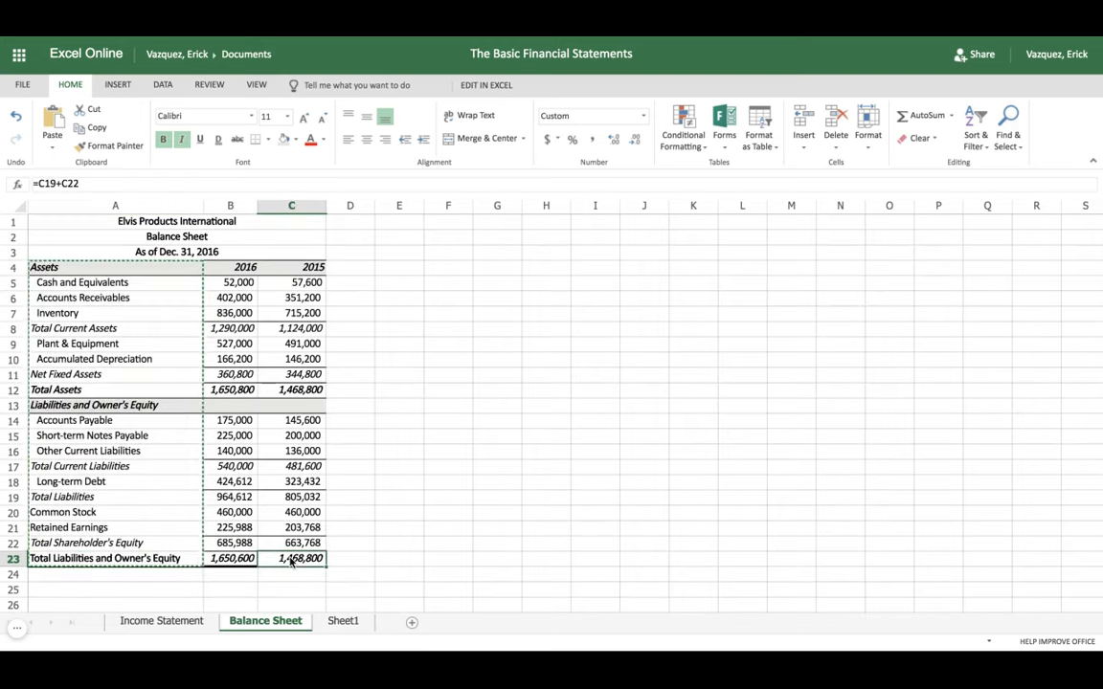
pyautogui.click(225, 562)
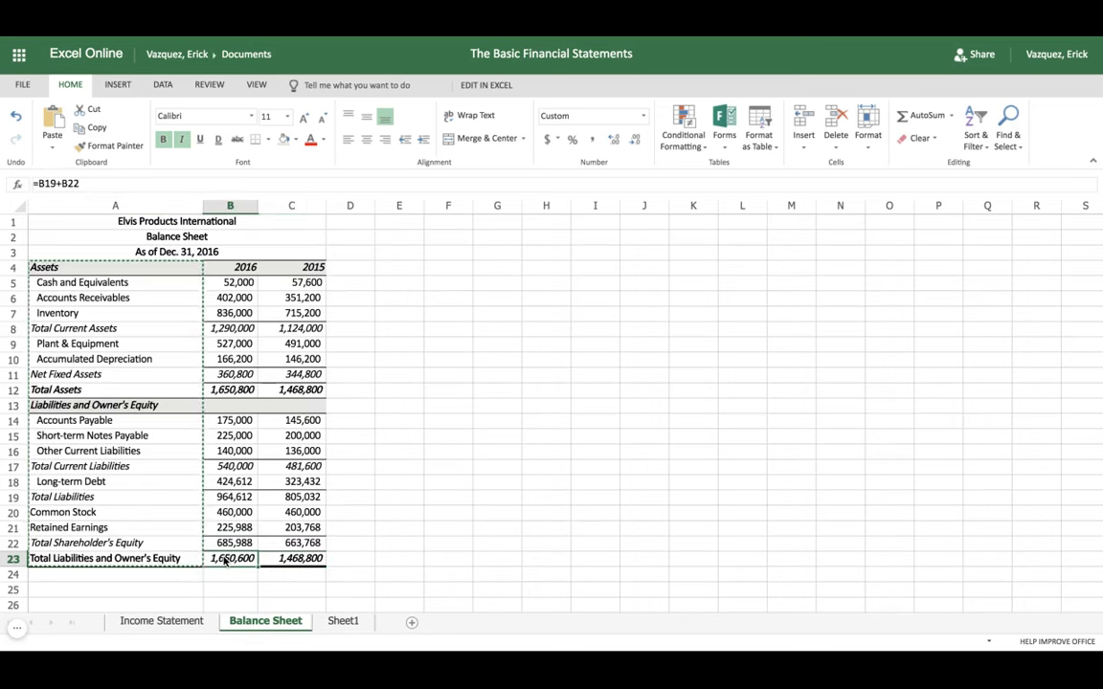
pyautogui.hotkey('shift', 'Right')
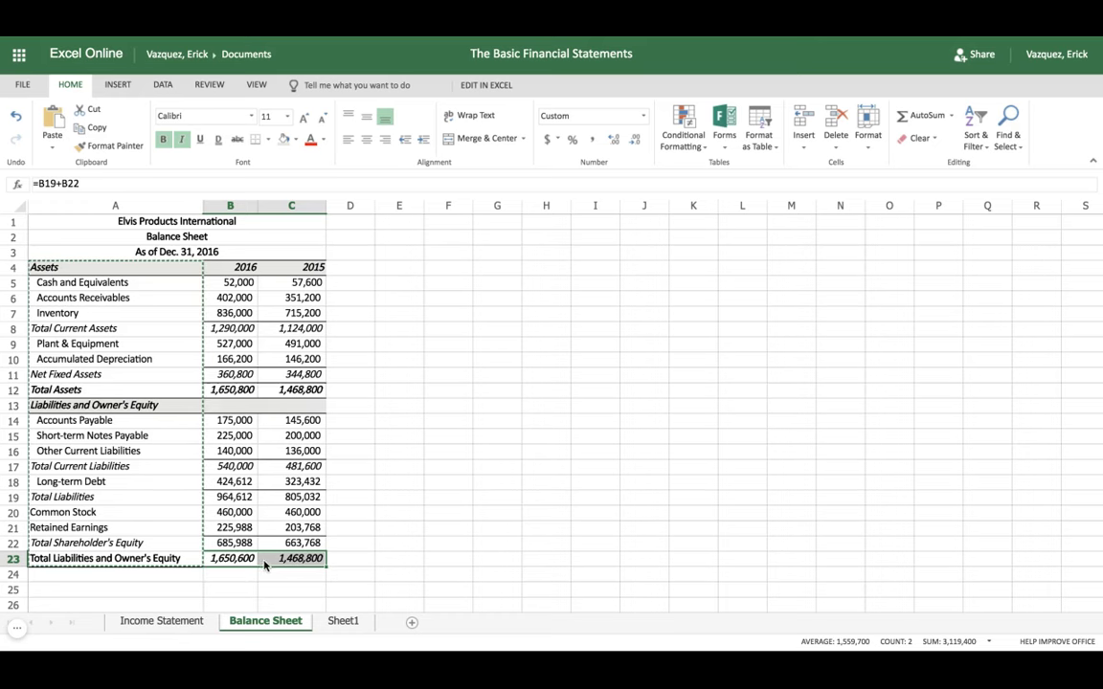
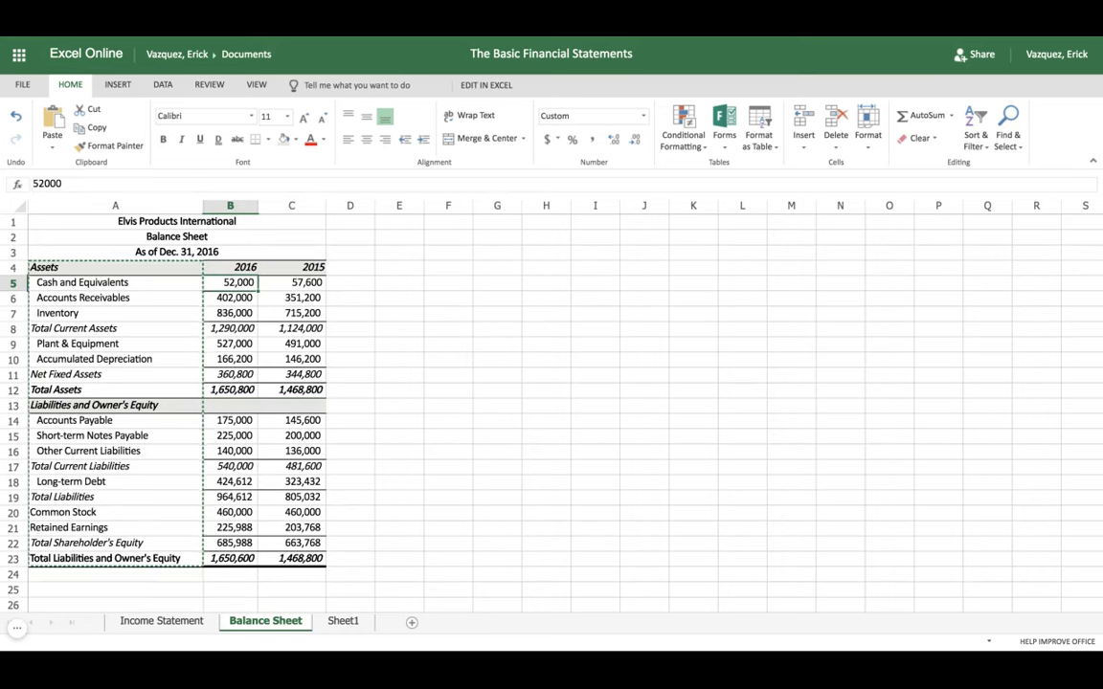
# Step: Copy the 2016 and 2015 amounts for cash, receivables and inventory in B5:C7 of the Balance Sheet worksheet
pyautogui.hotkey('shift', 'Right')
pyautogui.hotkey('shift', 'Down')
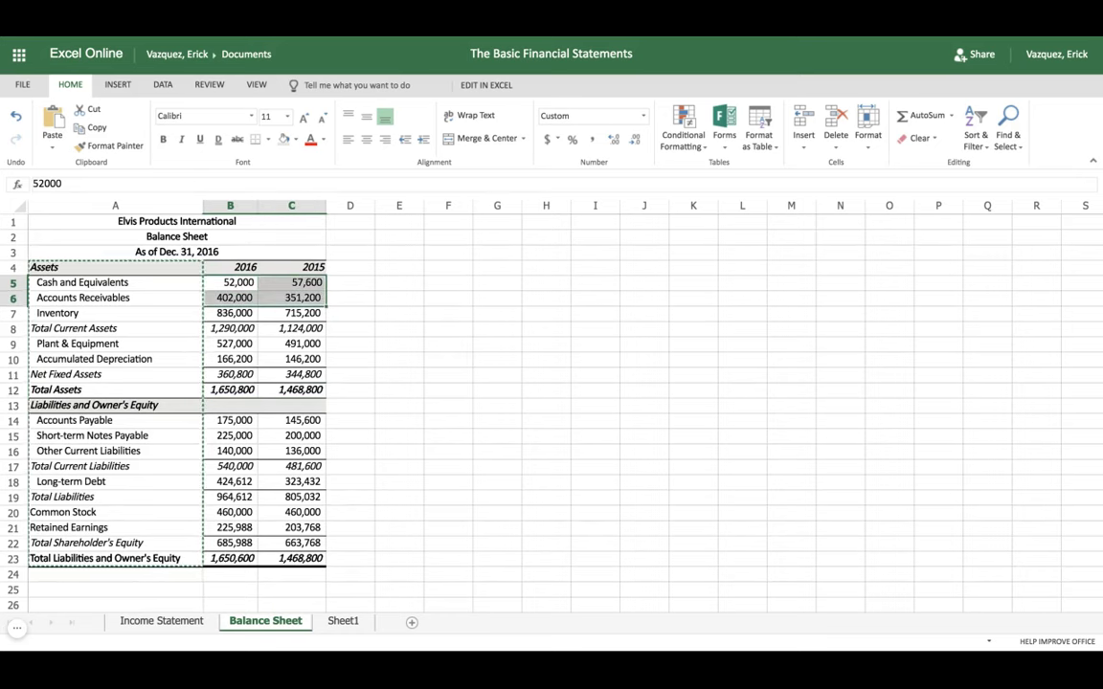
pyautogui.hotkey('shift', 'Down')
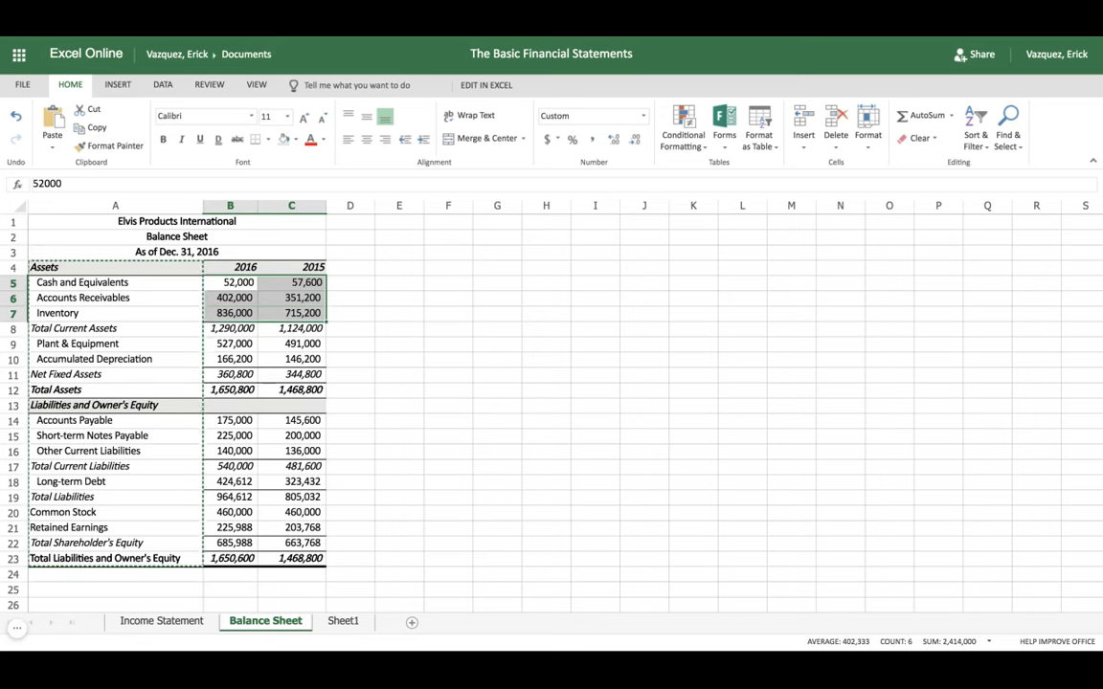
pyautogui.hotkey('ctrl', 'c')
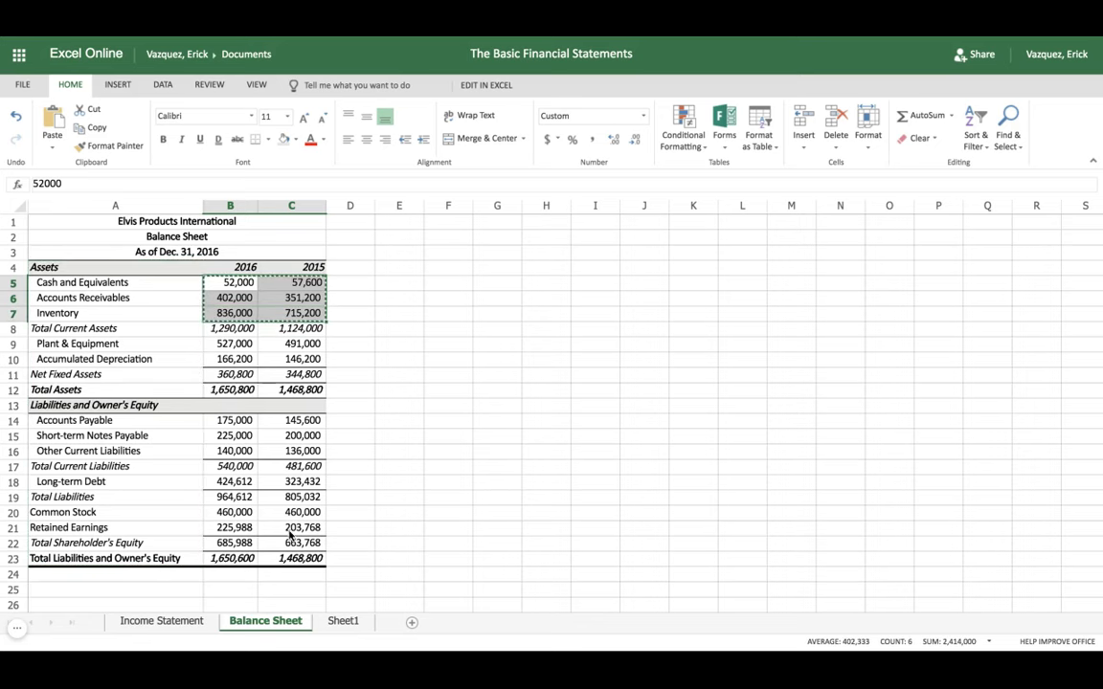
# Step: Paste the copied current asset amounts into Sheet1 starting at B5
pyautogui.click(335, 620)
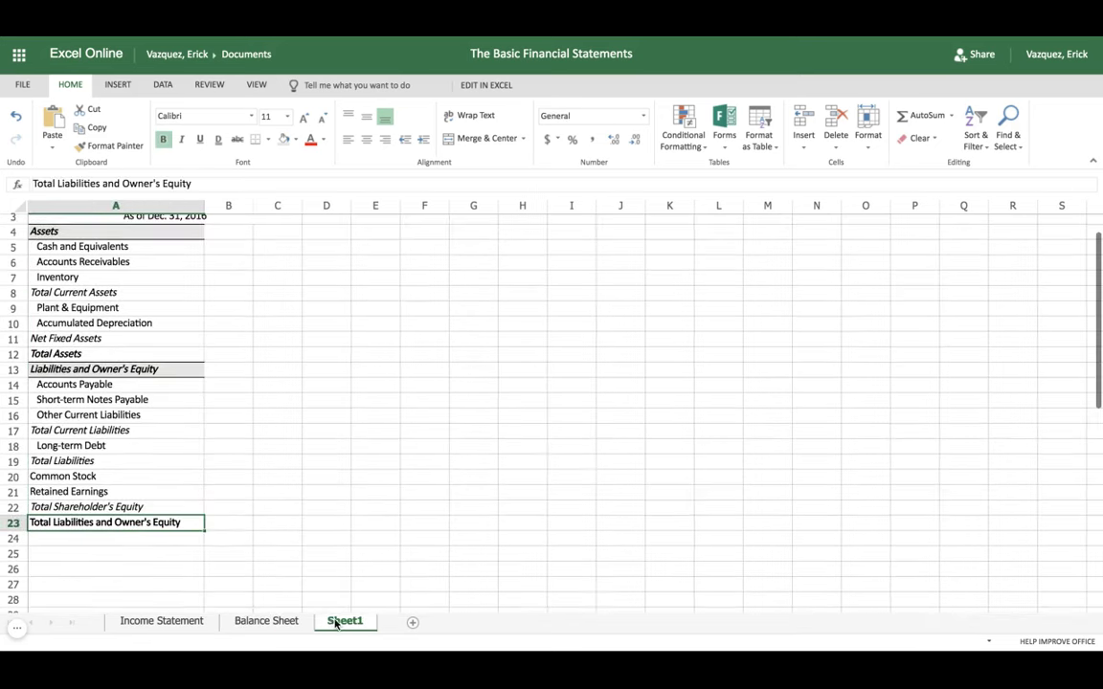
pyautogui.scroll(2, 232, 279)
pyautogui.click(227, 273)
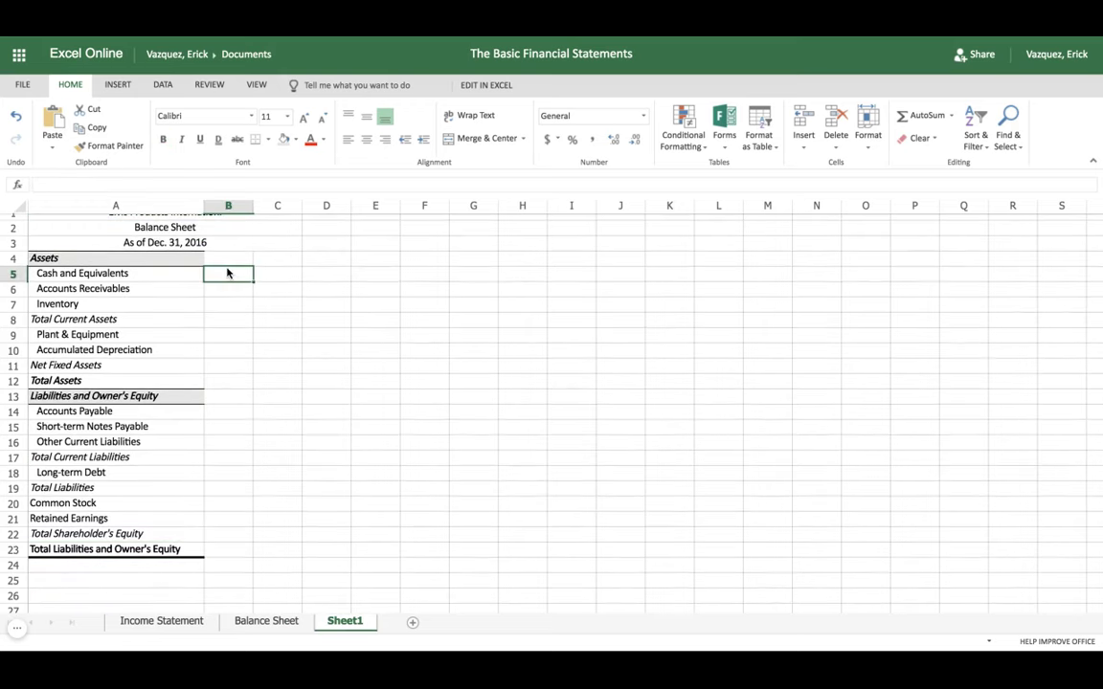
pyautogui.hotkey('ctrl', 'v')
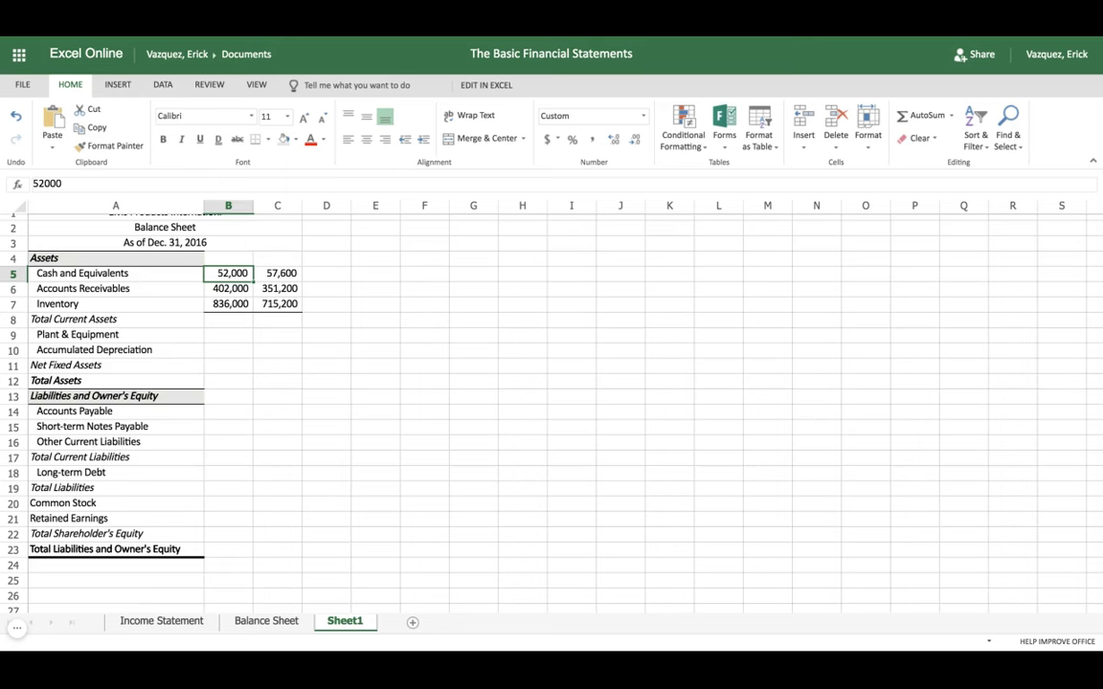
# Step: Enter the year headings 2016 in B4 and 2015 in C4 of Sheet1
pyautogui.click(227, 258)
pyautogui.write('2016')
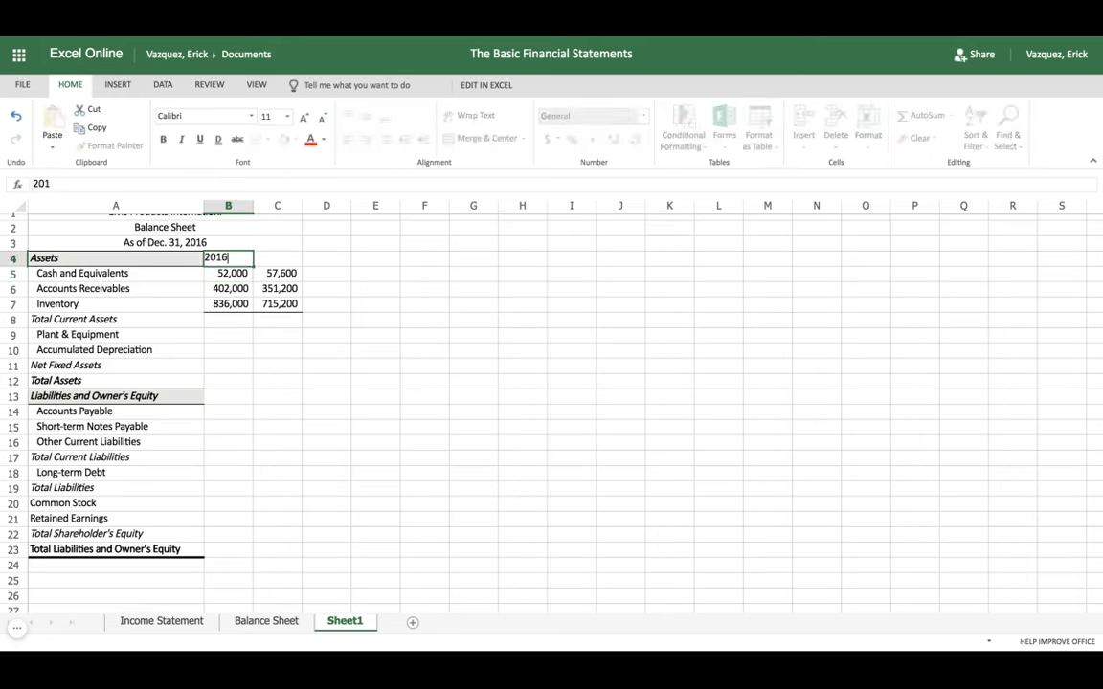
pyautogui.press('Tab')
pyautogui.write('2015')
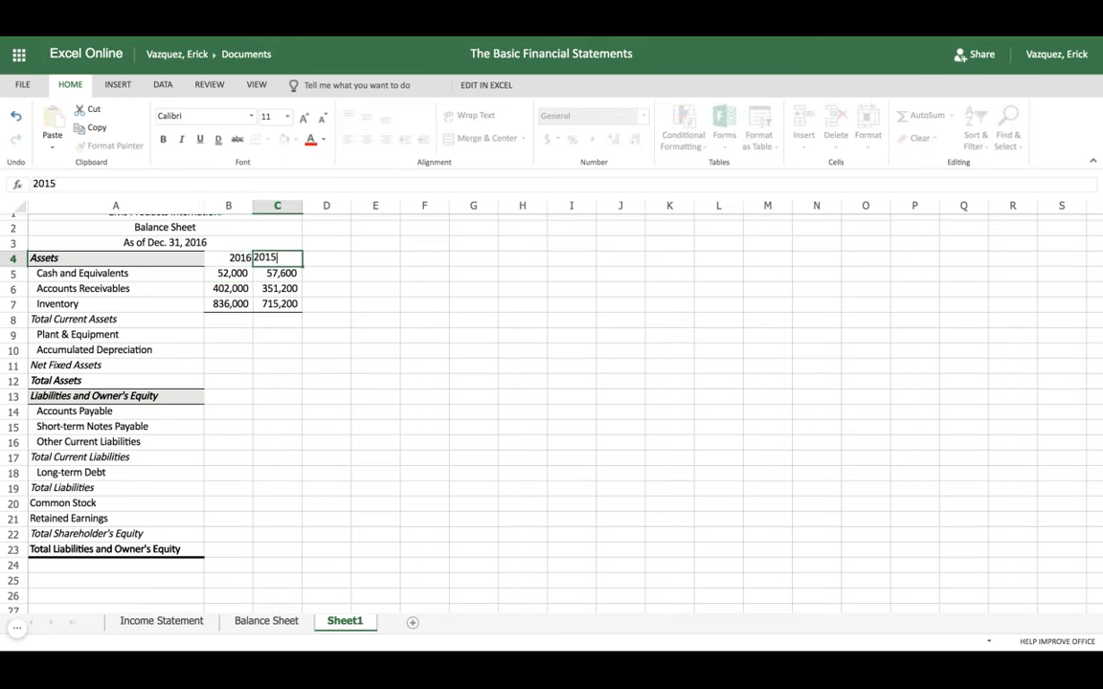
pyautogui.press('Return')
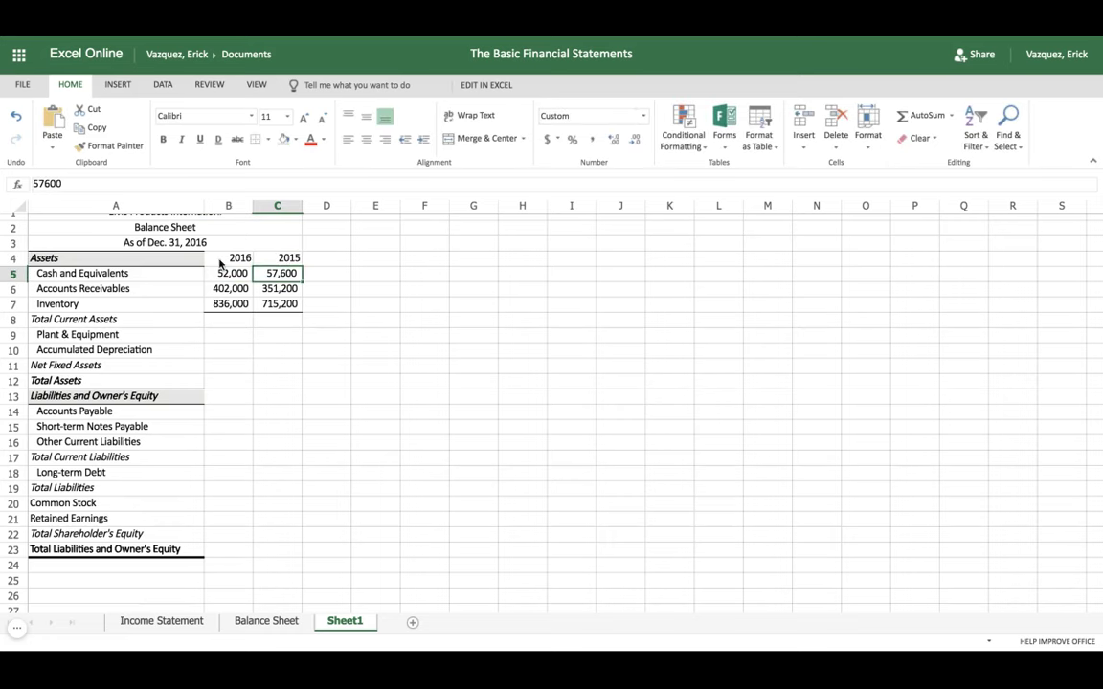
# Step: Give the year headings in B4:C4 a light gray fill and a top and bottom border
pyautogui.click(219, 258)
pyautogui.hotkey('shift', 'Right')
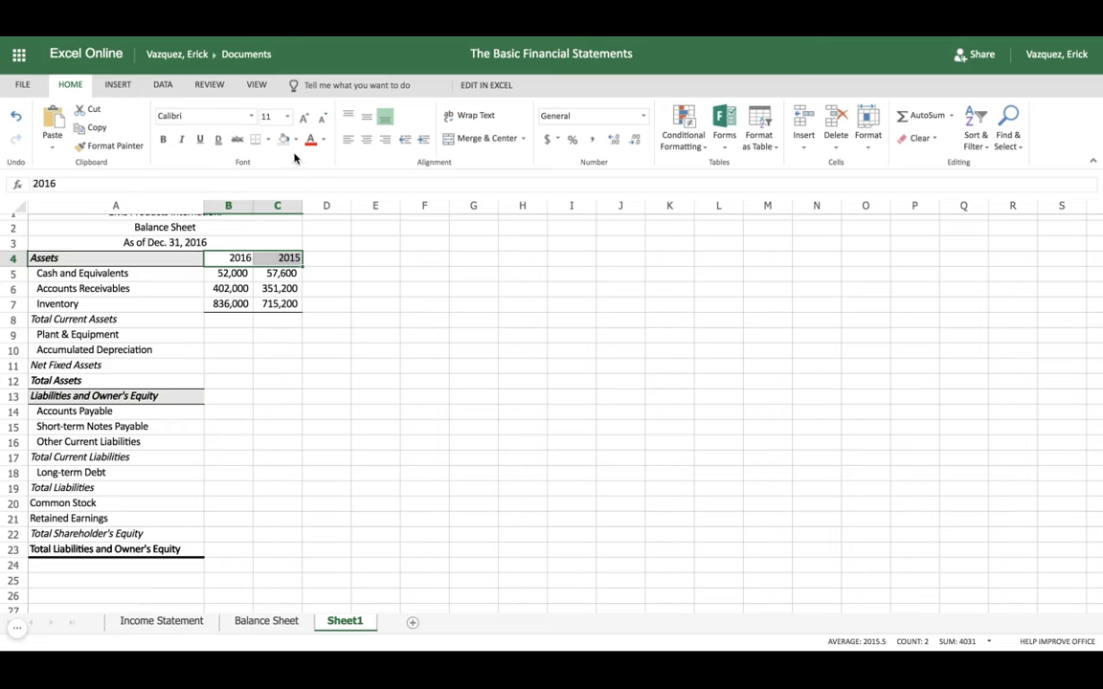
pyautogui.click(337, 258)
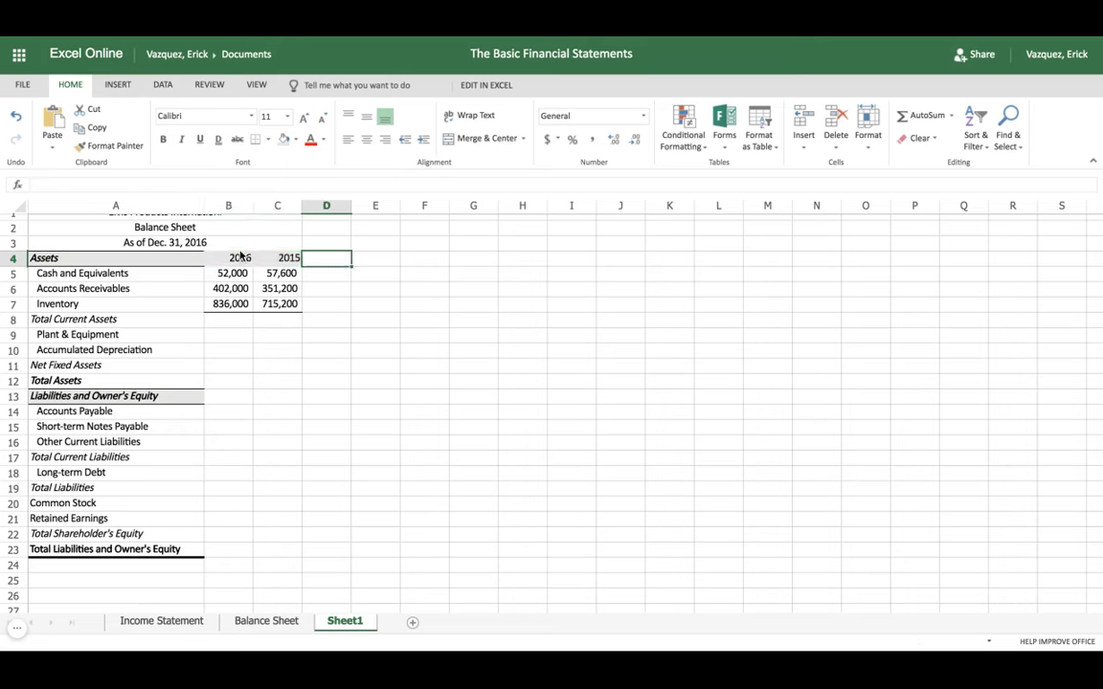
pyautogui.moveTo(241, 258); pyautogui.dragTo(277, 258)
pyautogui.click(268, 139)
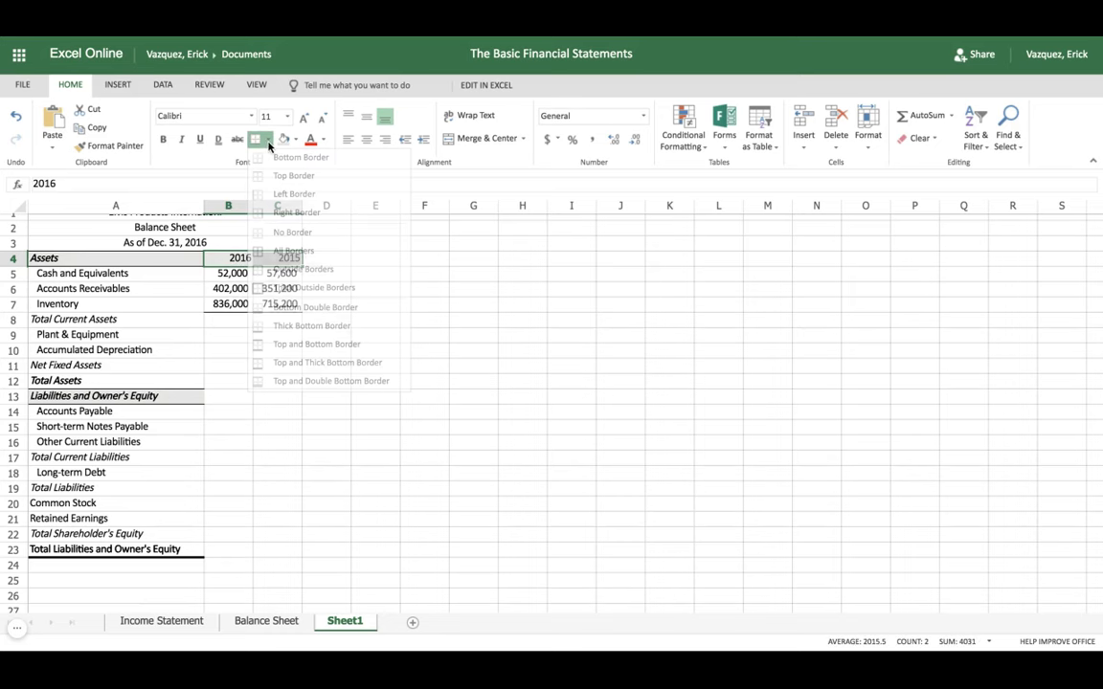
pyautogui.click(297, 344)
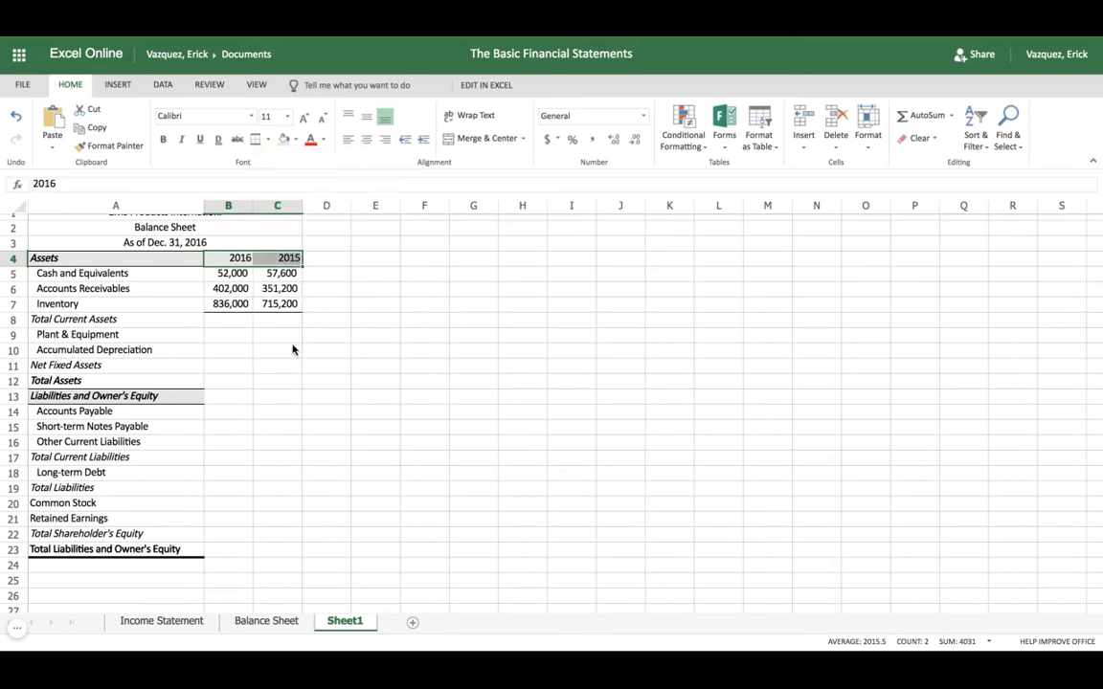
pyautogui.click(180, 275)
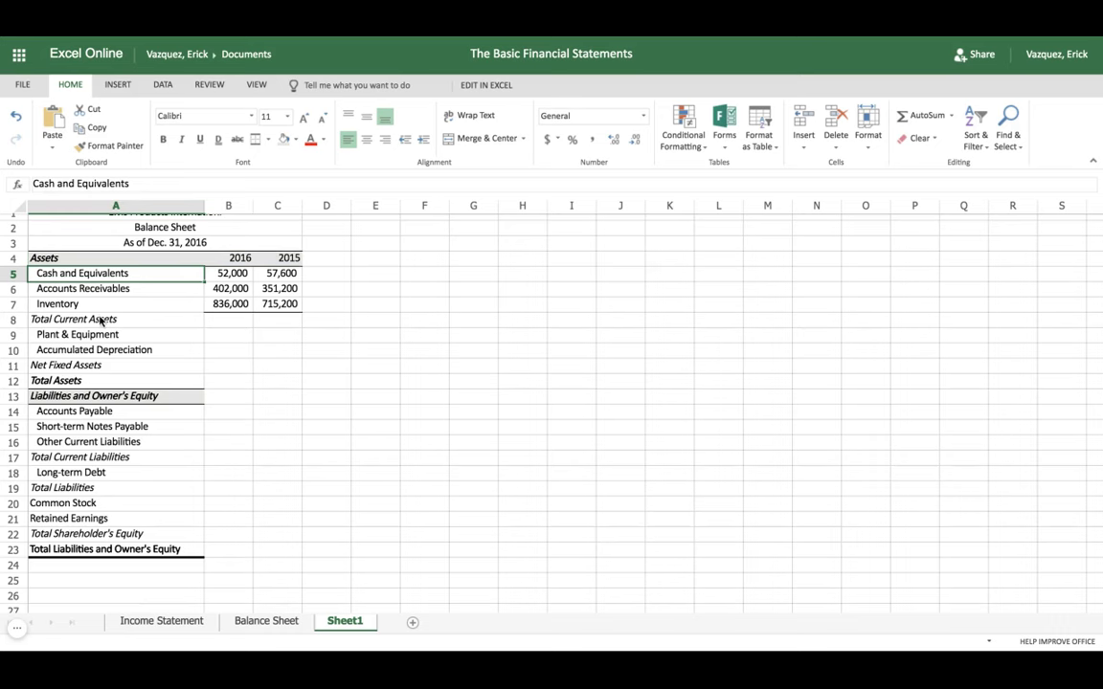
pyautogui.click(230, 323)
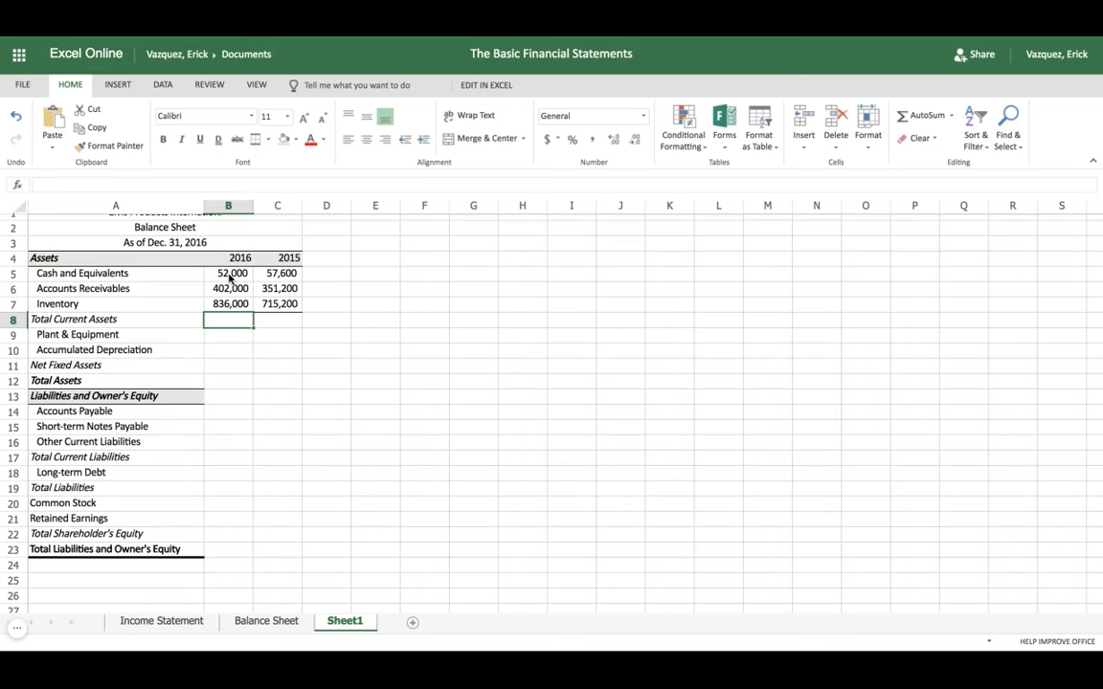
pyautogui.moveTo(229, 279); pyautogui.dragTo(229, 304)
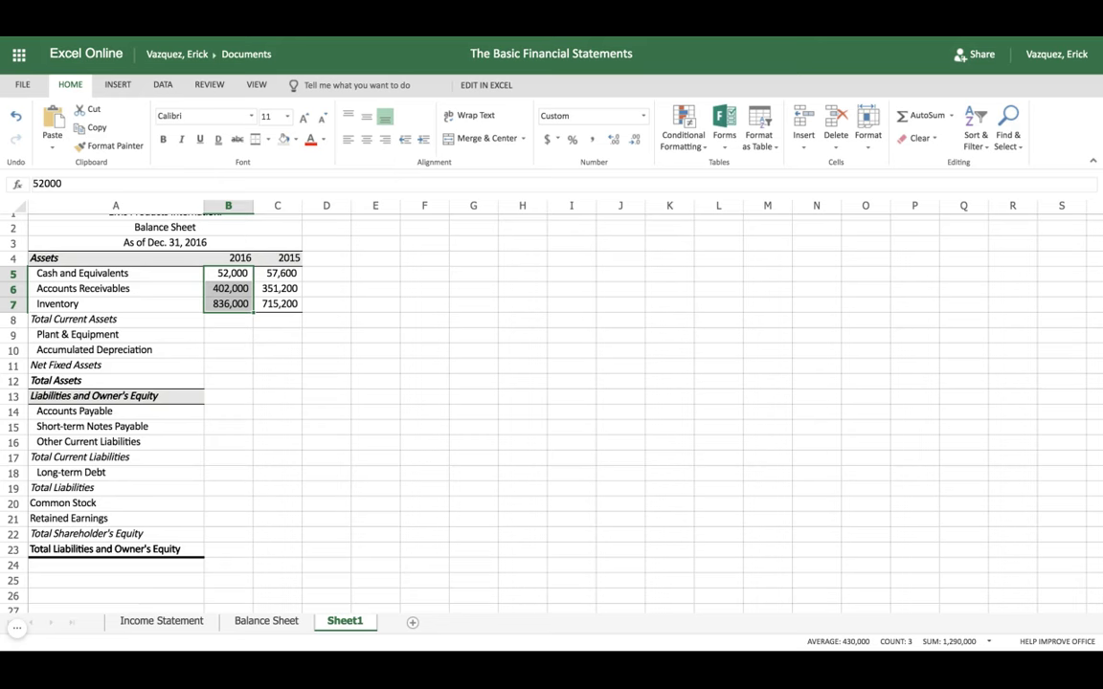
pyautogui.click(278, 277)
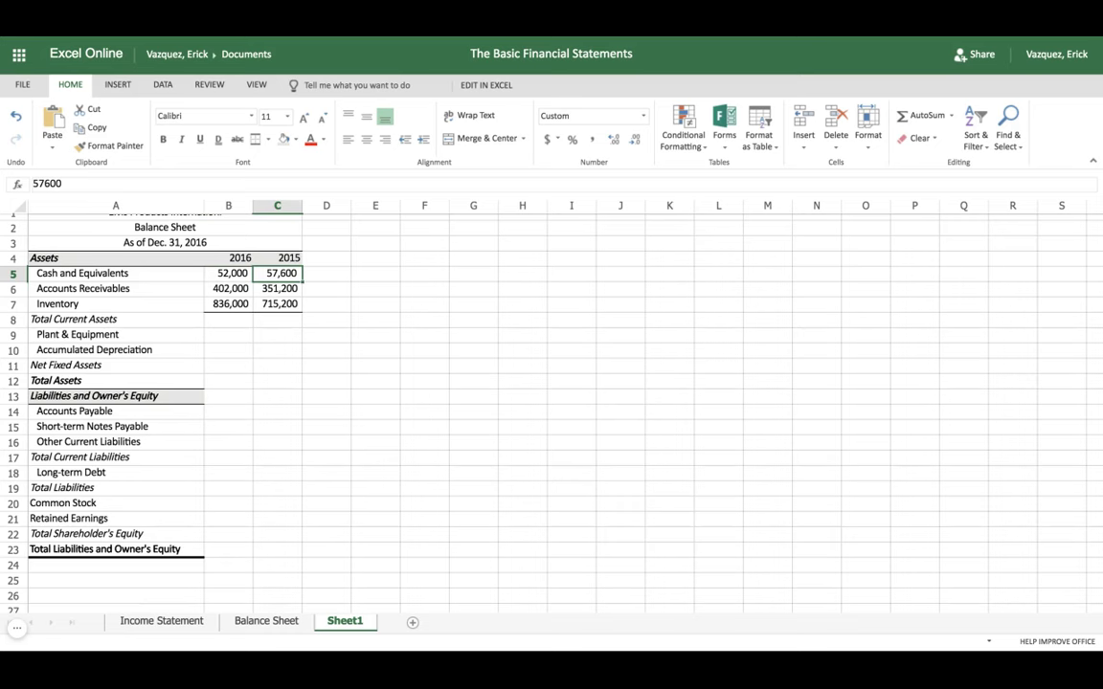
pyautogui.click(277, 307)
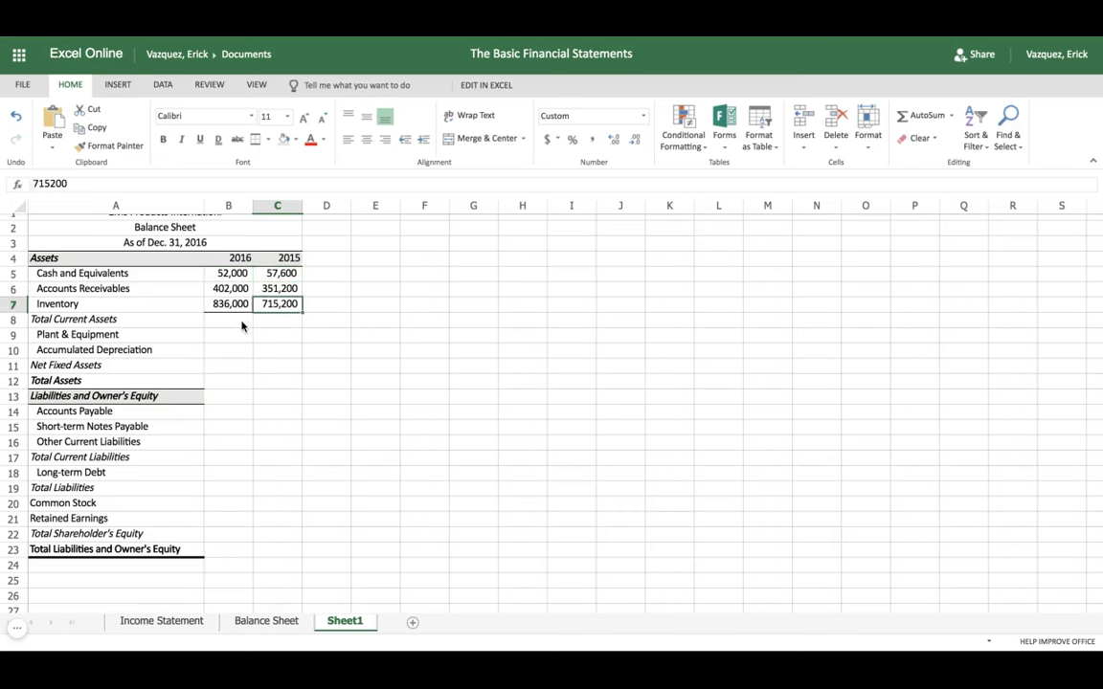
# Step: Total the 2016 current assets in B8 with =SUM(B5:B7) and fill the formula across to C8 for 2015
pyautogui.click(242, 324)
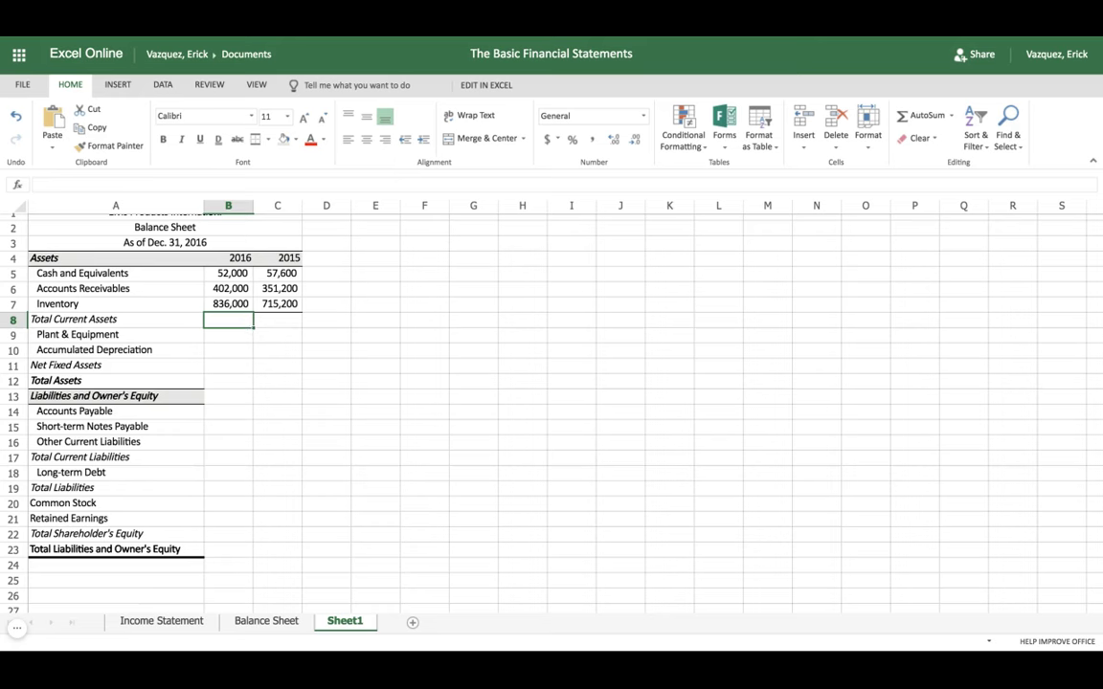
pyautogui.write('=')
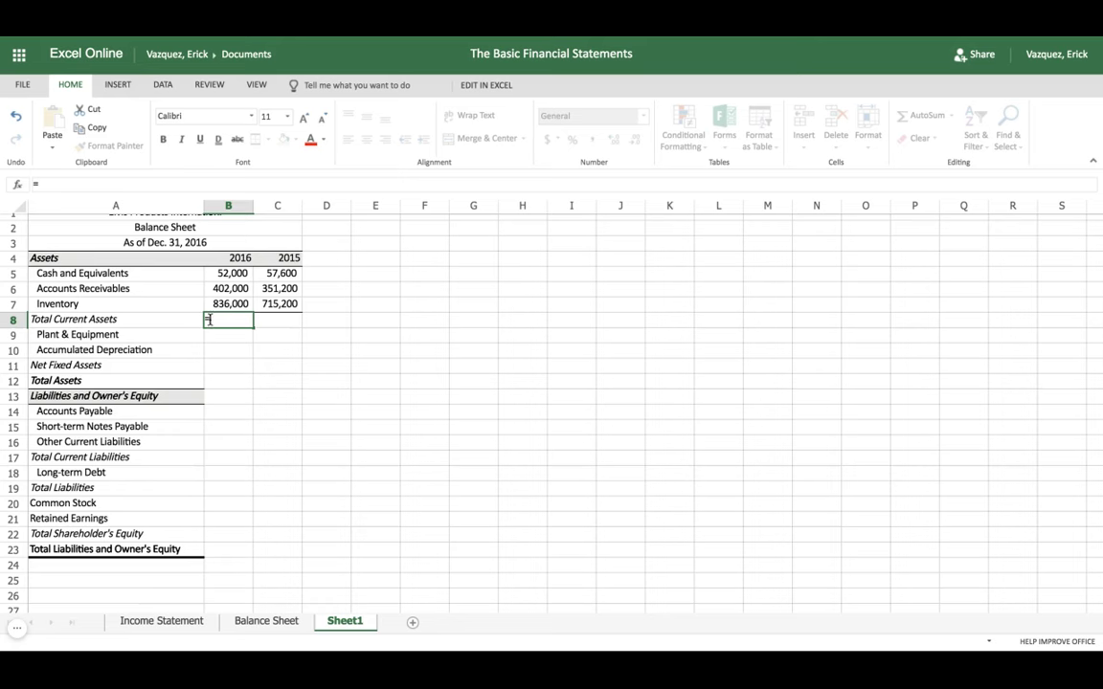
pyautogui.write('sum')
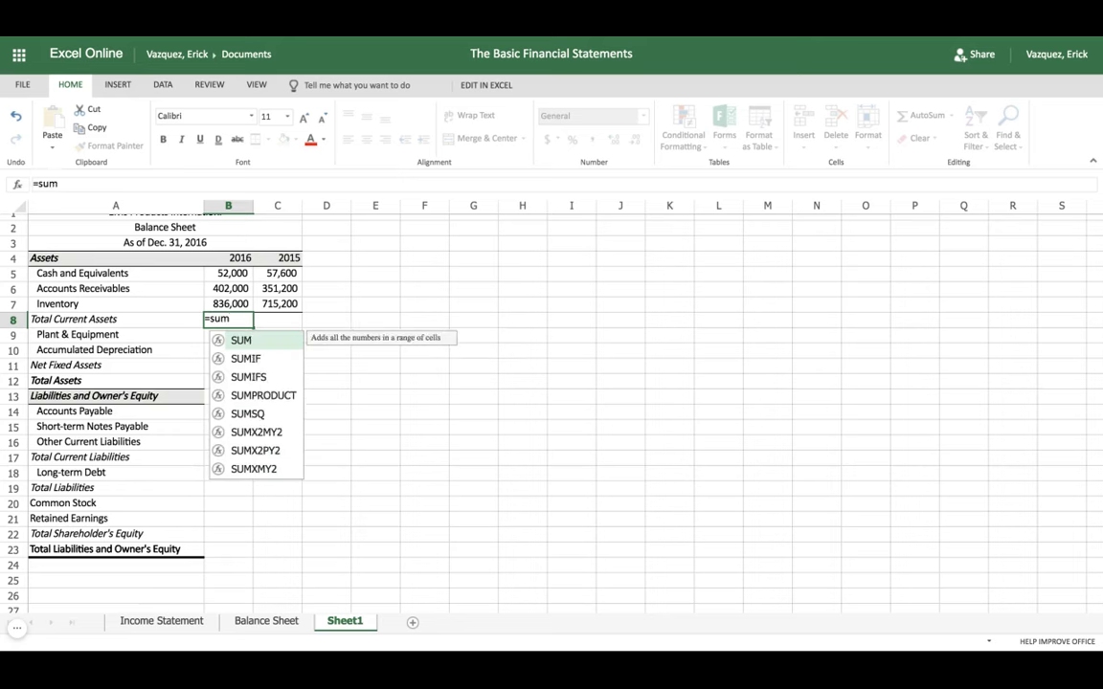
pyautogui.doubleClick(240, 341)
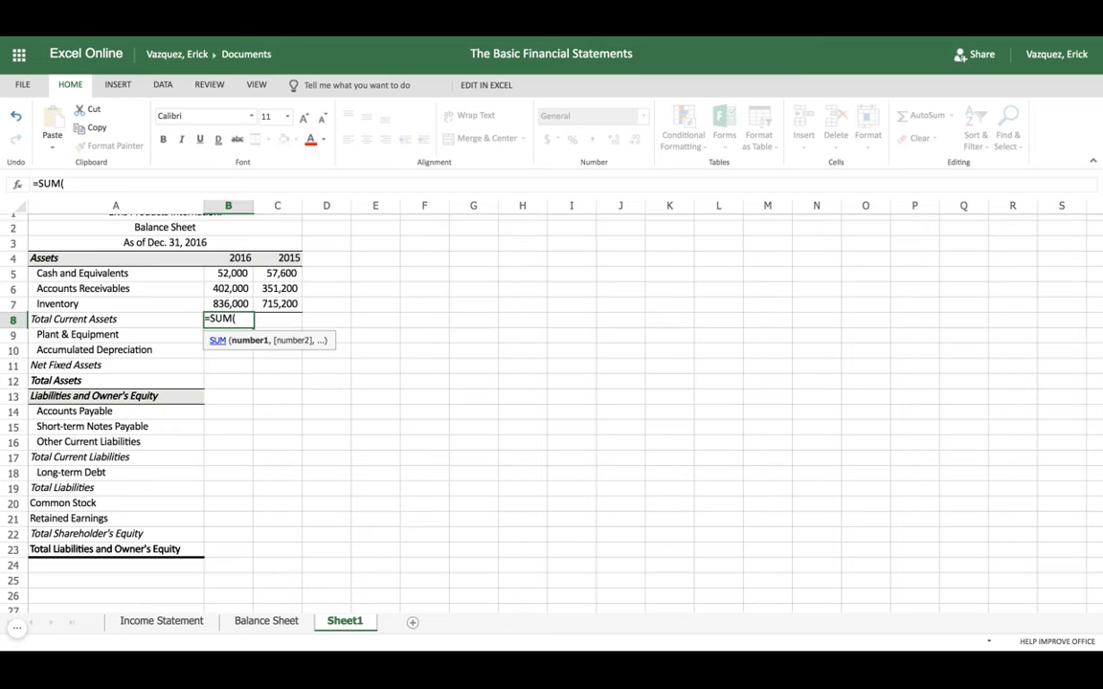
pyautogui.click(224, 276)
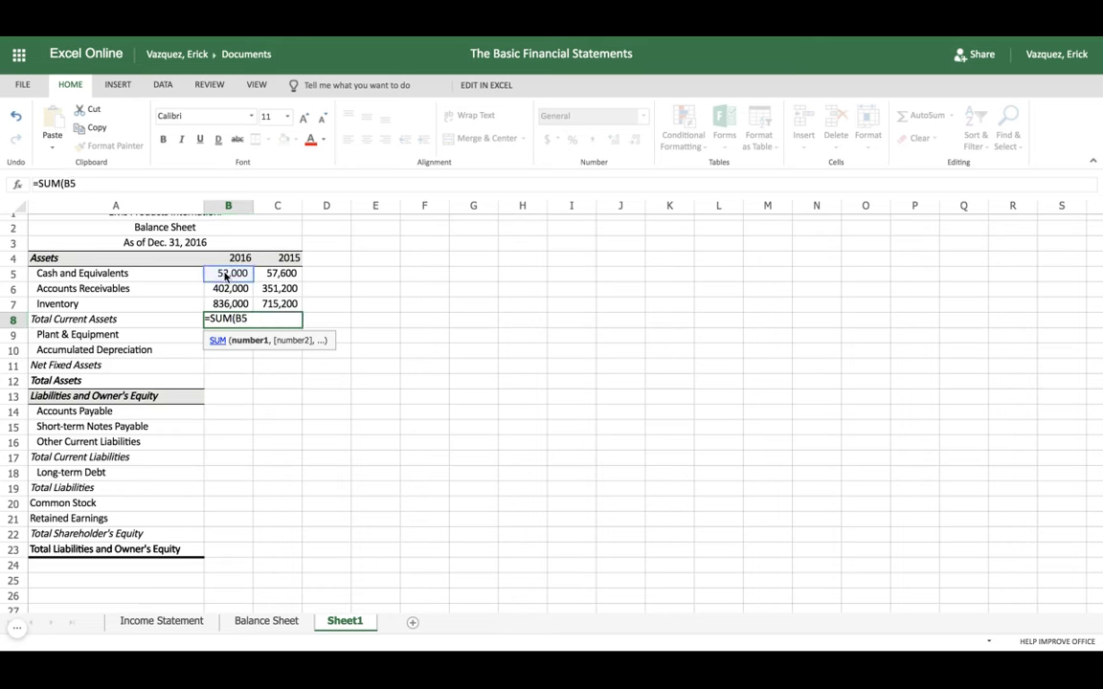
pyautogui.moveTo(225, 276); pyautogui.dragTo(229, 303)
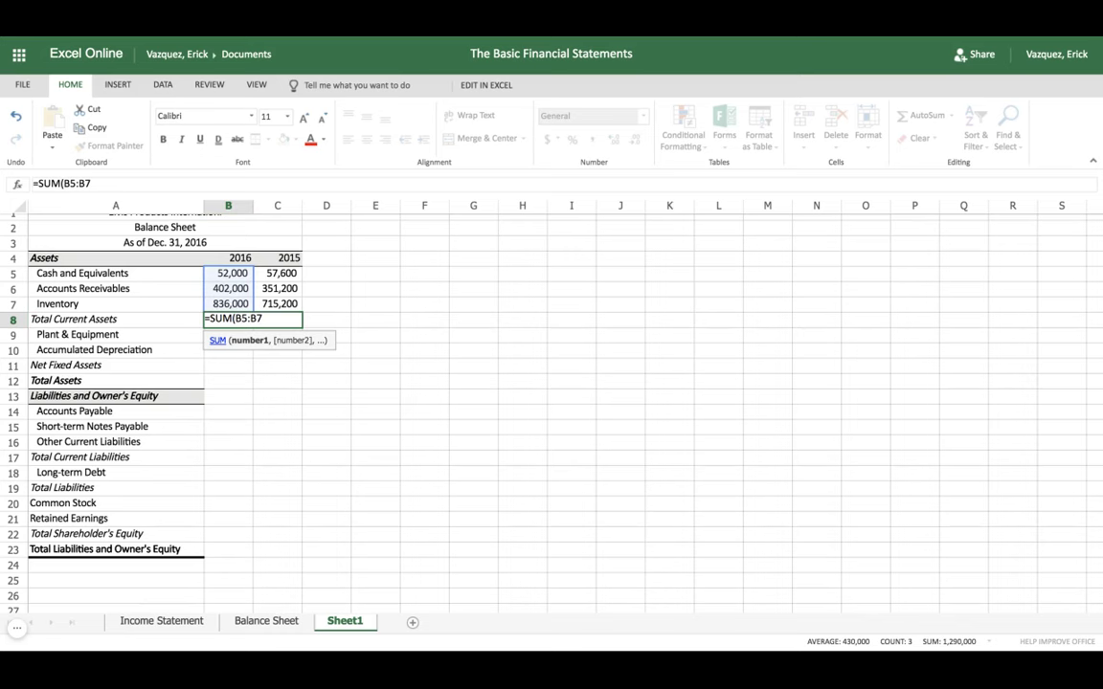
pyautogui.write(')')
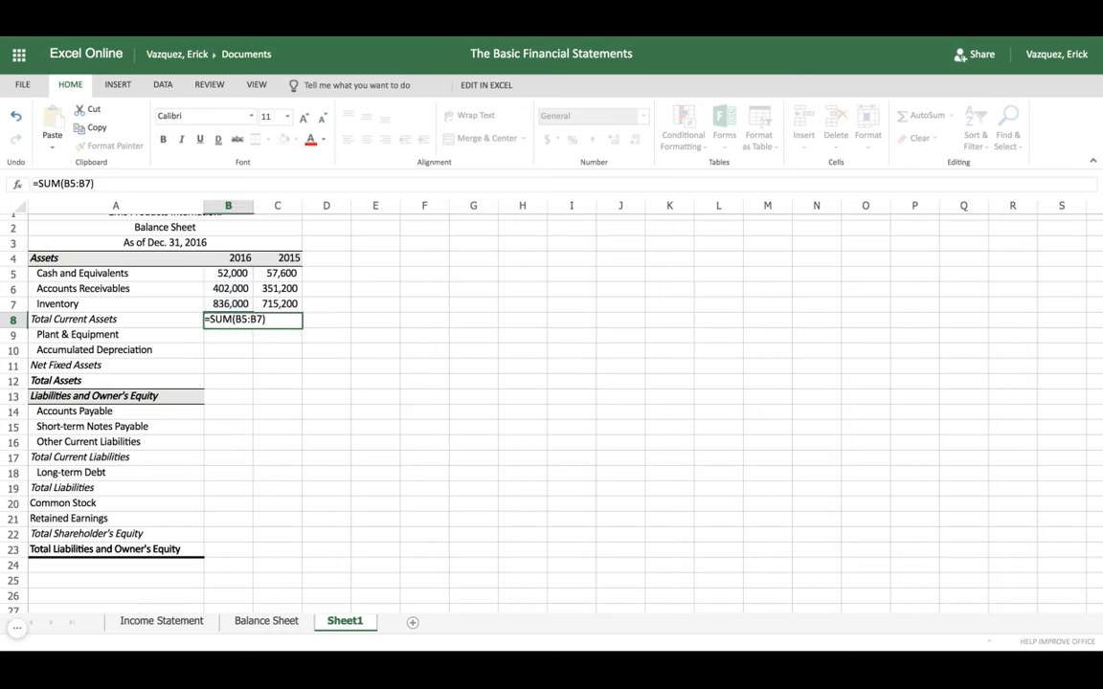
pyautogui.press('Tab')
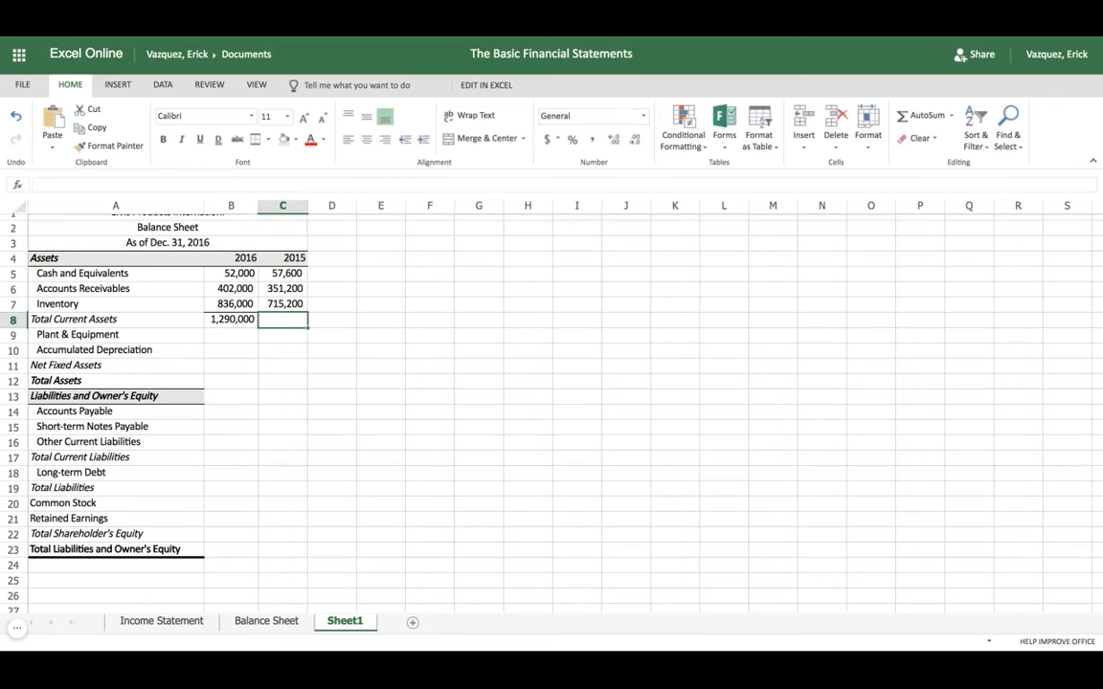
pyautogui.click(247, 324)
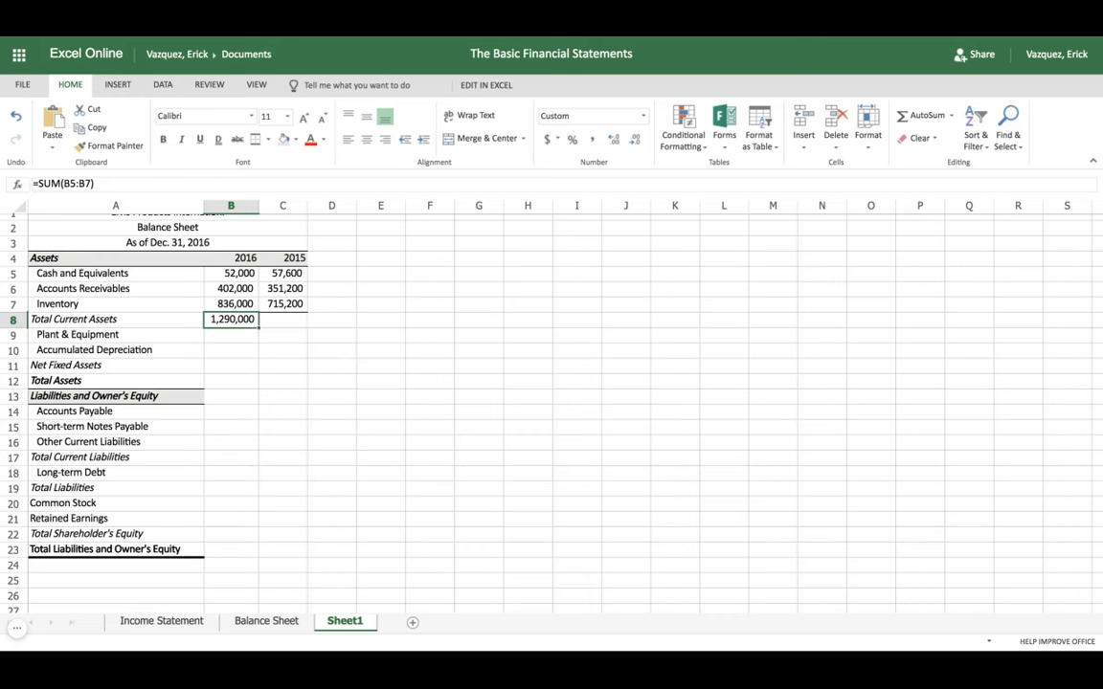
pyautogui.moveTo(258, 326); pyautogui.dragTo(288, 322)
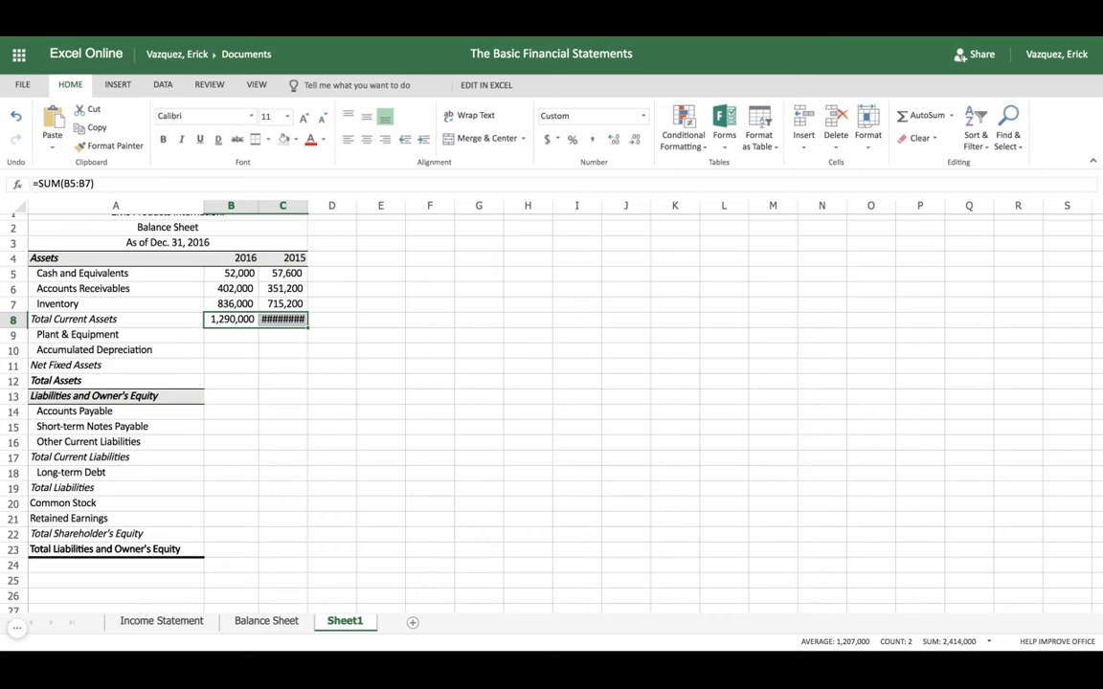
# Step: Format the 2015 amounts in C5:C23 as numbers in comma style with no decimal places
pyautogui.click(285, 275)
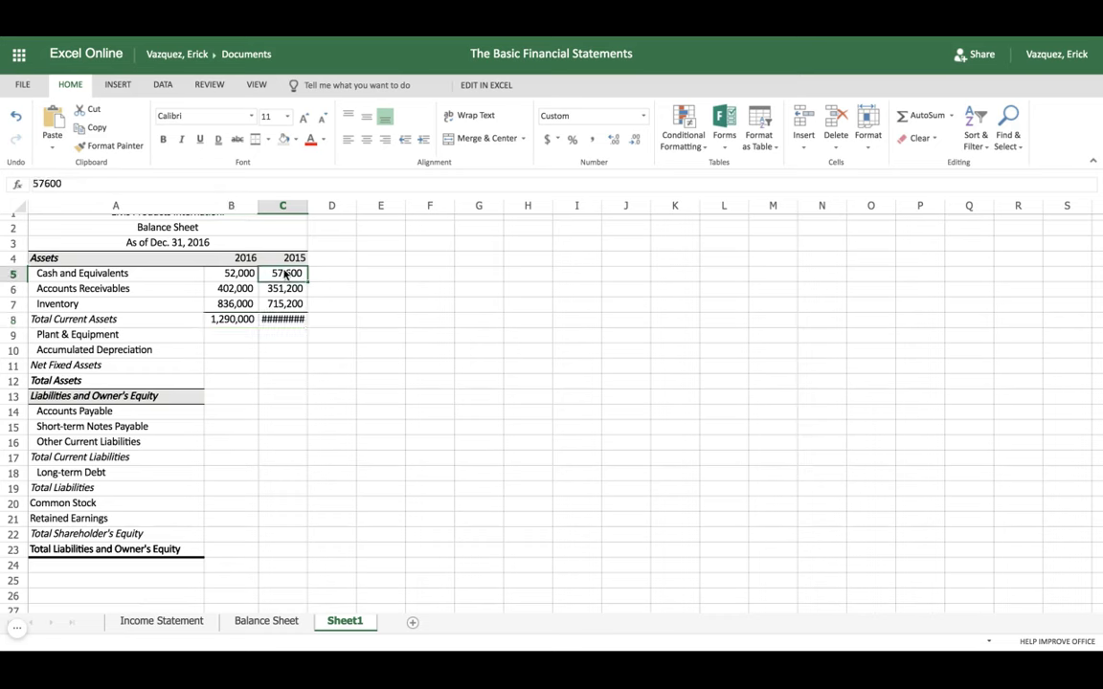
pyautogui.moveTo(285, 275); pyautogui.dragTo(285, 548)
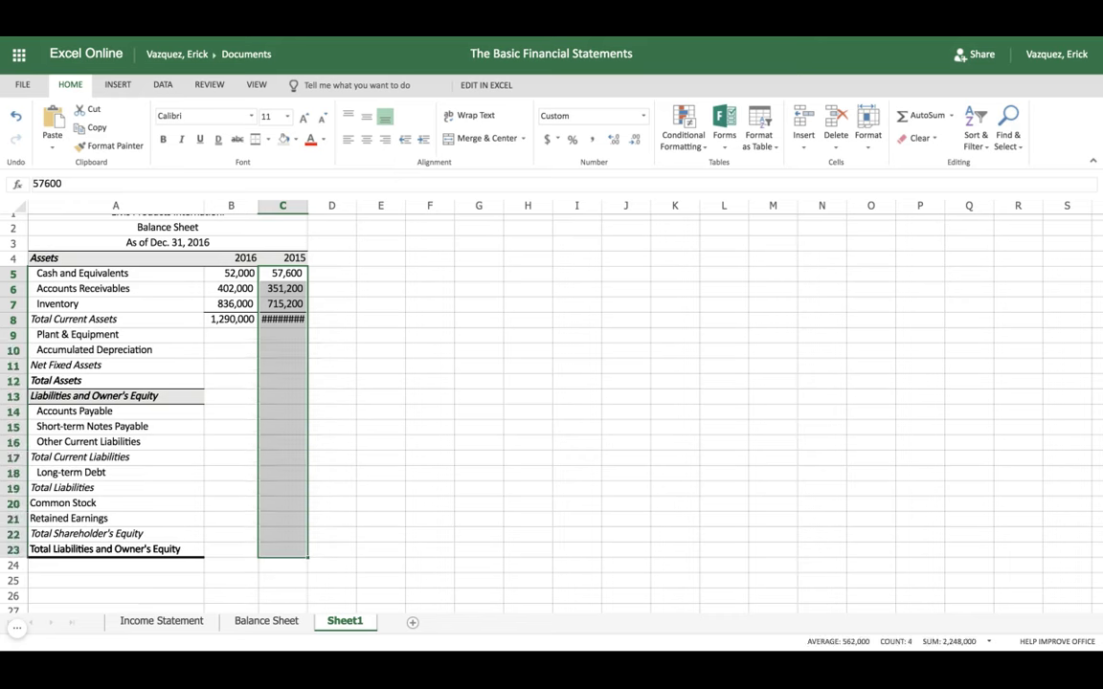
pyautogui.rightClick(271, 349)
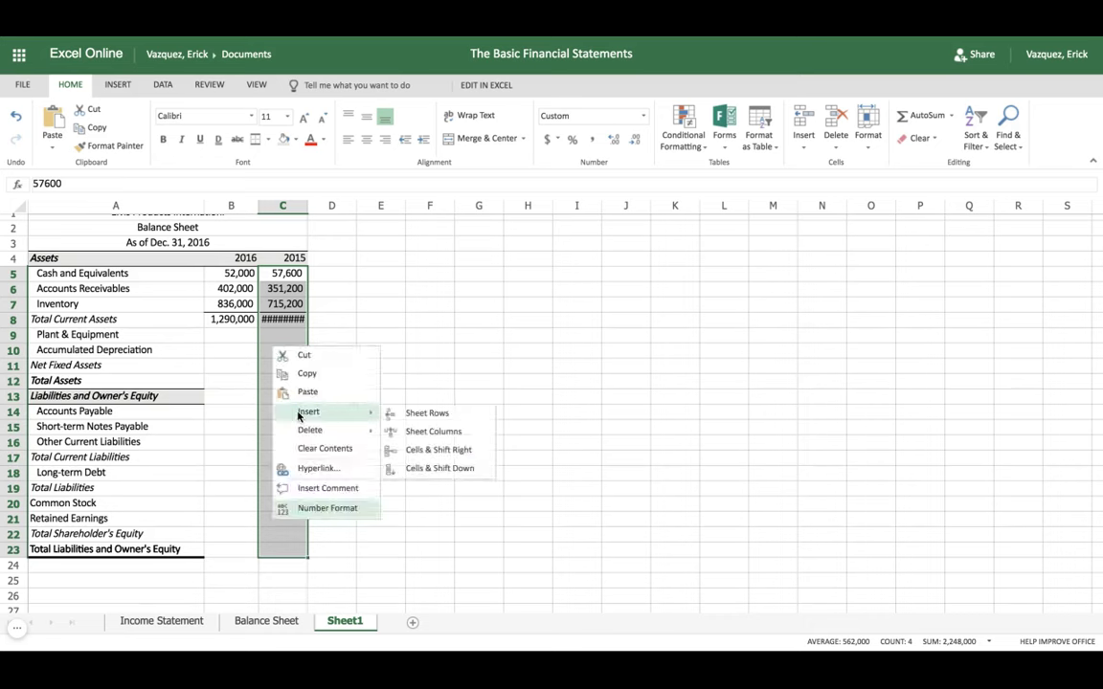
pyautogui.click(342, 513)
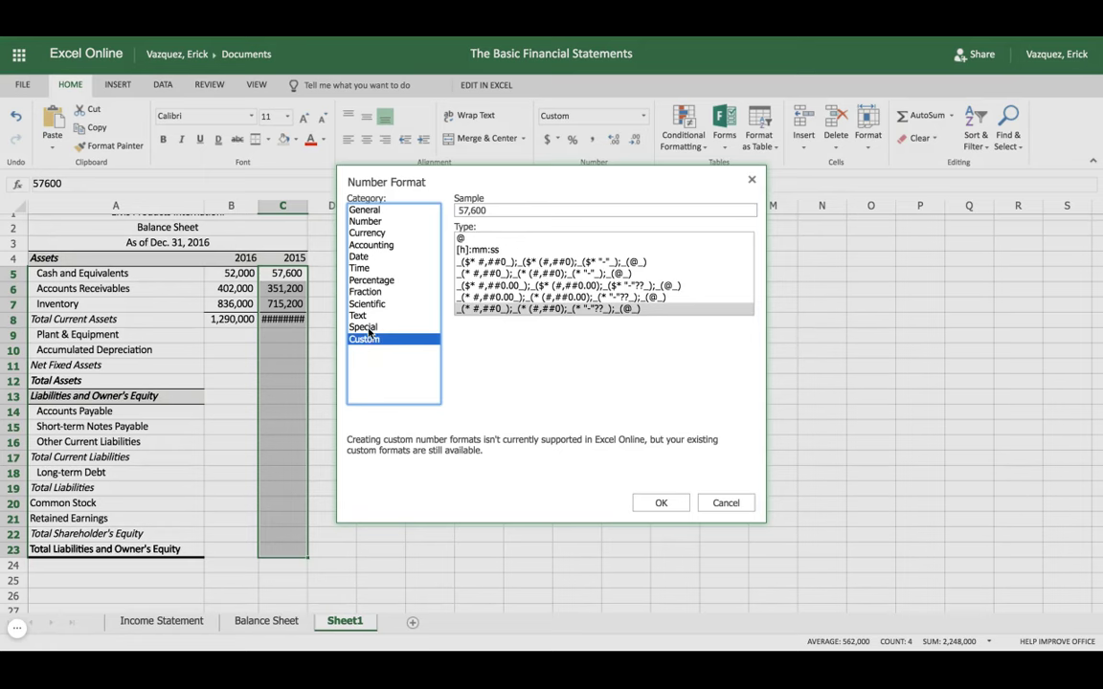
pyautogui.click(370, 222)
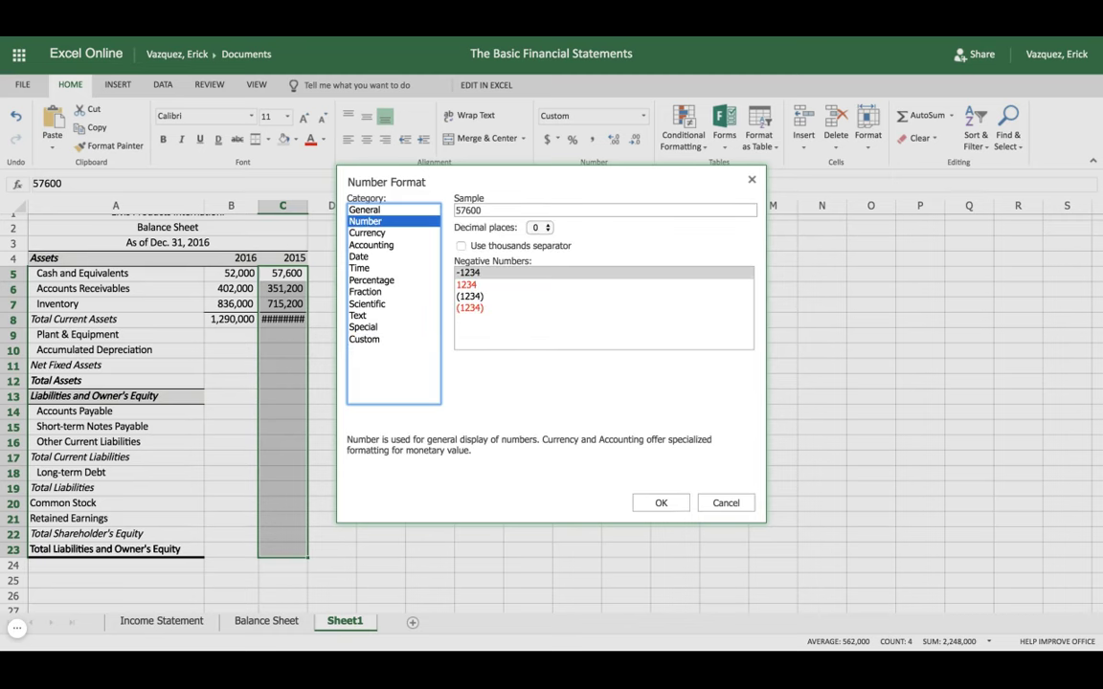
pyautogui.click(661, 504)
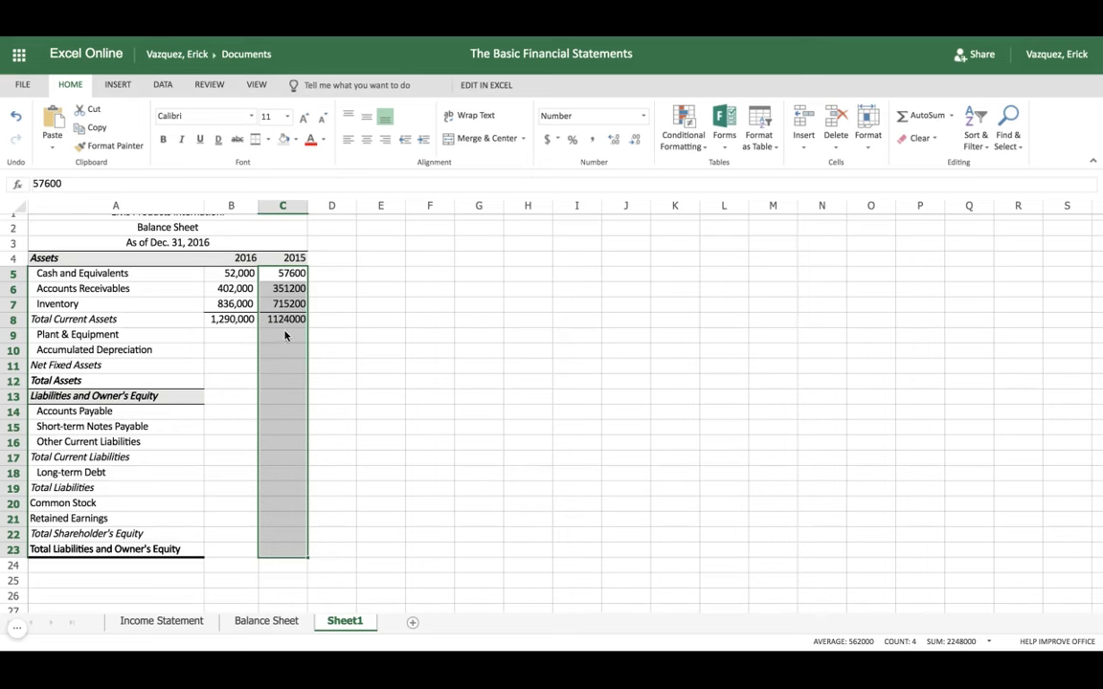
pyautogui.click(590, 141)
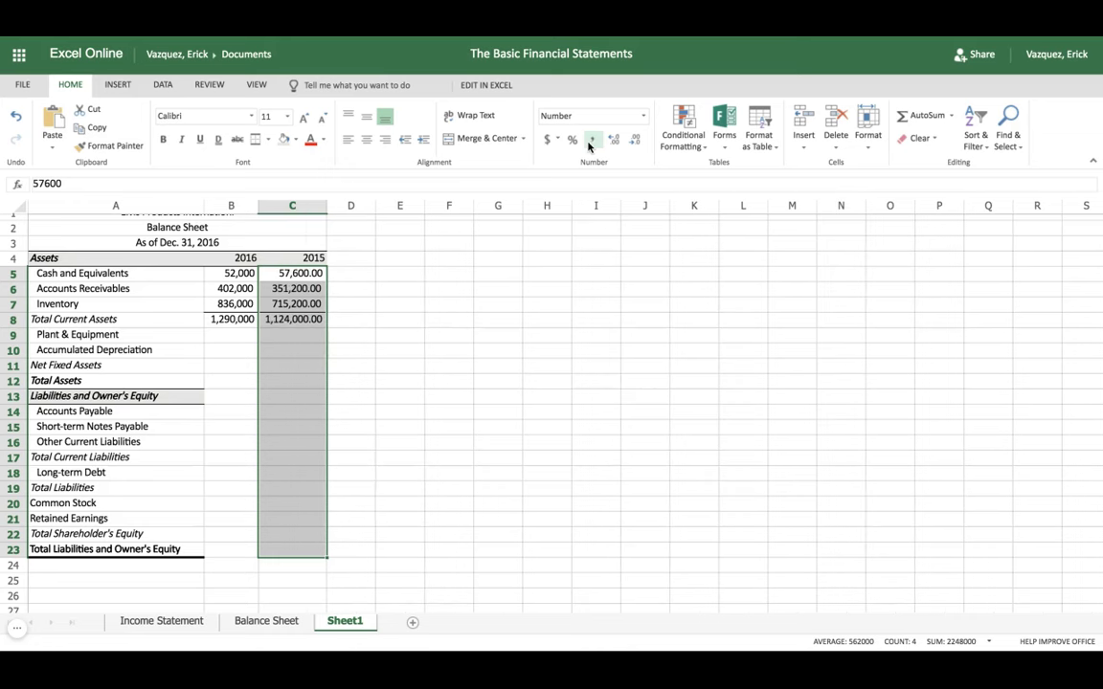
pyautogui.click(635, 142)
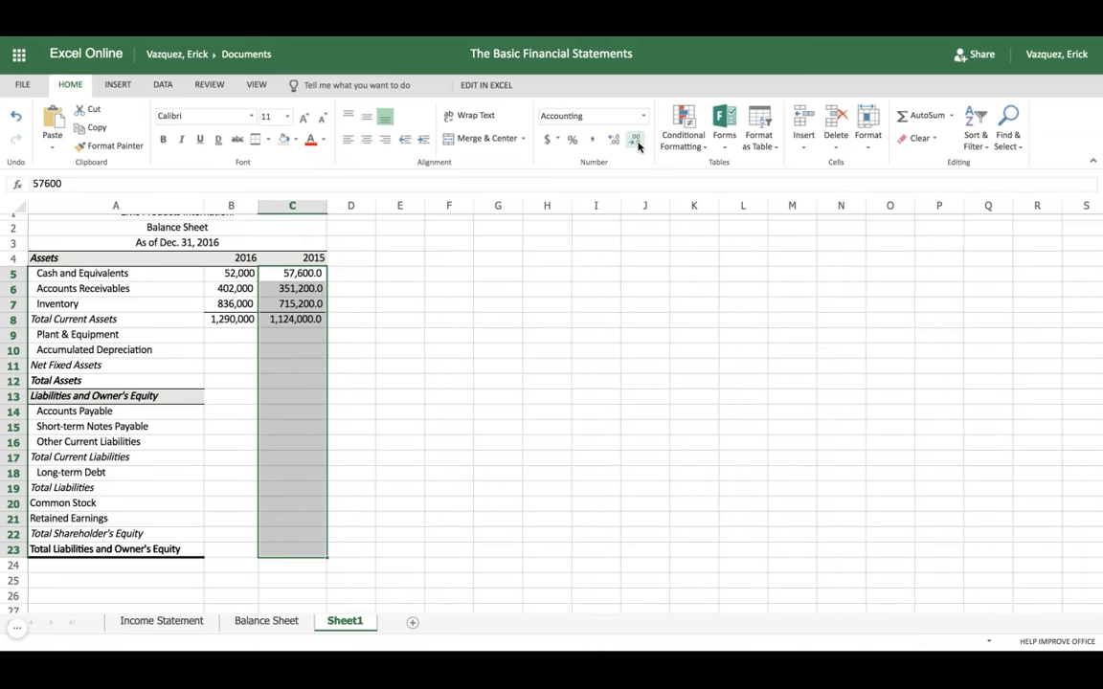
pyautogui.click(636, 141)
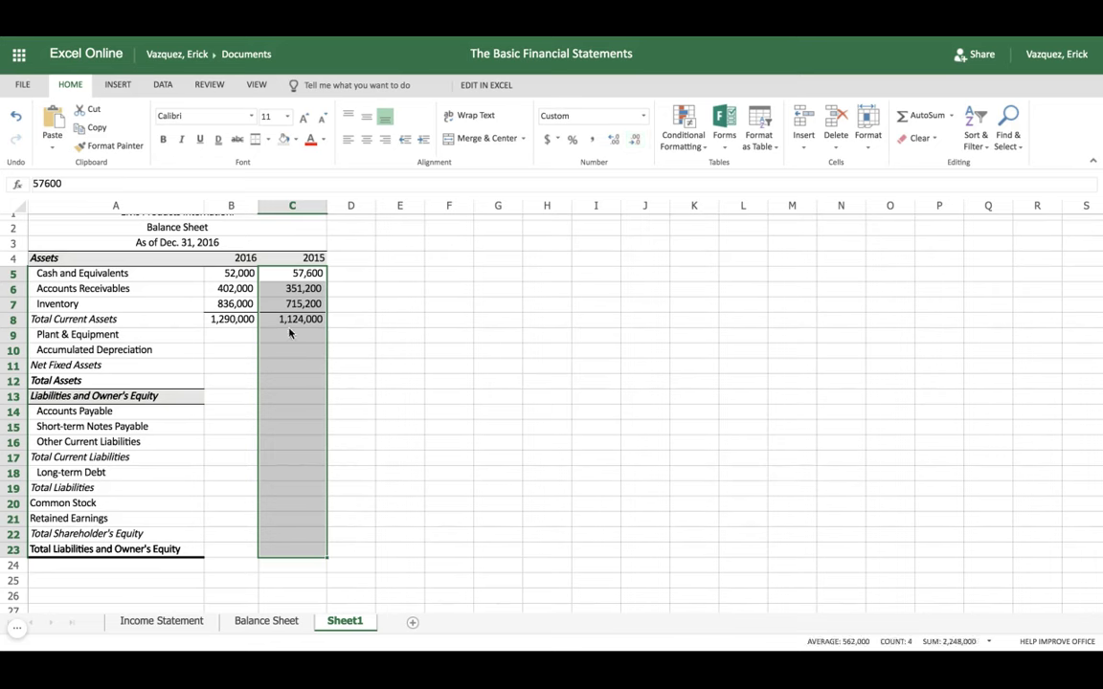
pyautogui.click(241, 318)
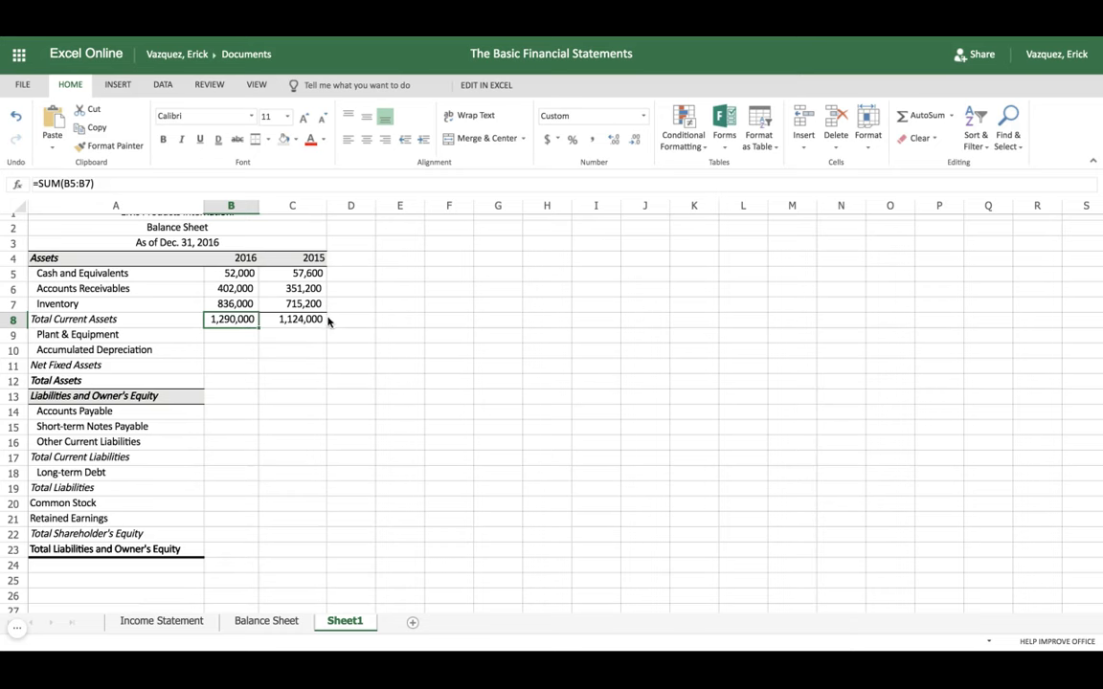
# Step: Copy the plant & equipment and accumulated depreciation amounts in B9:C10 of the Balance Sheet worksheet into Sheet1 starting at B9
pyautogui.click(259, 622)
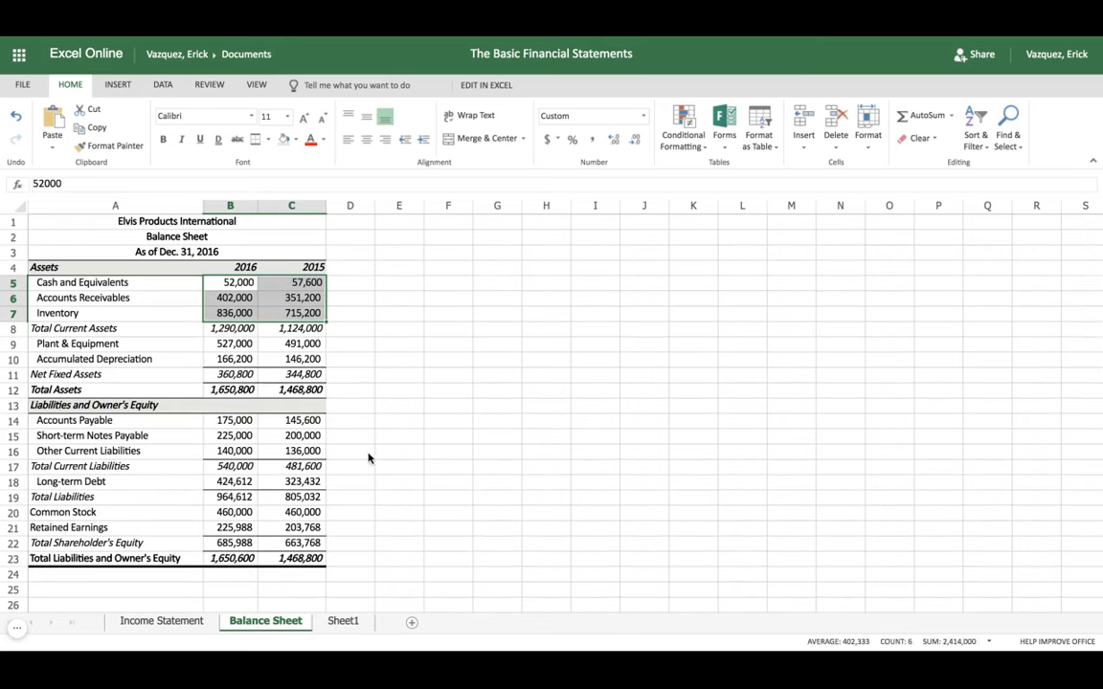
pyautogui.click(231, 347)
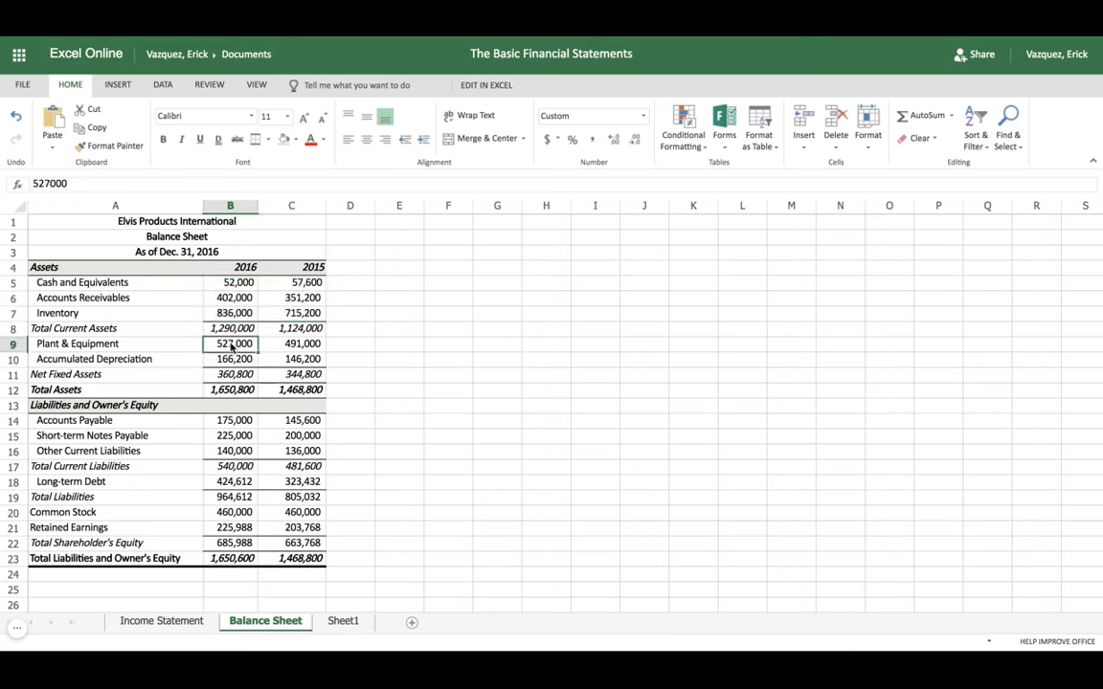
pyautogui.moveTo(230, 347); pyautogui.dragTo(291, 361)
pyautogui.hotkey('ctrl', 'c')
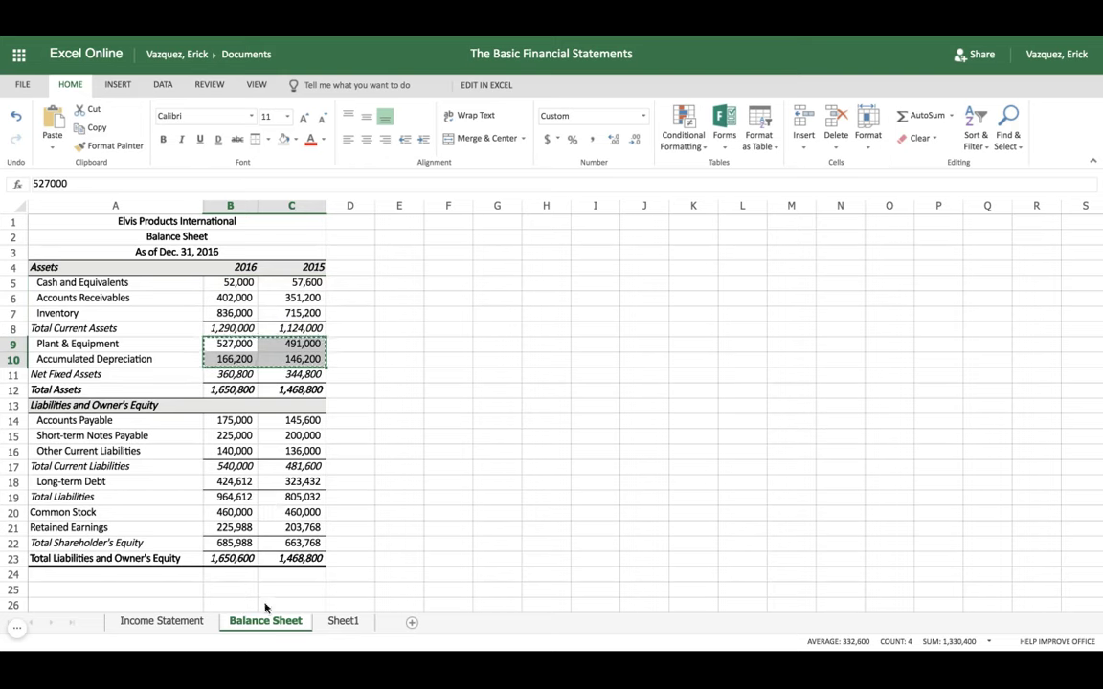
pyautogui.click(337, 624)
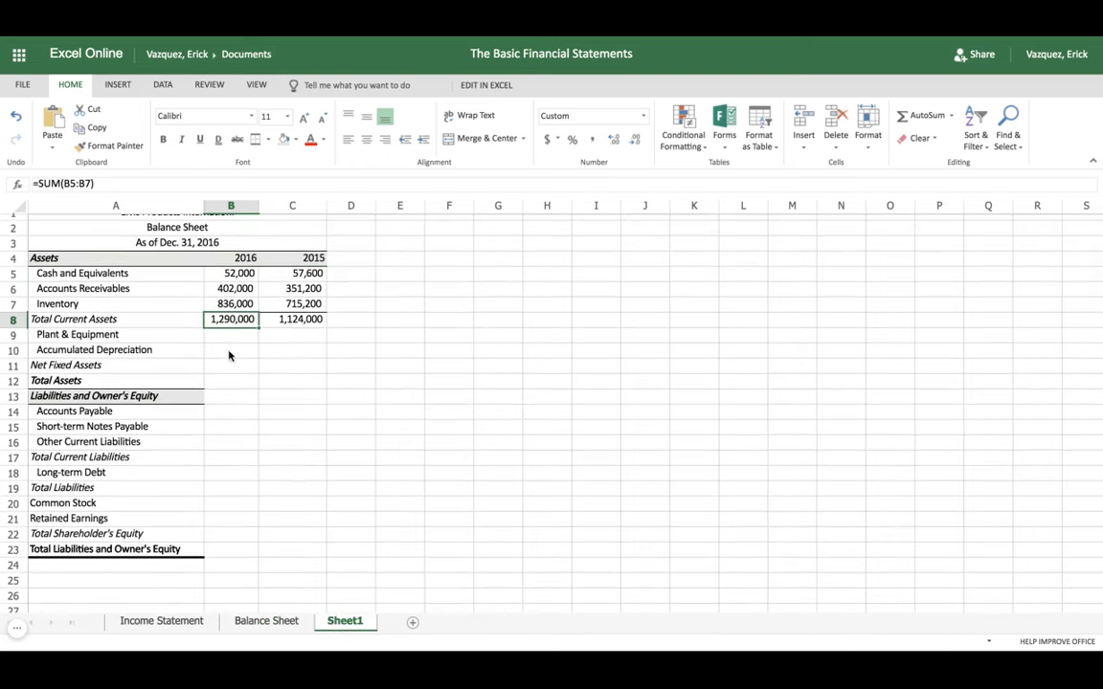
pyautogui.click(228, 339)
pyautogui.hotkey('ctrl', 'v')
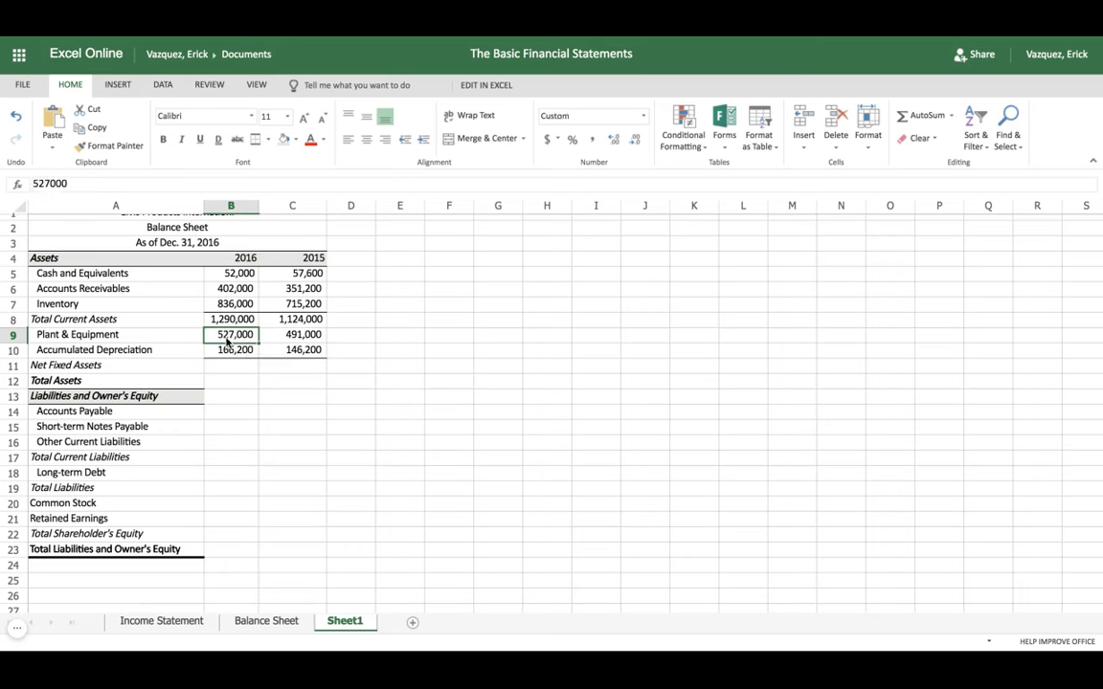
# Step: Review the plant & equipment and accumulated depreciation amounts on Sheet1 and the net fixed assets formula in B11 of the Balance Sheet worksheet
pyautogui.click(268, 367)
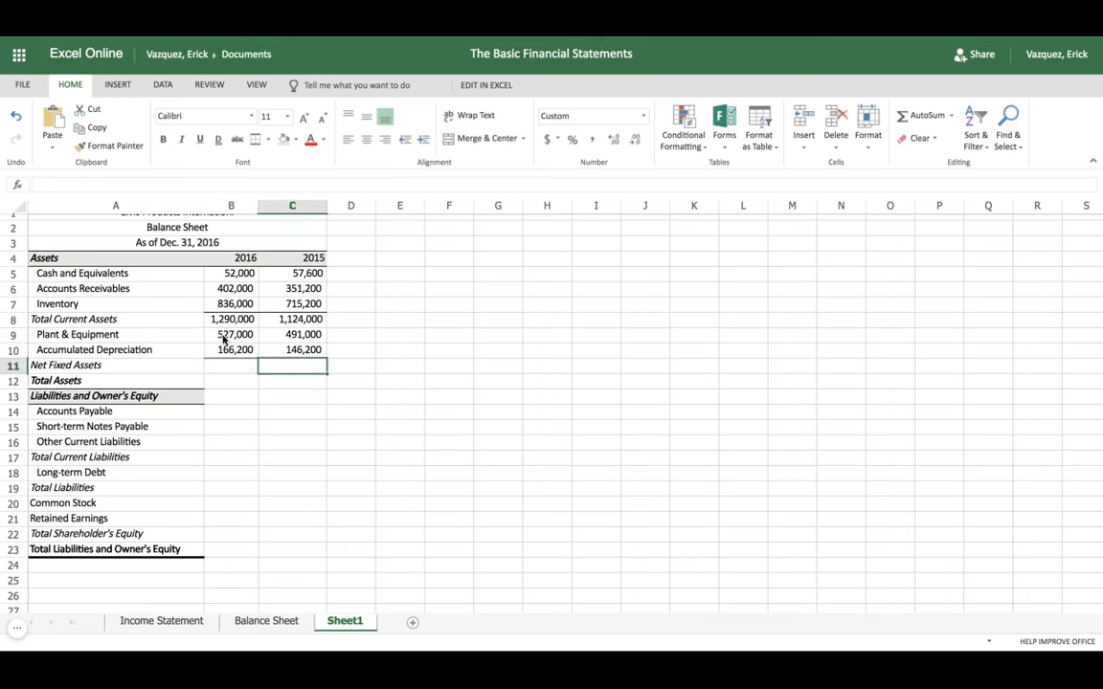
pyautogui.click(227, 367)
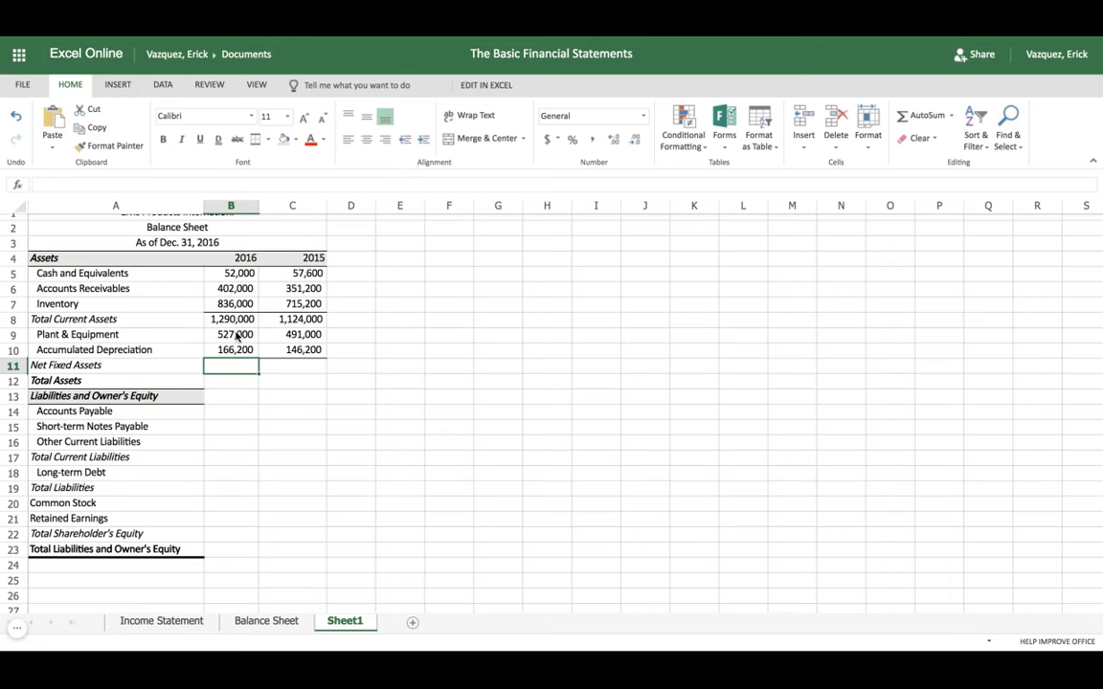
pyautogui.click(237, 337)
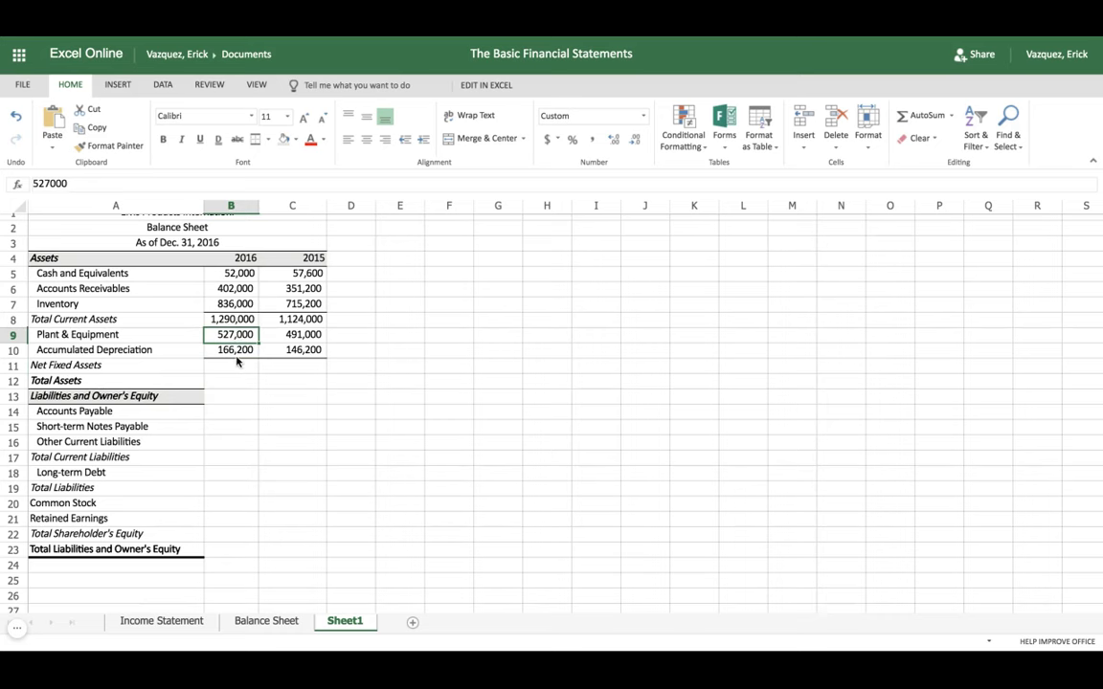
pyautogui.click(239, 352)
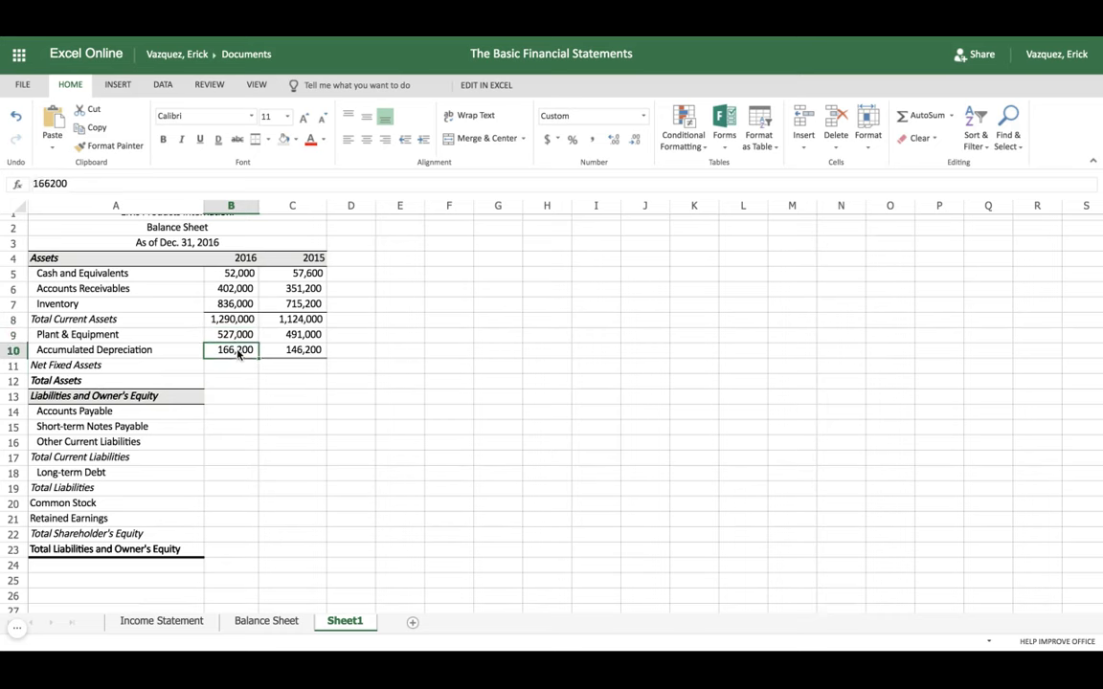
pyautogui.click(267, 621)
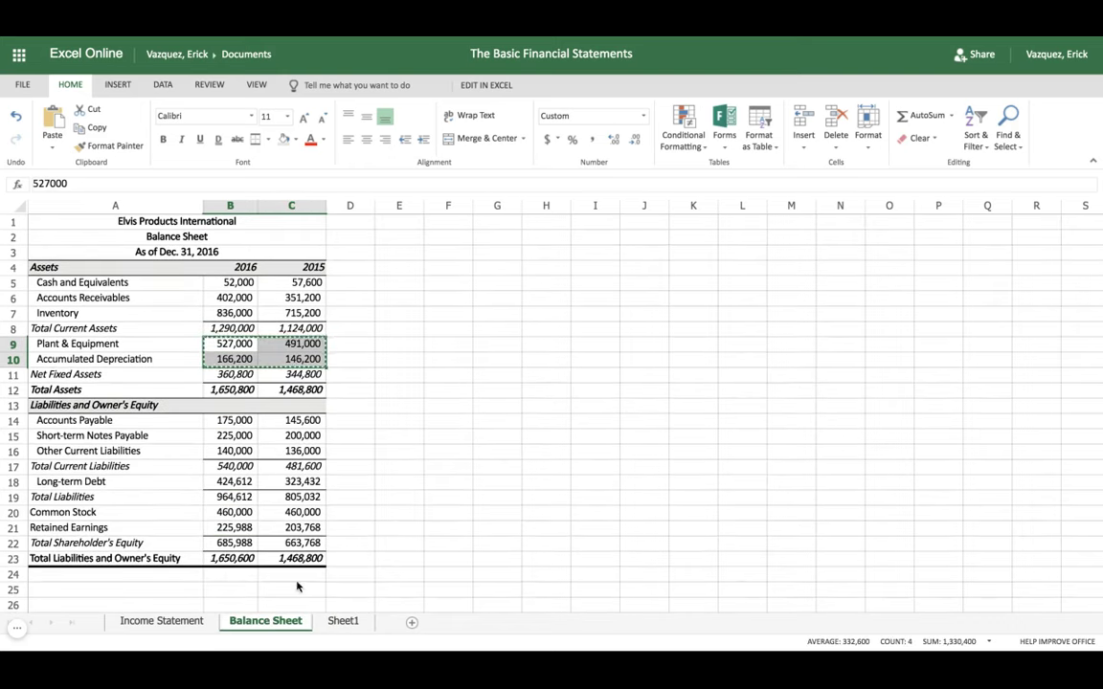
pyautogui.click(441, 423)
pyautogui.click(238, 375)
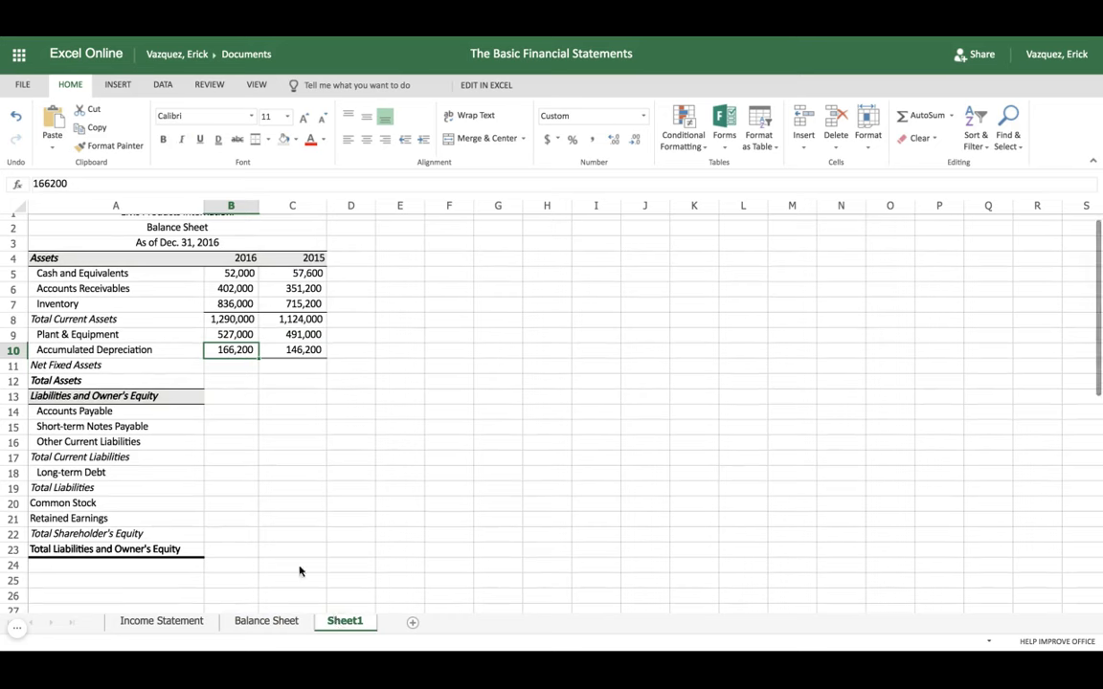
# Step: Calculate the 2016 net fixed assets in B11 of Sheet1 with =B9-B10 and fill the formula across to C11 for 2015
pyautogui.click(226, 369)
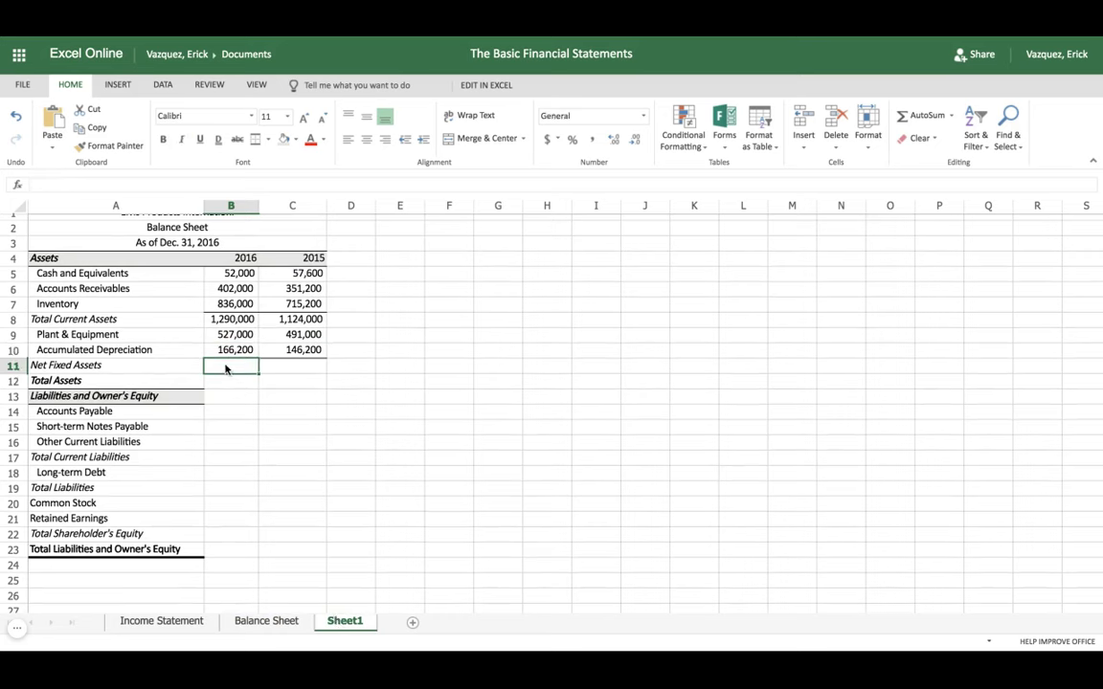
pyautogui.write('=')
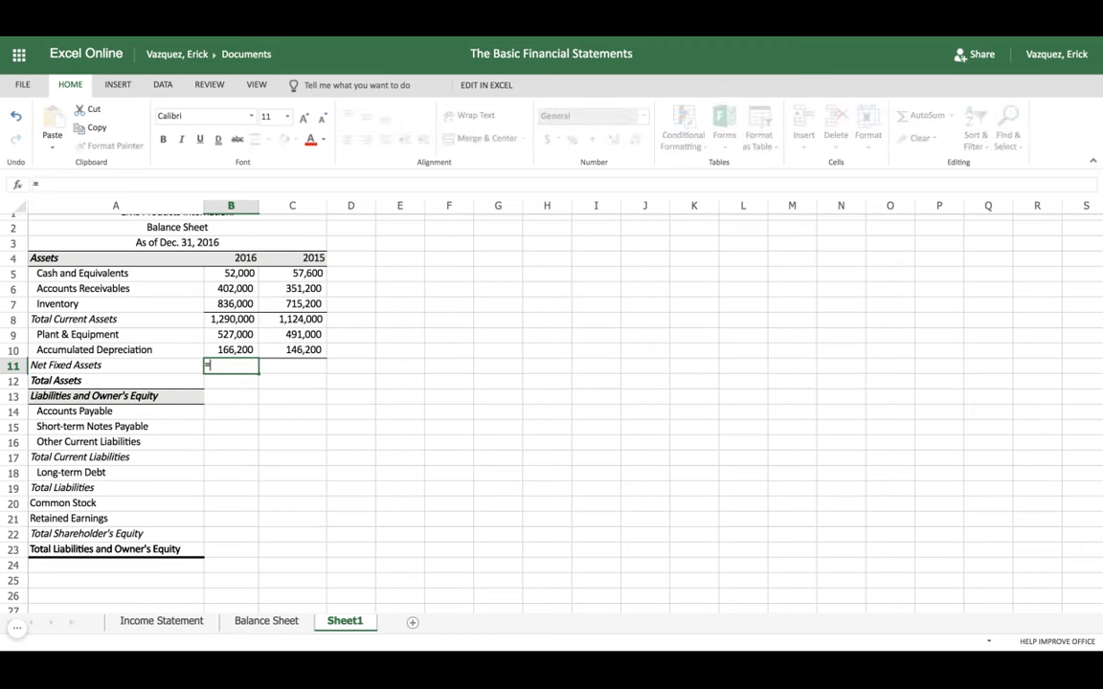
pyautogui.click(236, 338)
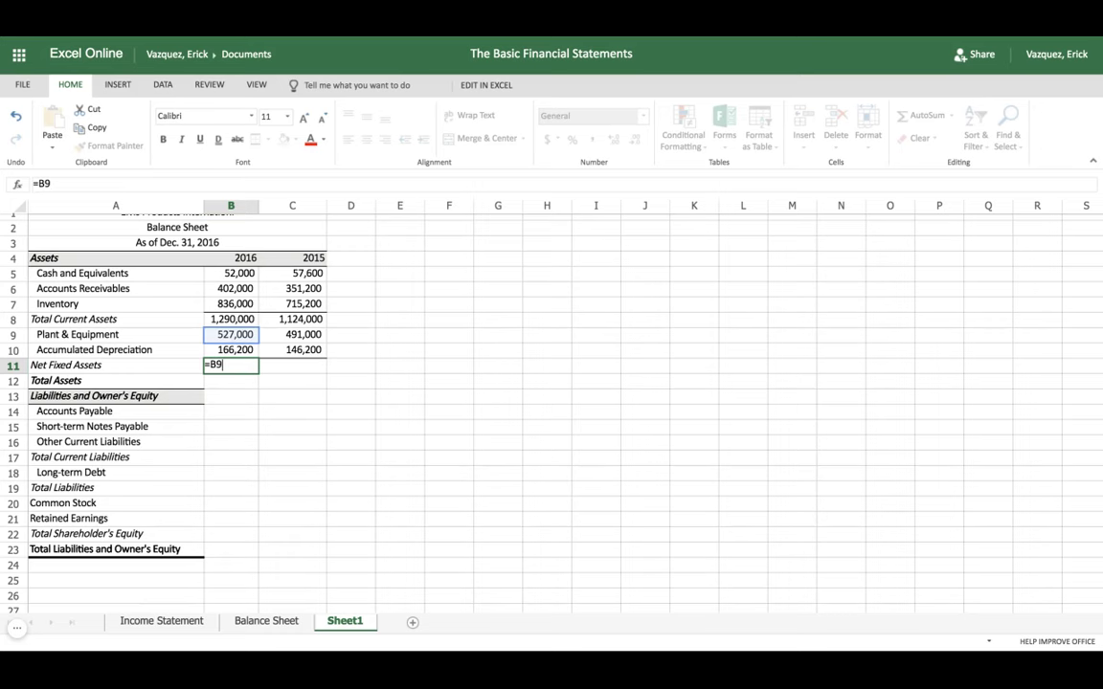
pyautogui.write('-')
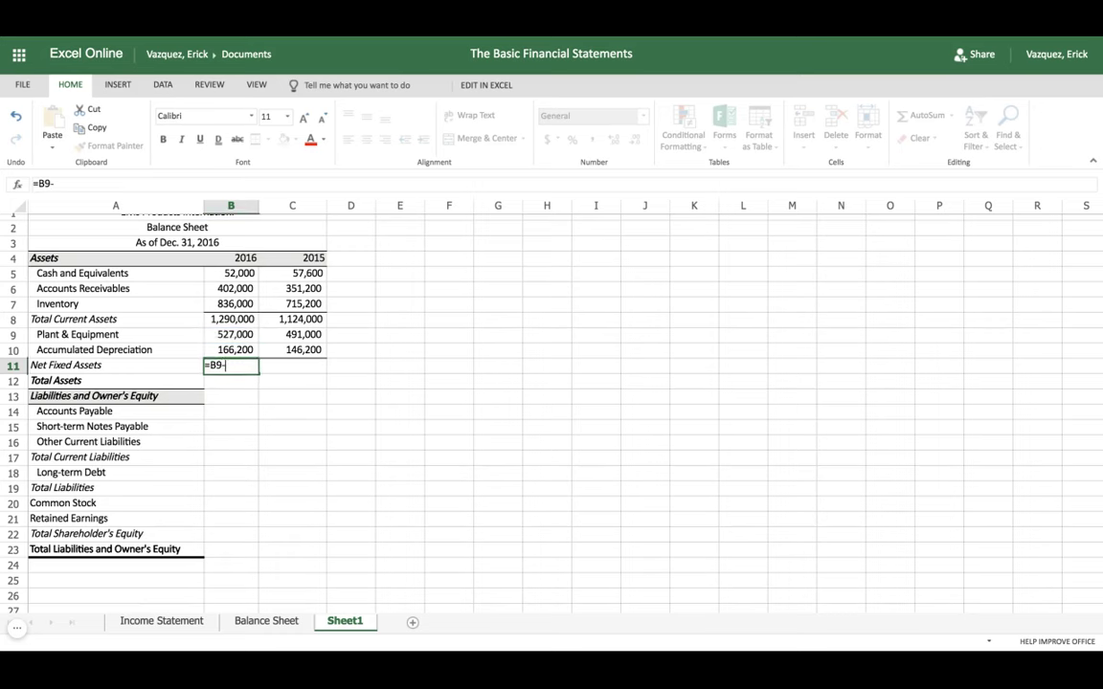
pyautogui.click(236, 352)
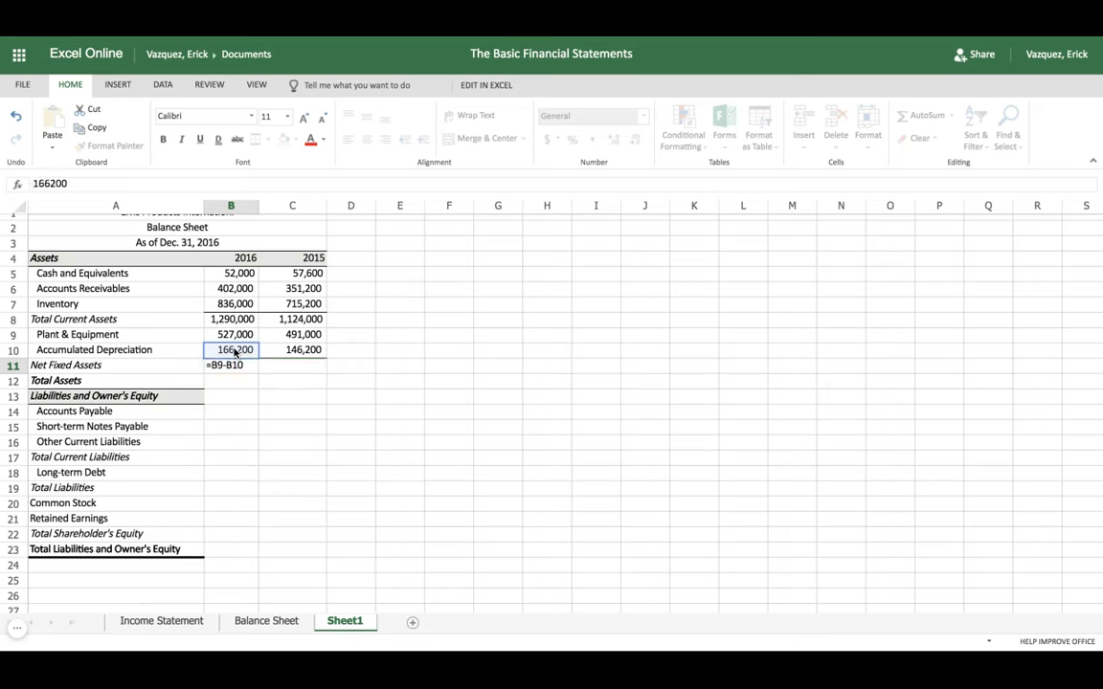
pyautogui.press('Tab')
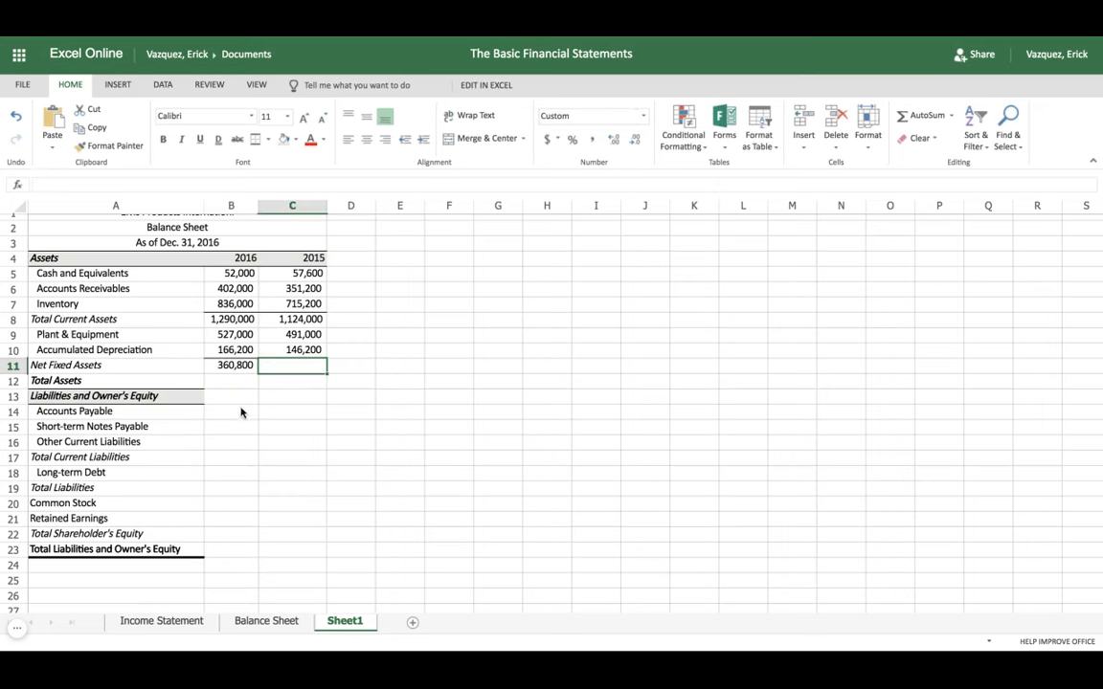
pyautogui.click(247, 367)
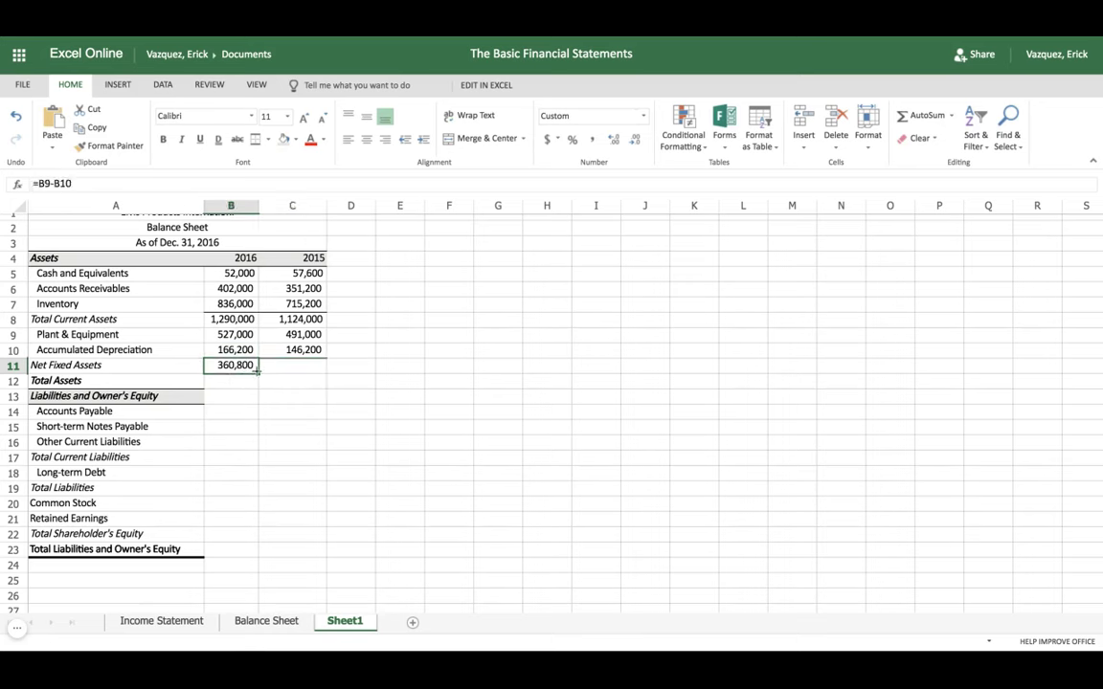
pyautogui.moveTo(256, 369); pyautogui.dragTo(287, 372)
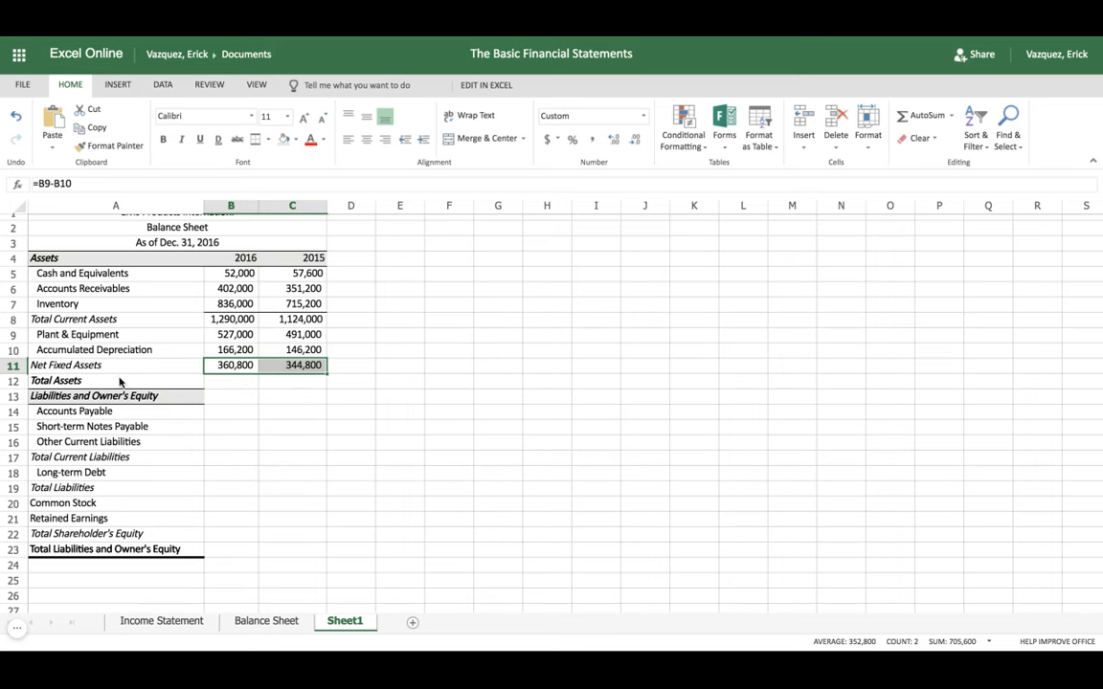
# Step: Calculate the 2016 total assets in B12 with =B8+B11 and fill the formula across to C12 for 2015
pyautogui.click(239, 387)
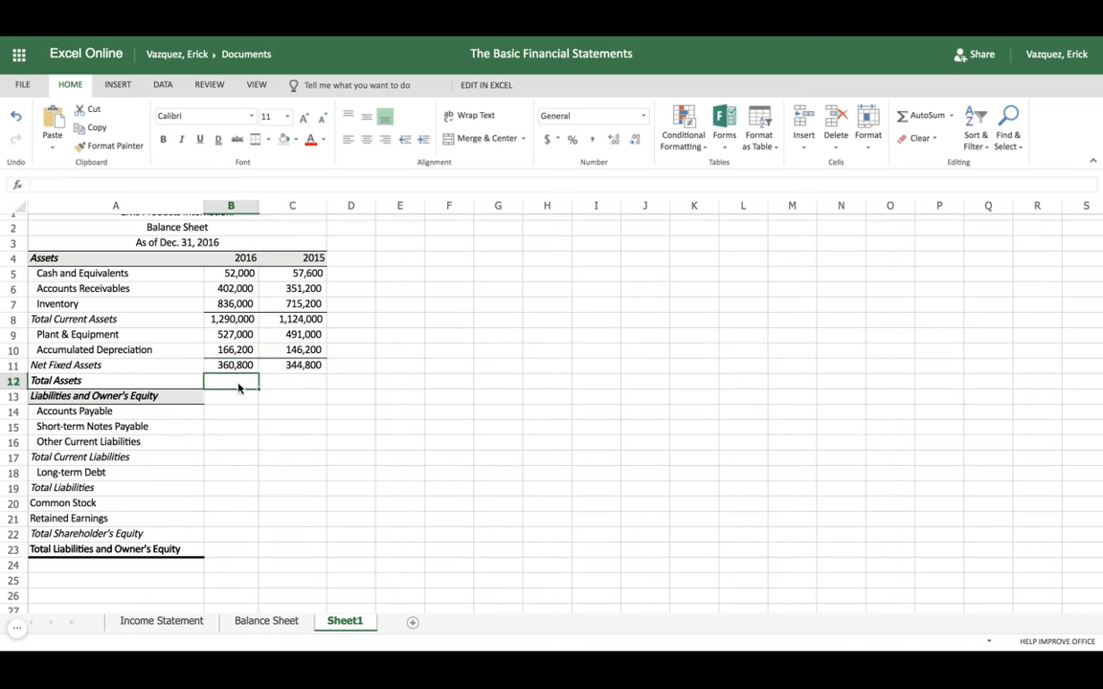
pyautogui.write('=')
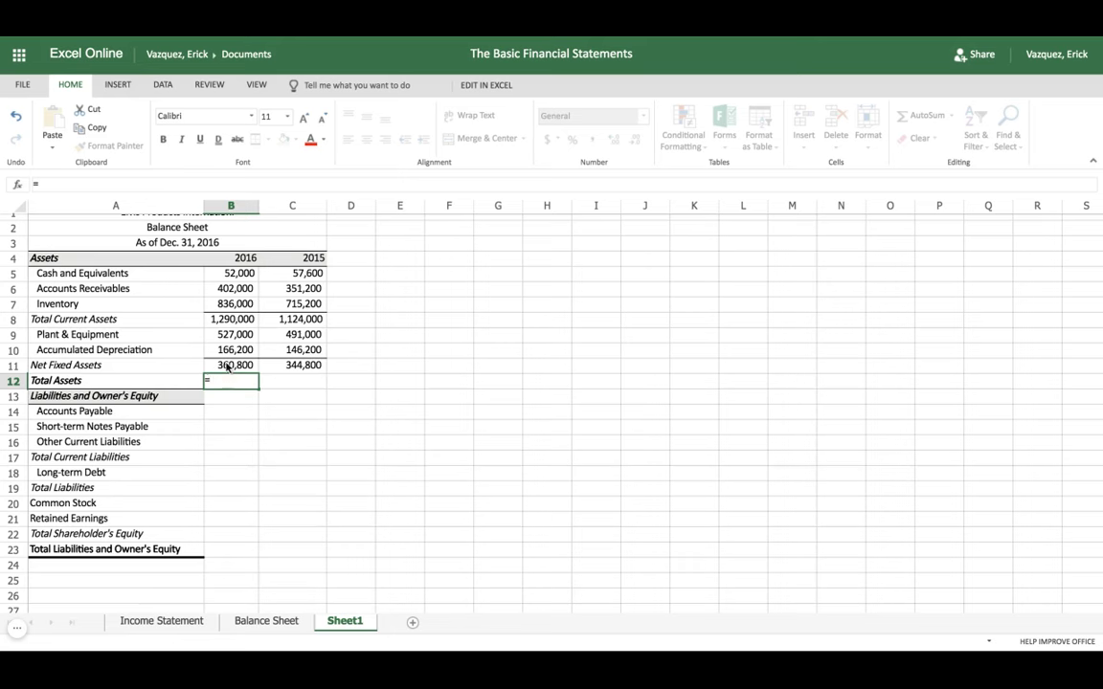
pyautogui.click(234, 323)
pyautogui.write('+')
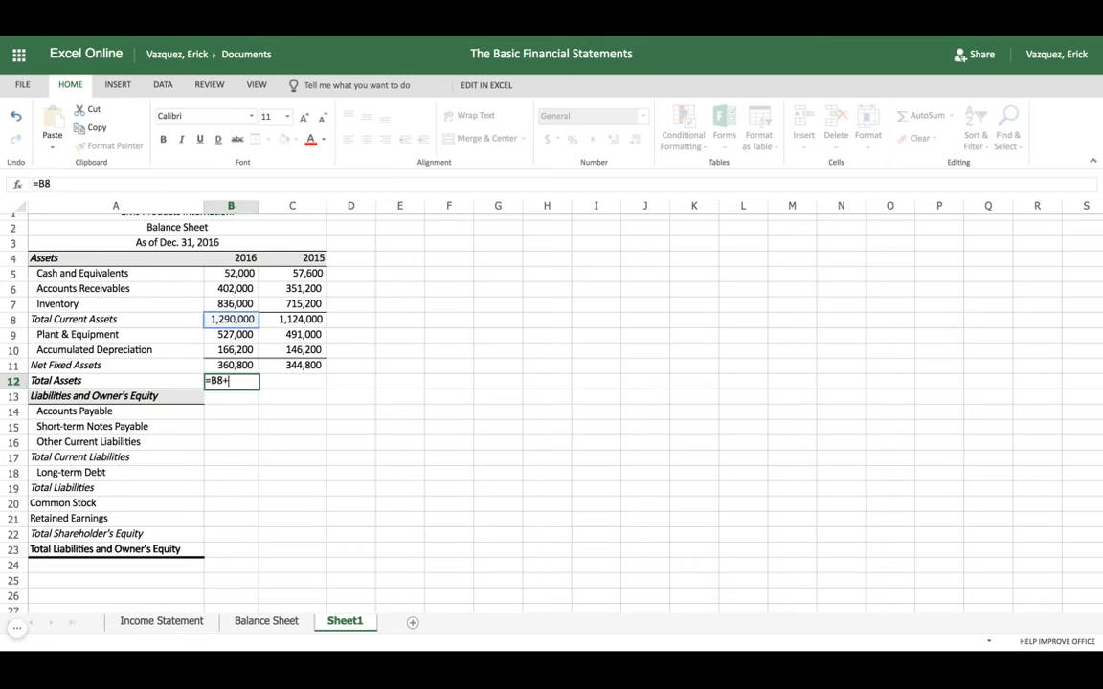
pyautogui.click(234, 367)
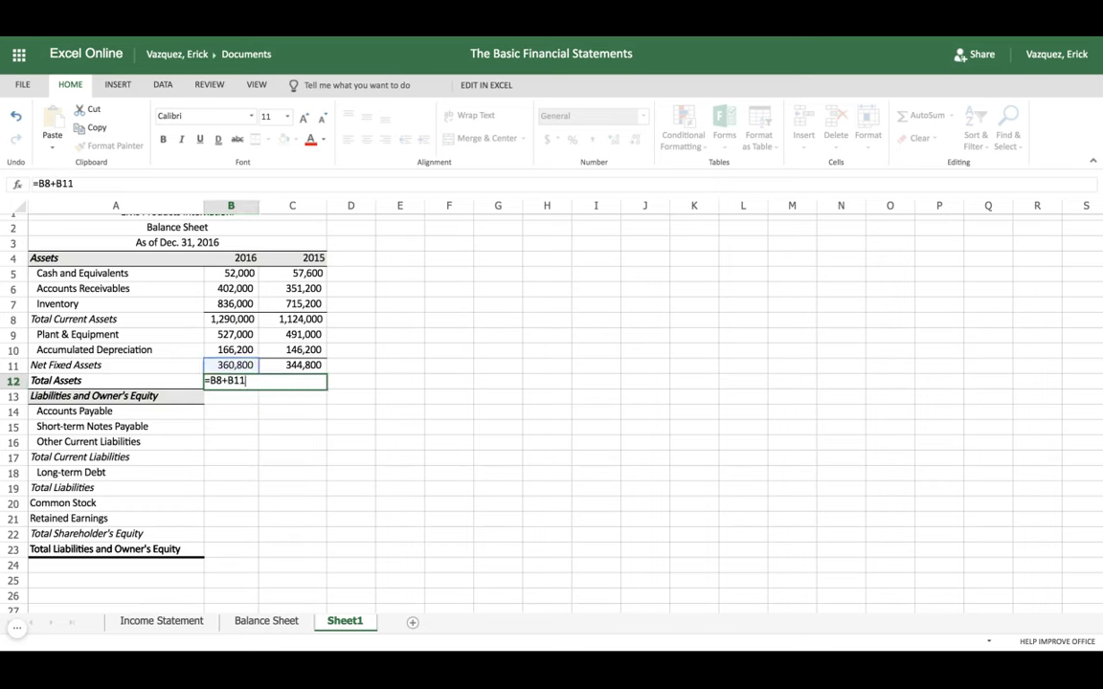
pyautogui.press('Tab')
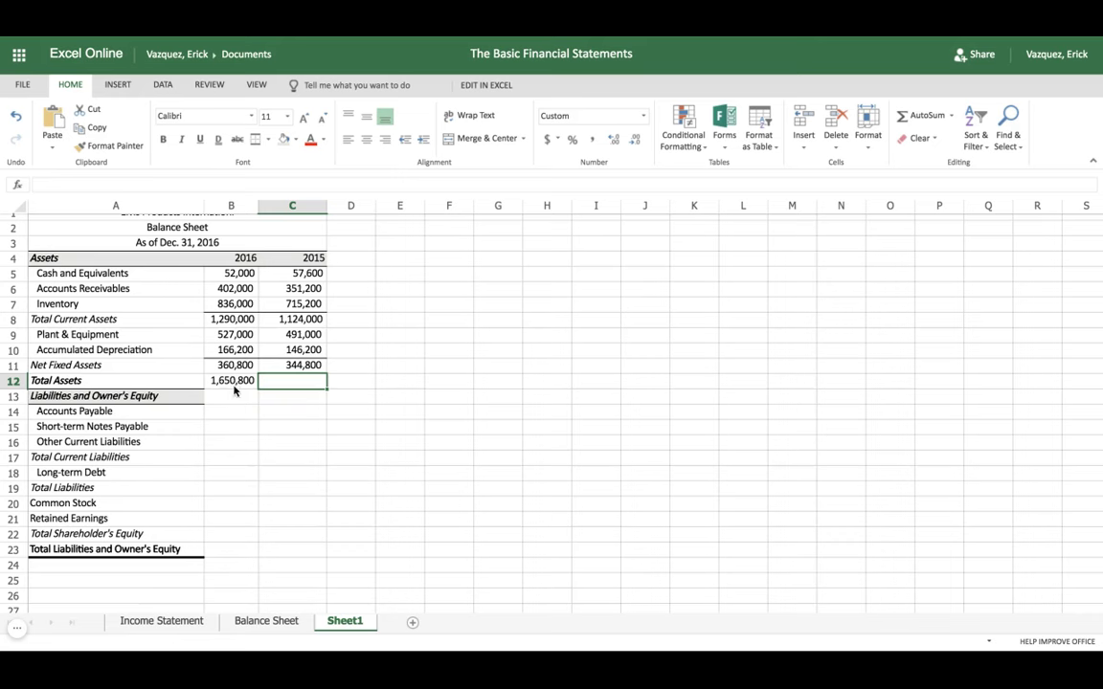
pyautogui.click(237, 383)
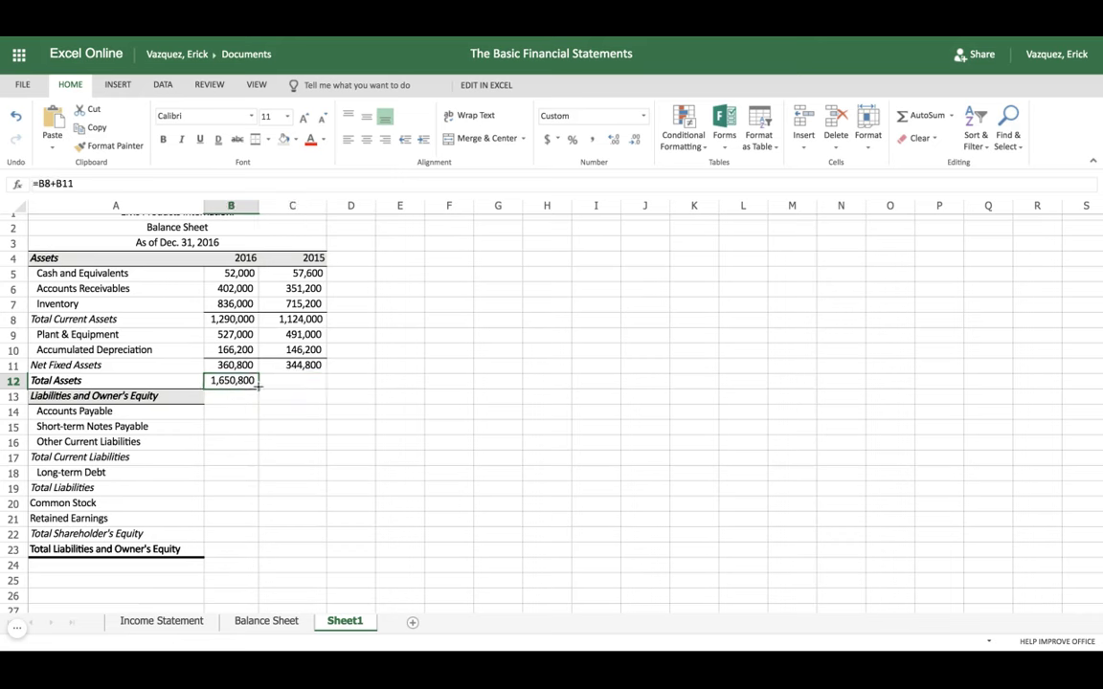
pyautogui.moveTo(258, 385); pyautogui.dragTo(299, 382)
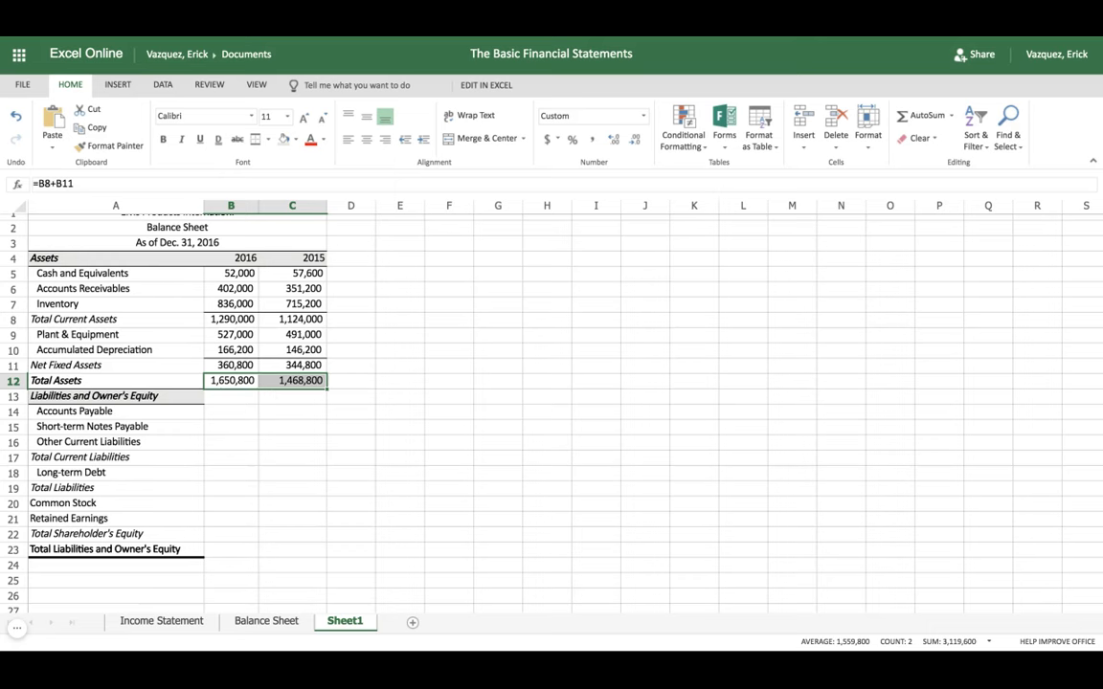
# Step: Copy the current liability amounts in B14:C16 of the Balance Sheet worksheet into Sheet1 starting at B14
pyautogui.click(261, 621)
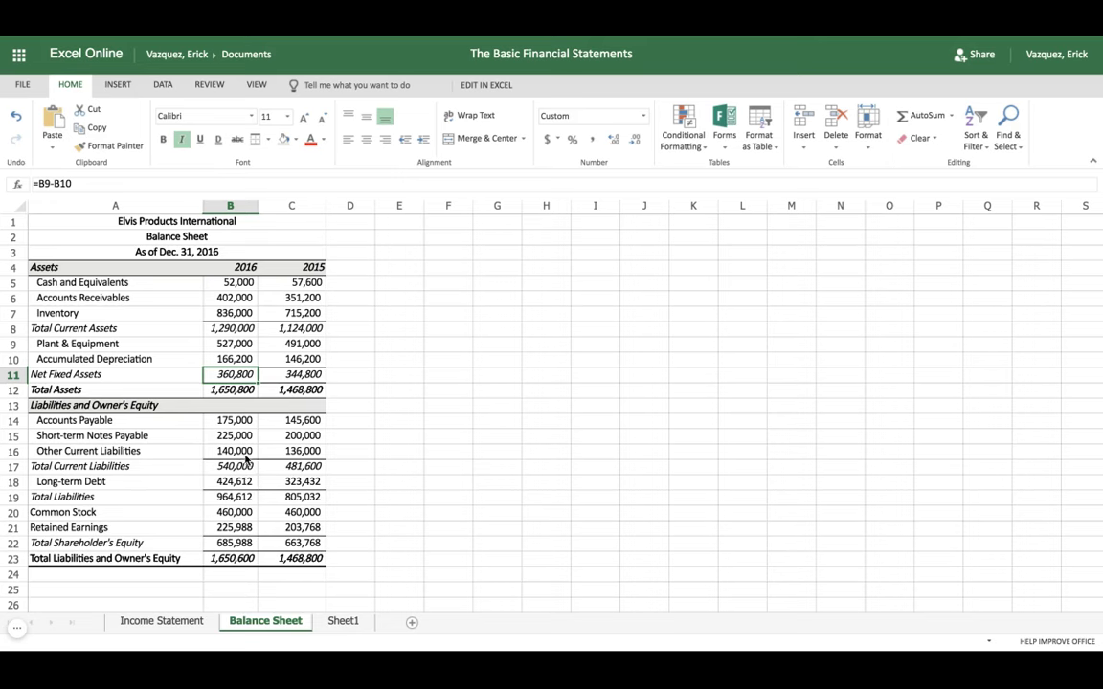
pyautogui.click(235, 424)
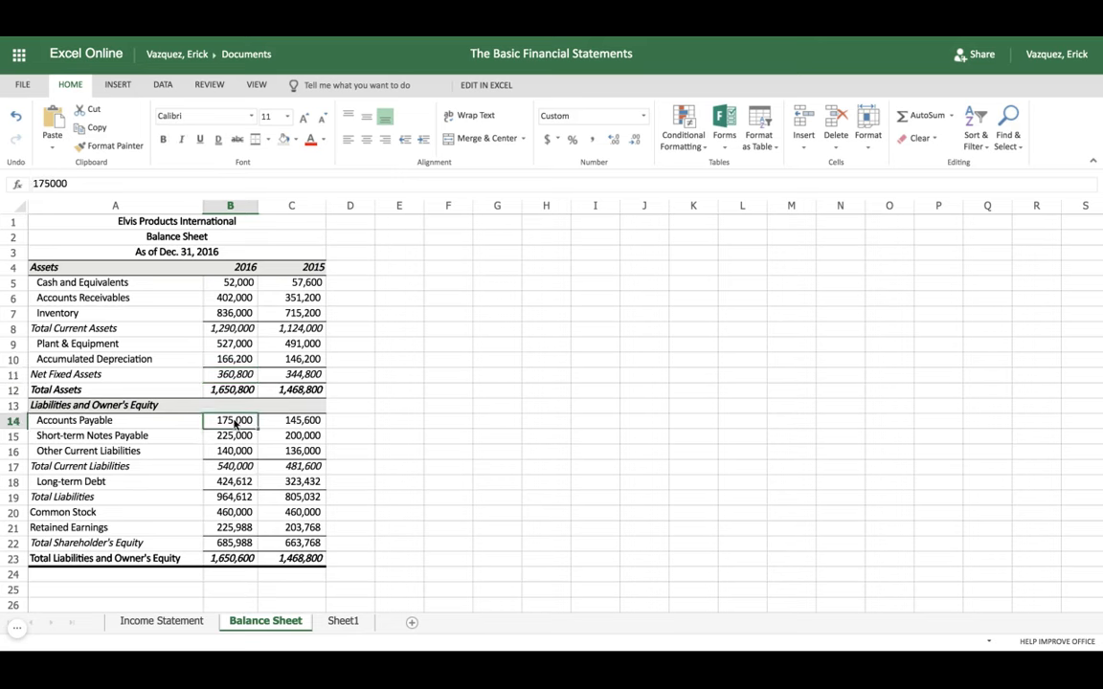
pyautogui.moveTo(236, 424); pyautogui.dragTo(292, 451)
pyautogui.hotkey('ctrl', 'c')
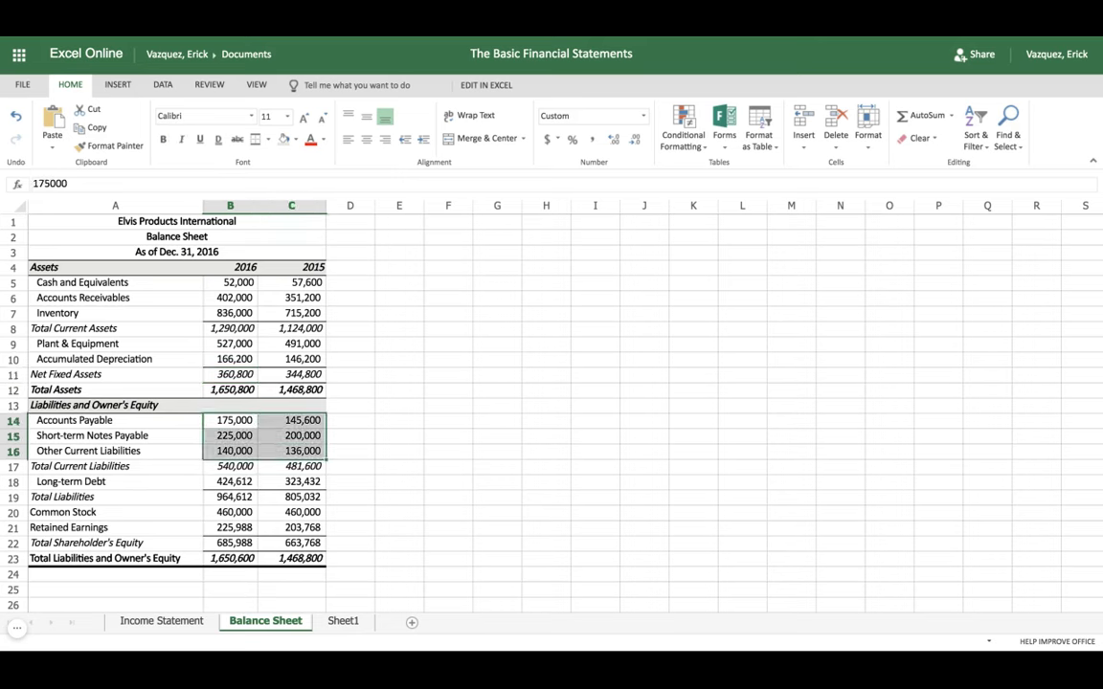
pyautogui.click(344, 621)
pyautogui.click(217, 415)
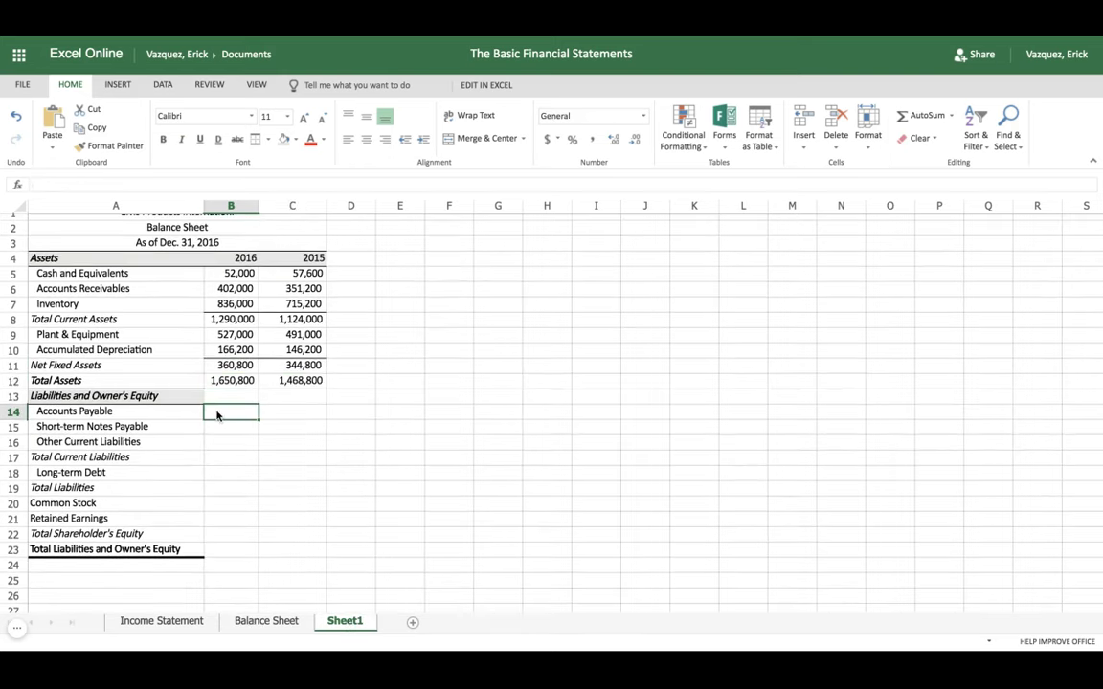
pyautogui.hotkey('ctrl', 'v')
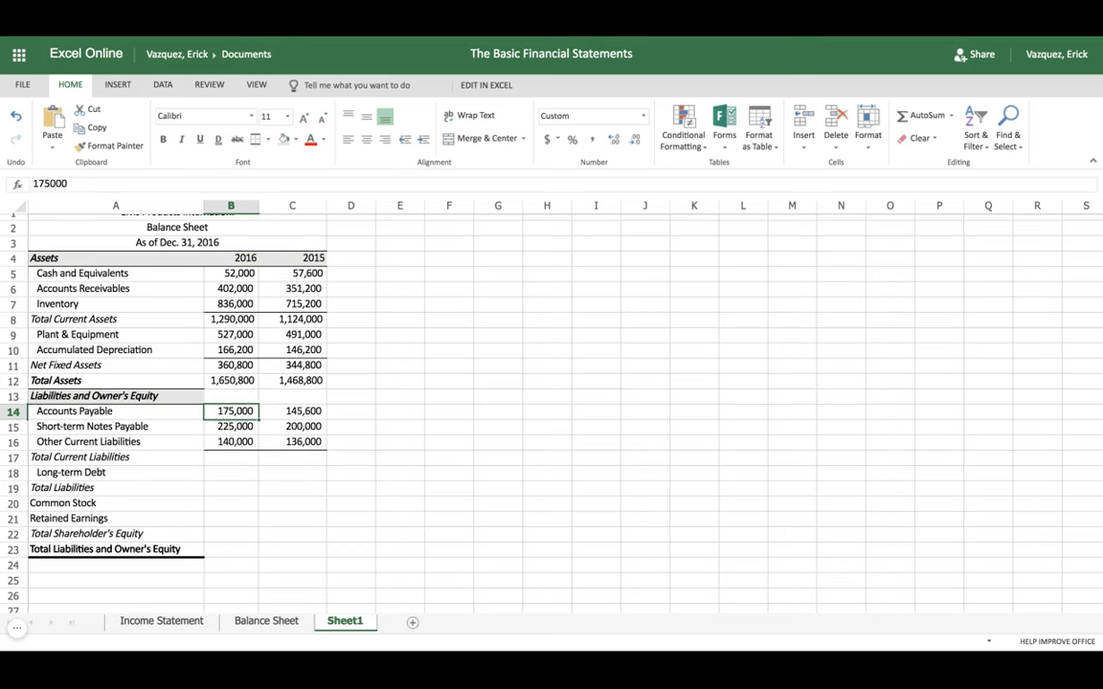
# Step: Total the 2016 current liabilities in B17 with =SUM(B14:B16) and fill the formula across to C17 for 2015
pyautogui.click(220, 461)
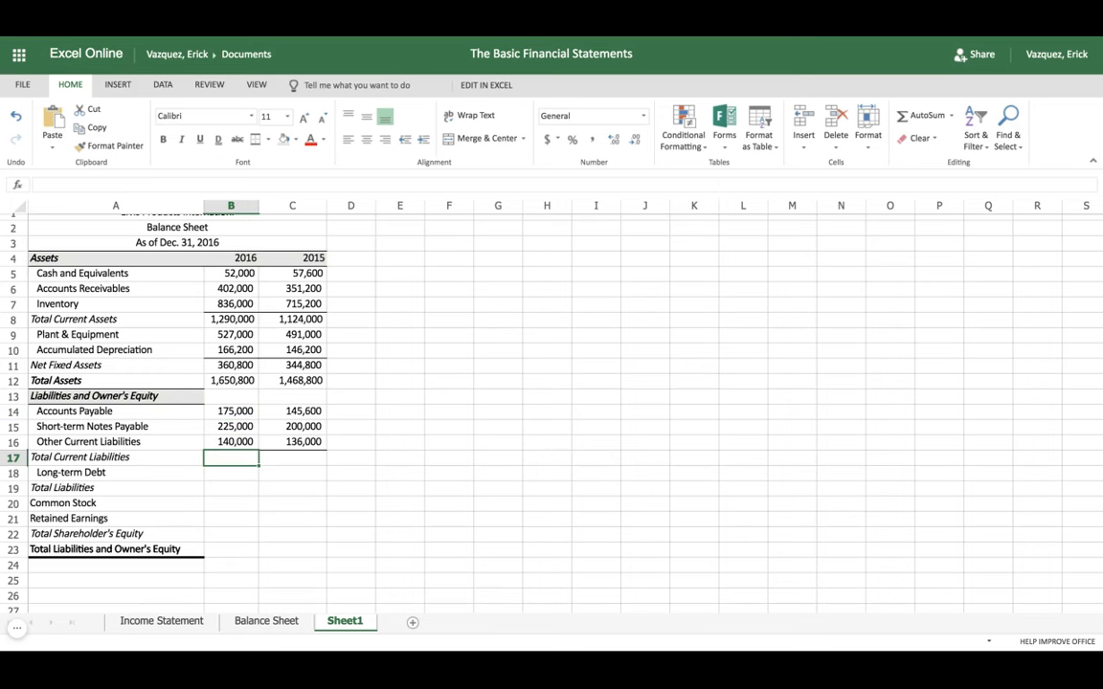
pyautogui.write('=')
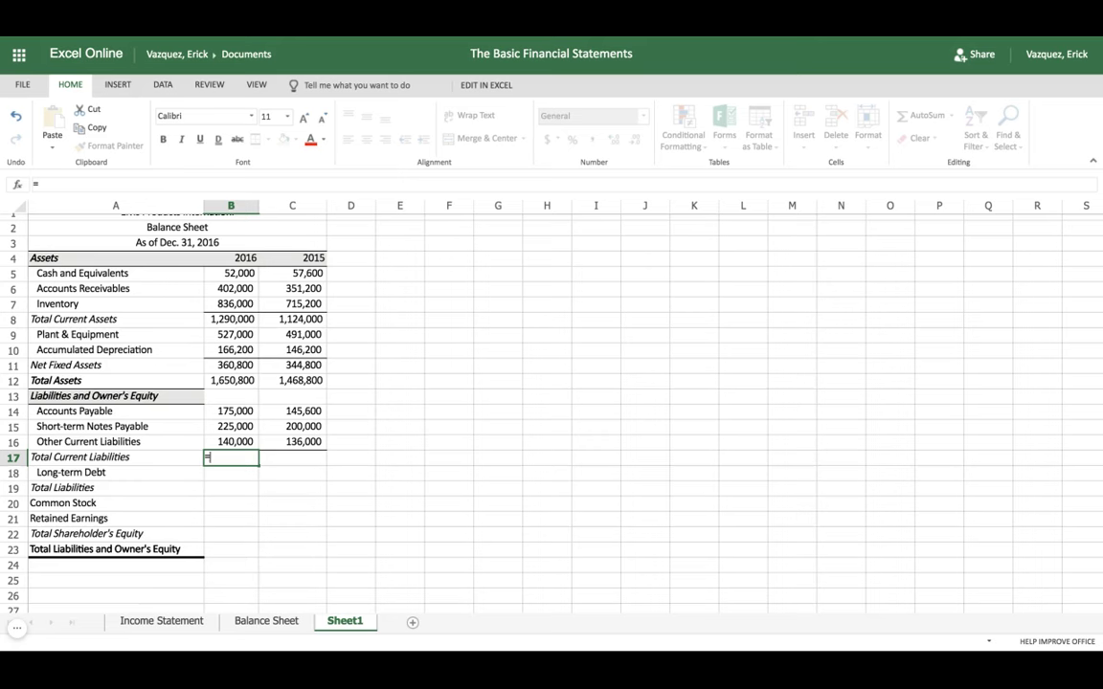
pyautogui.write('SUM(')
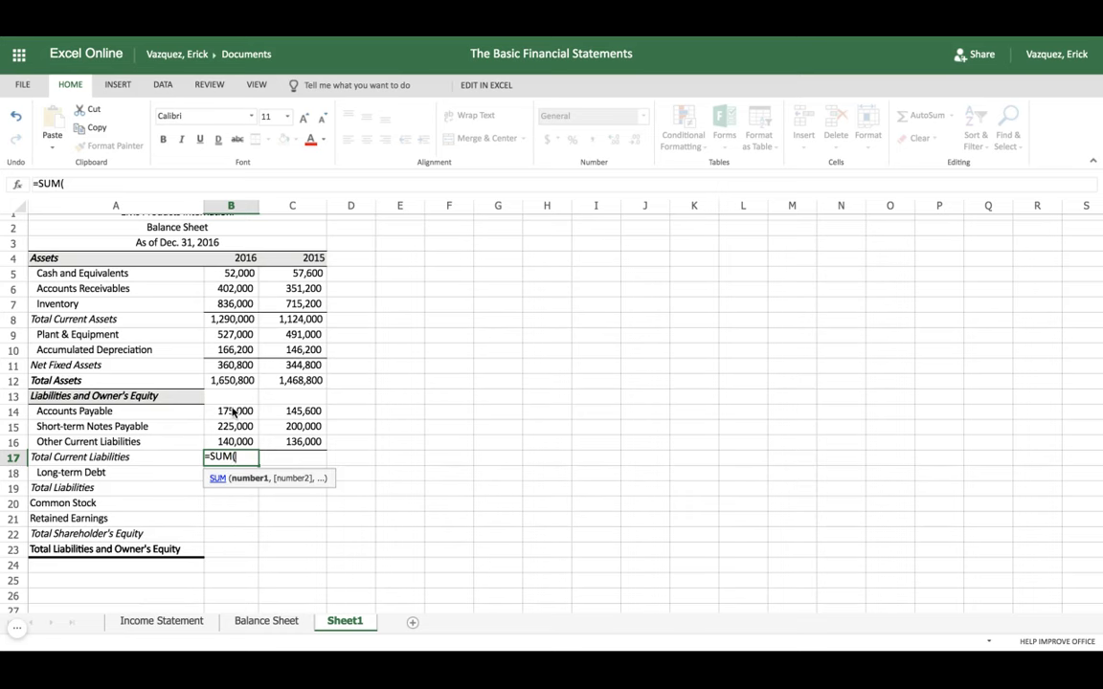
pyautogui.moveTo(232, 413); pyautogui.dragTo(234, 441)
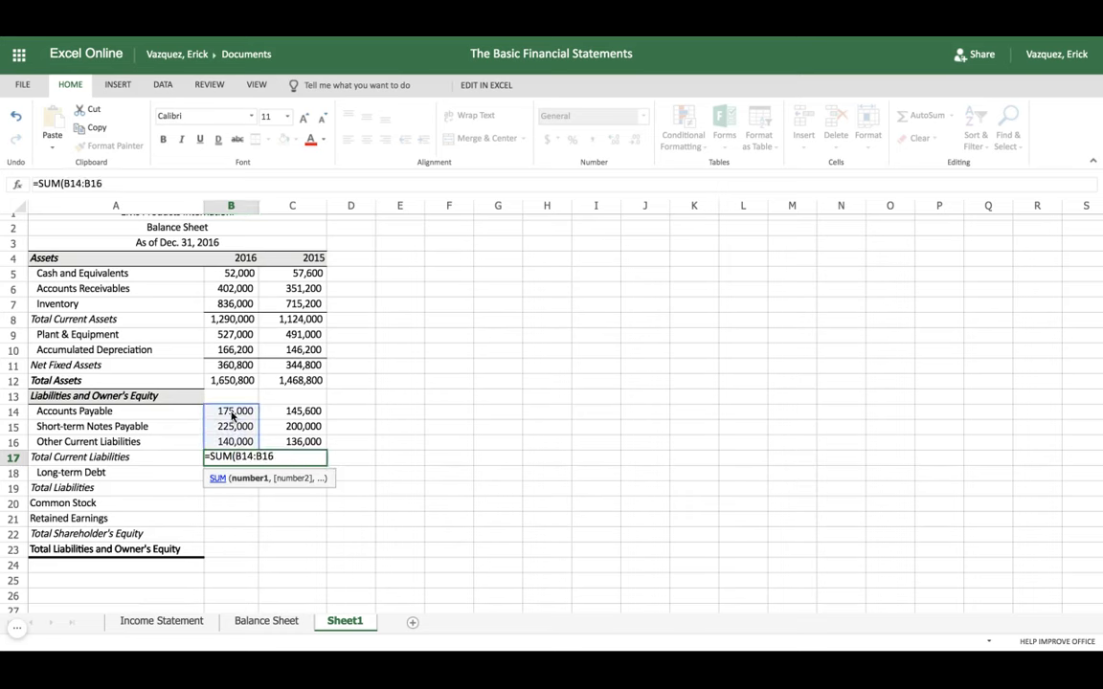
pyautogui.write(')')
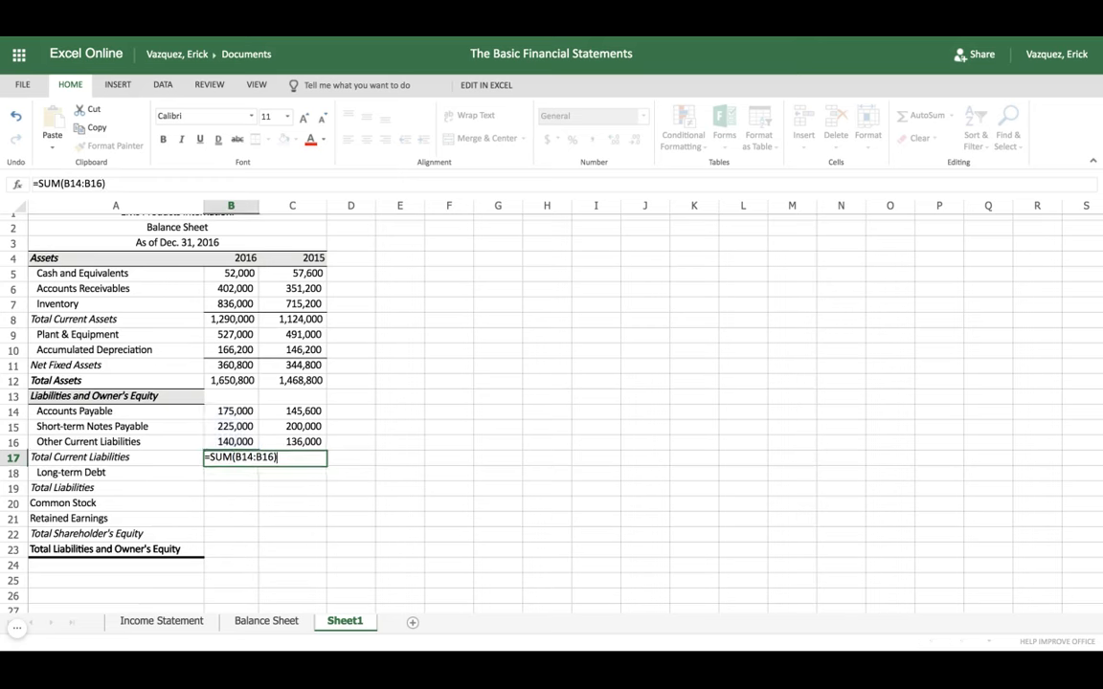
pyautogui.press('Tab')
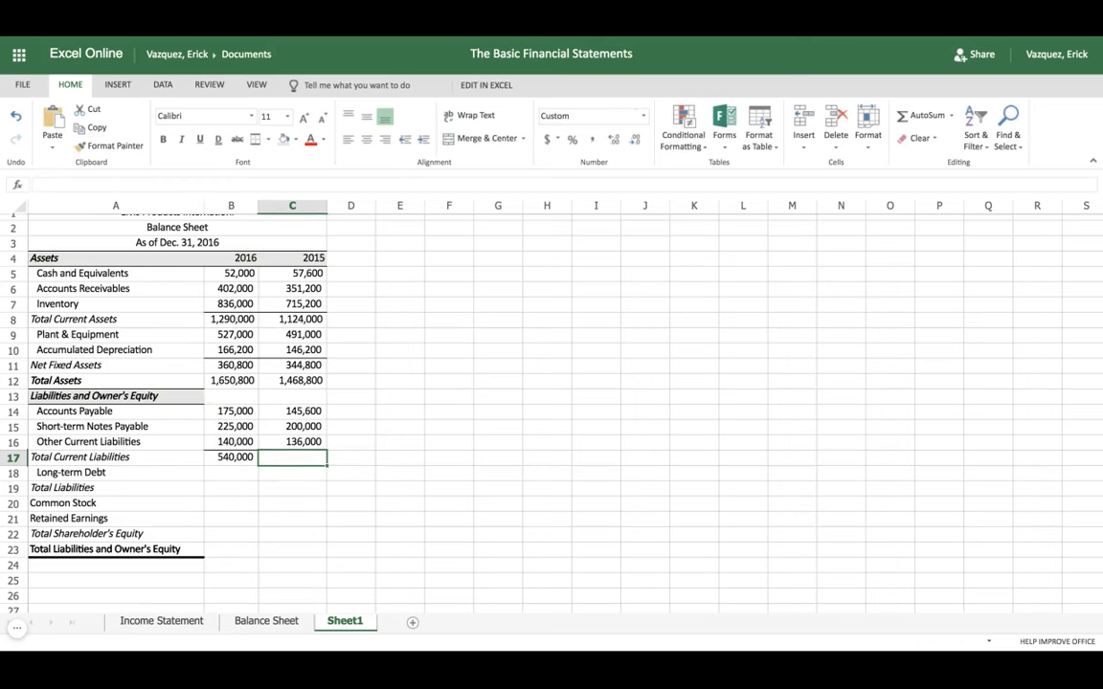
pyautogui.click(246, 458)
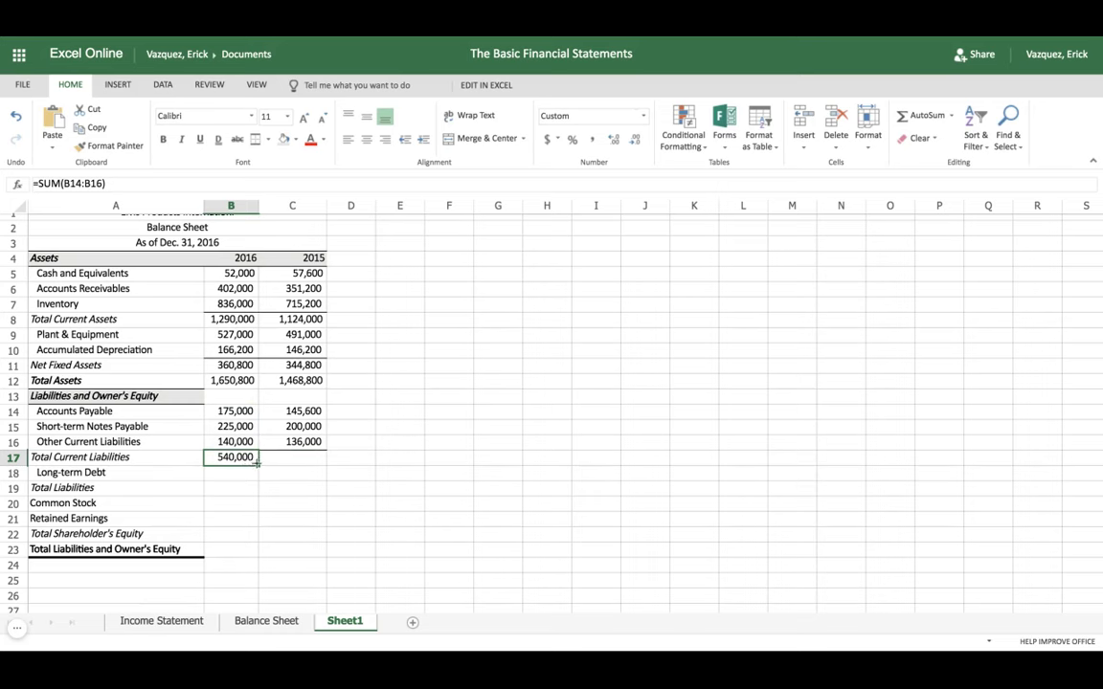
pyautogui.moveTo(259, 463); pyautogui.dragTo(320, 461)
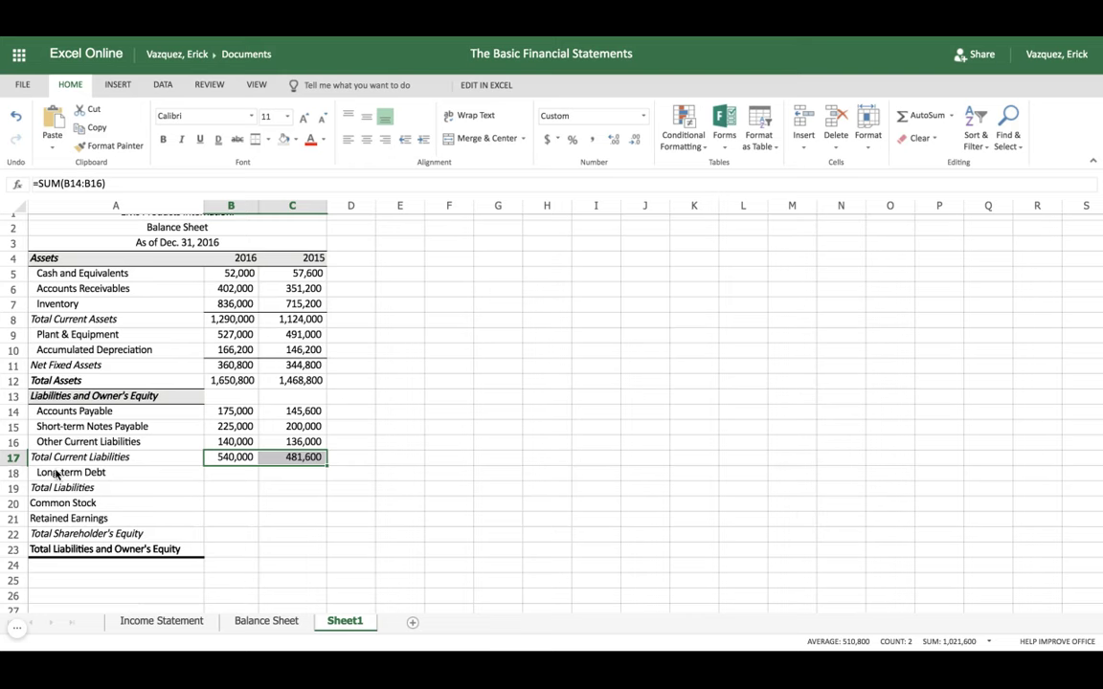
# Step: Copy the long-term debt amounts in B18:C18 of the Balance Sheet worksheet into Sheet1 starting at B18
pyautogui.click(252, 624)
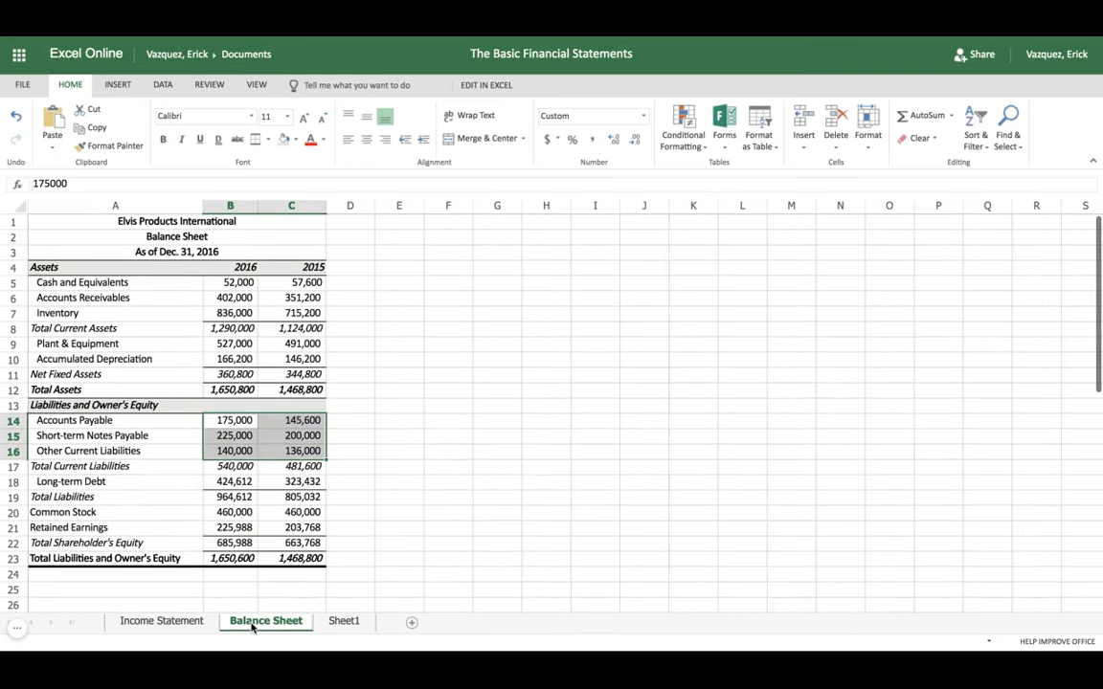
pyautogui.click(229, 481)
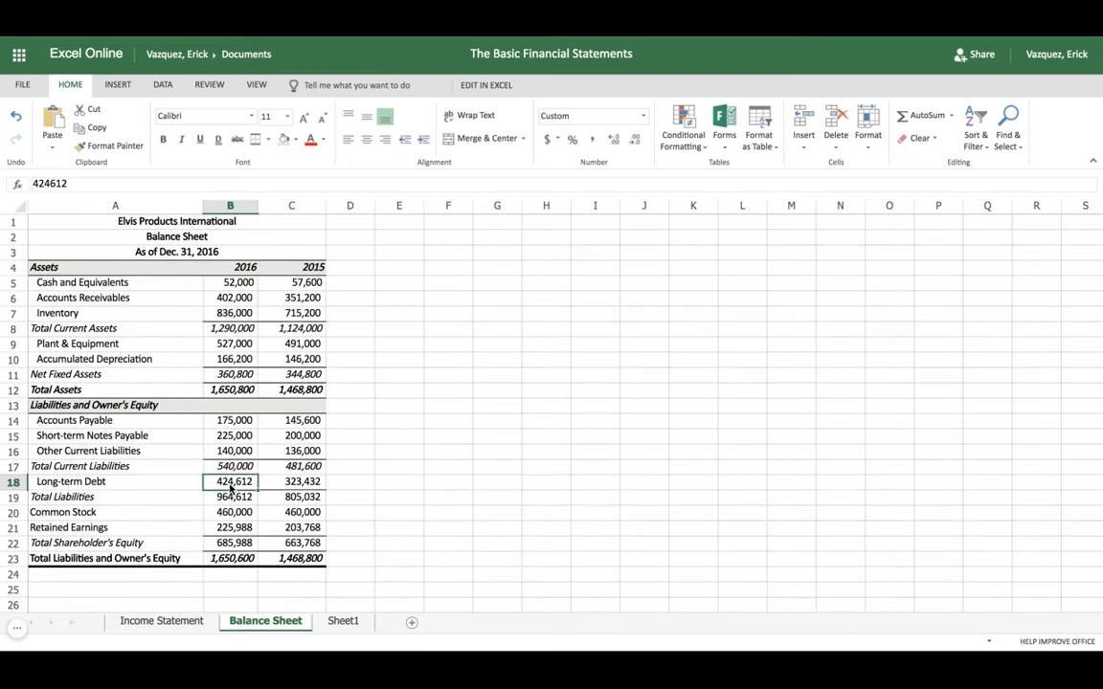
pyautogui.hotkey('shift', 'Right')
pyautogui.hotkey('ctrl', 'c')
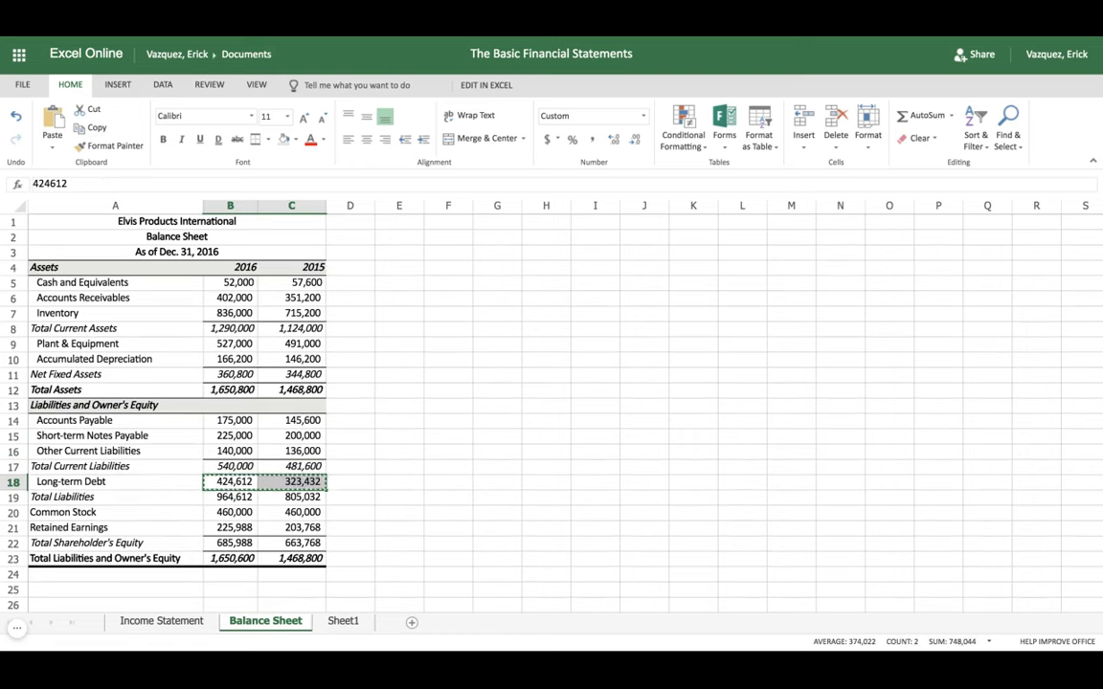
pyautogui.click(340, 620)
pyautogui.click(216, 478)
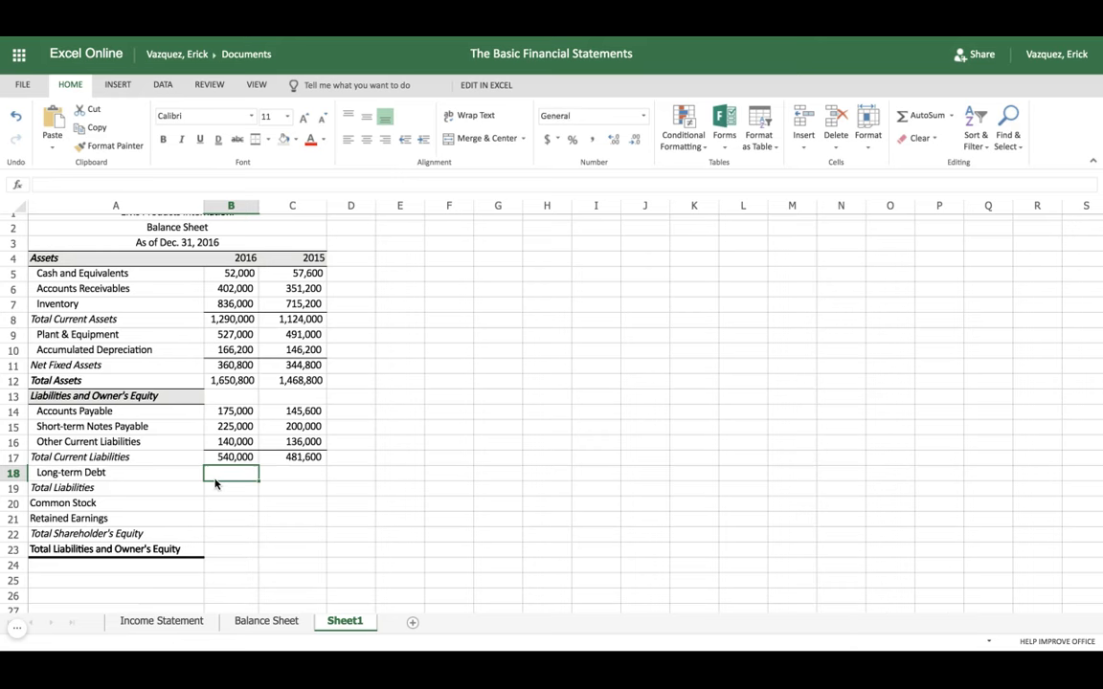
pyautogui.hotkey('ctrl', 'v')
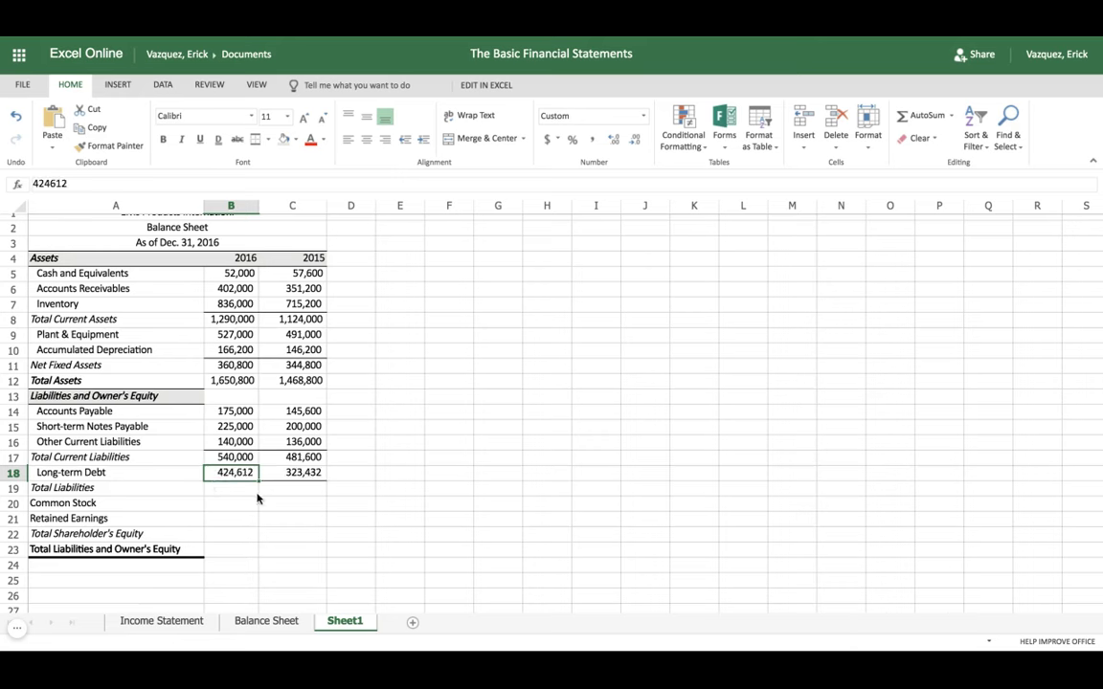
# Step: Calculate the 2016 total liabilities in B19 with =B17+B18 and fill the formula across to C19 for 2015
pyautogui.click(230, 491)
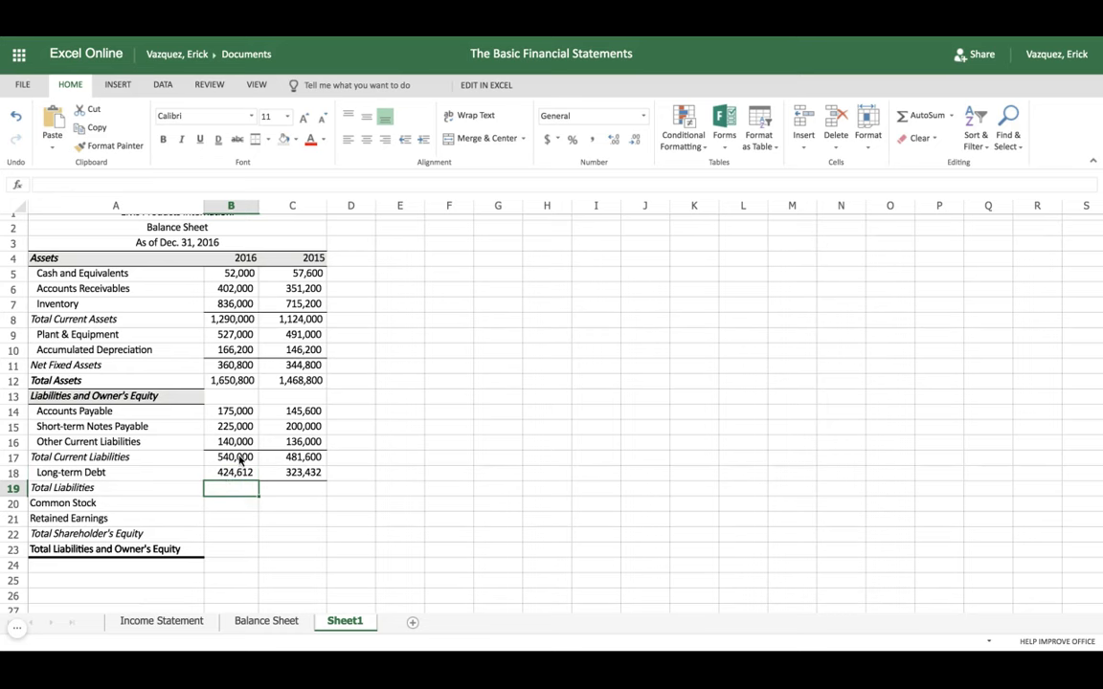
pyautogui.write('=')
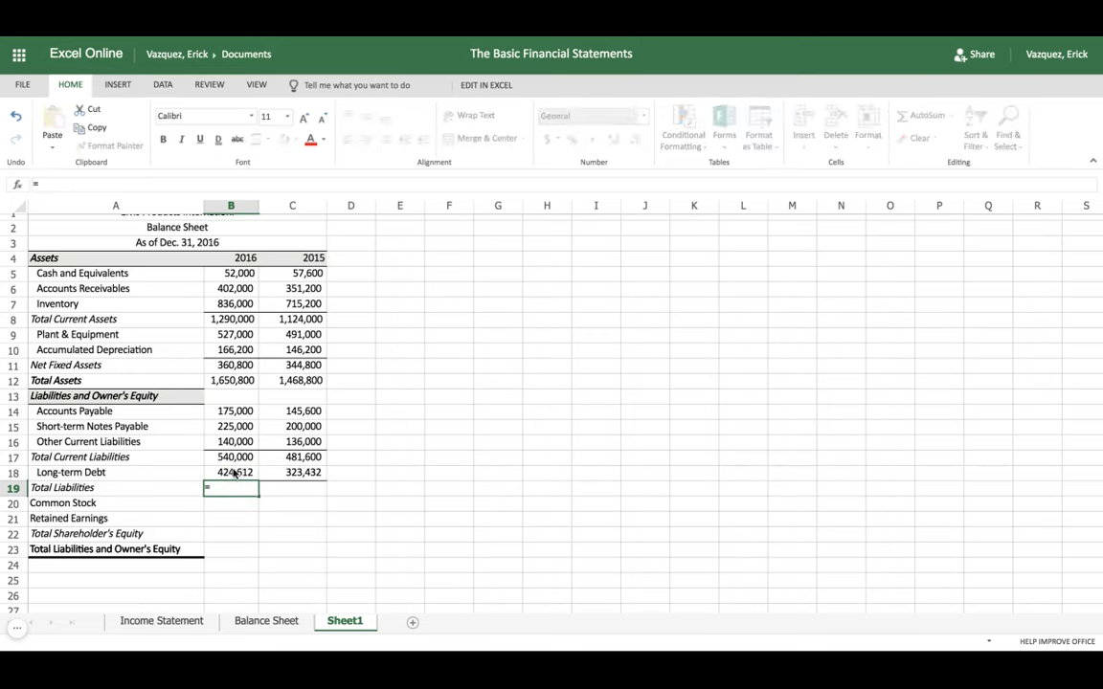
pyautogui.click(237, 460)
pyautogui.write('+')
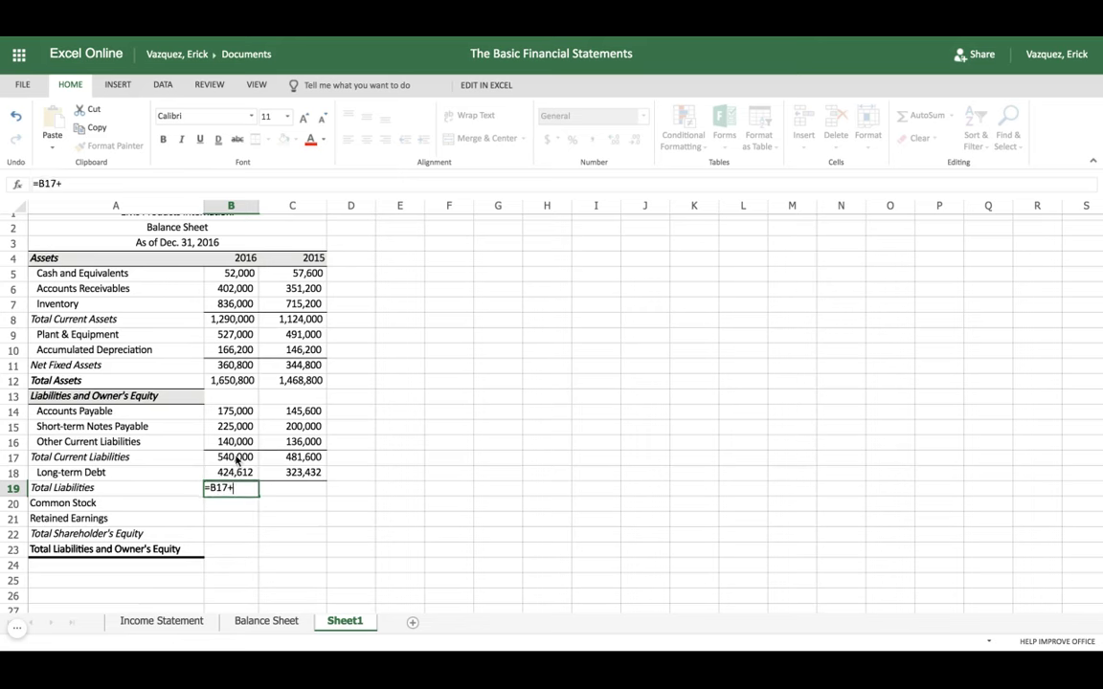
pyautogui.click(237, 471)
pyautogui.press('Tab')
pyautogui.click(244, 491)
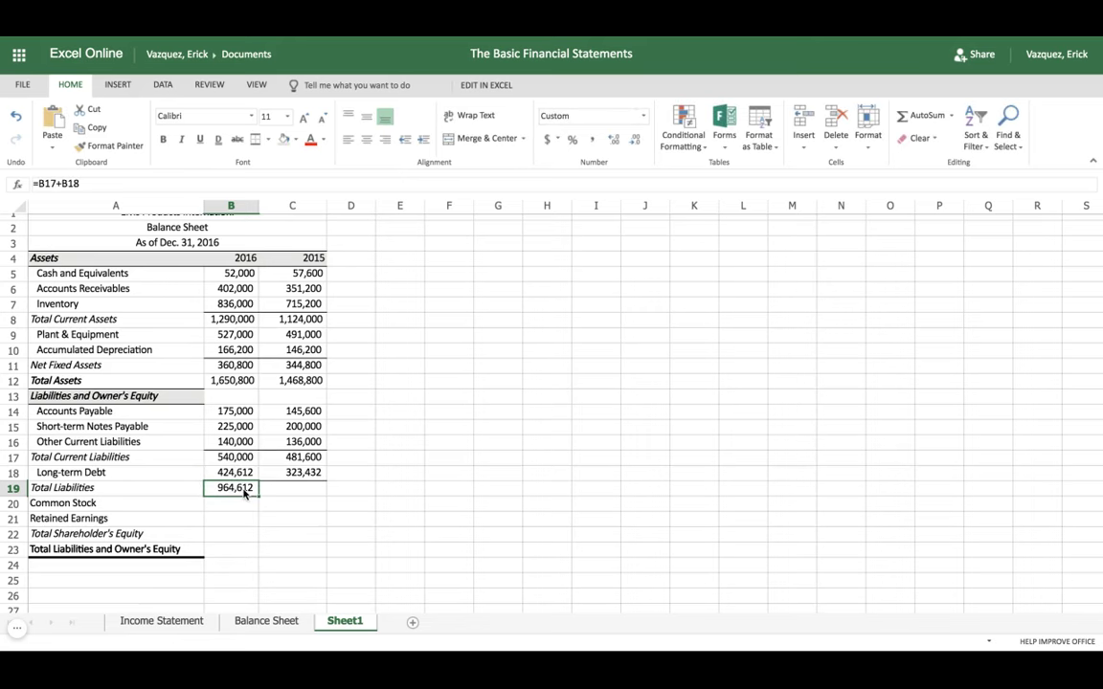
pyautogui.moveTo(257, 495); pyautogui.dragTo(306, 490)
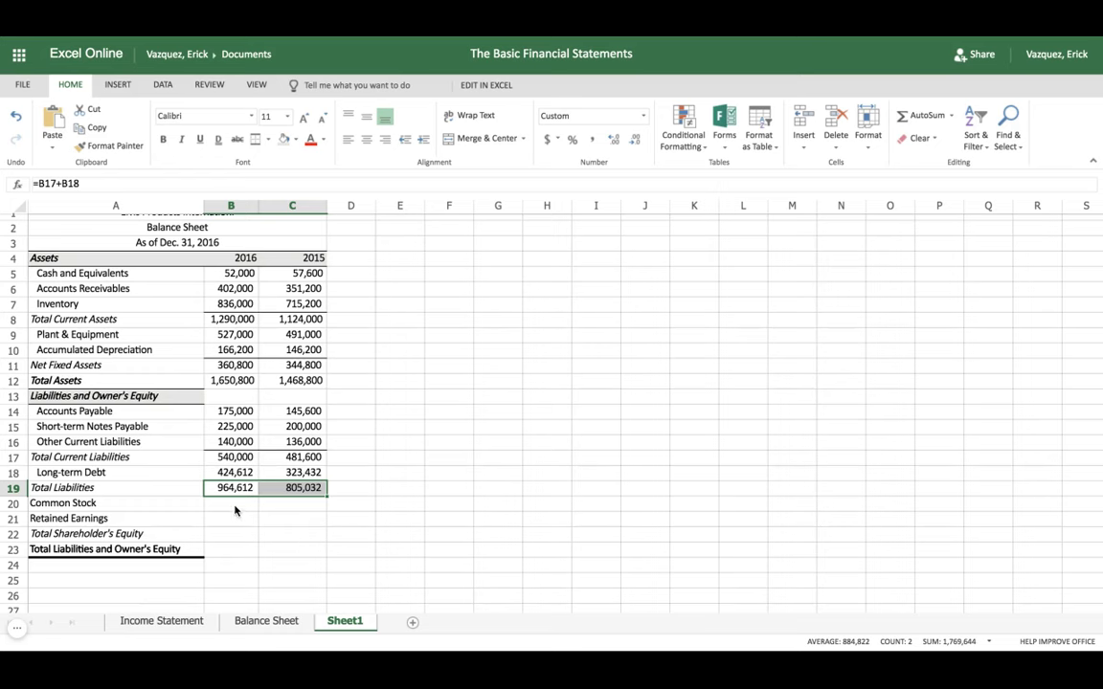
# Step: Copy the common stock amounts in B20:C20 of the Balance Sheet worksheet into Sheet1 starting at B20
pyautogui.click(268, 622)
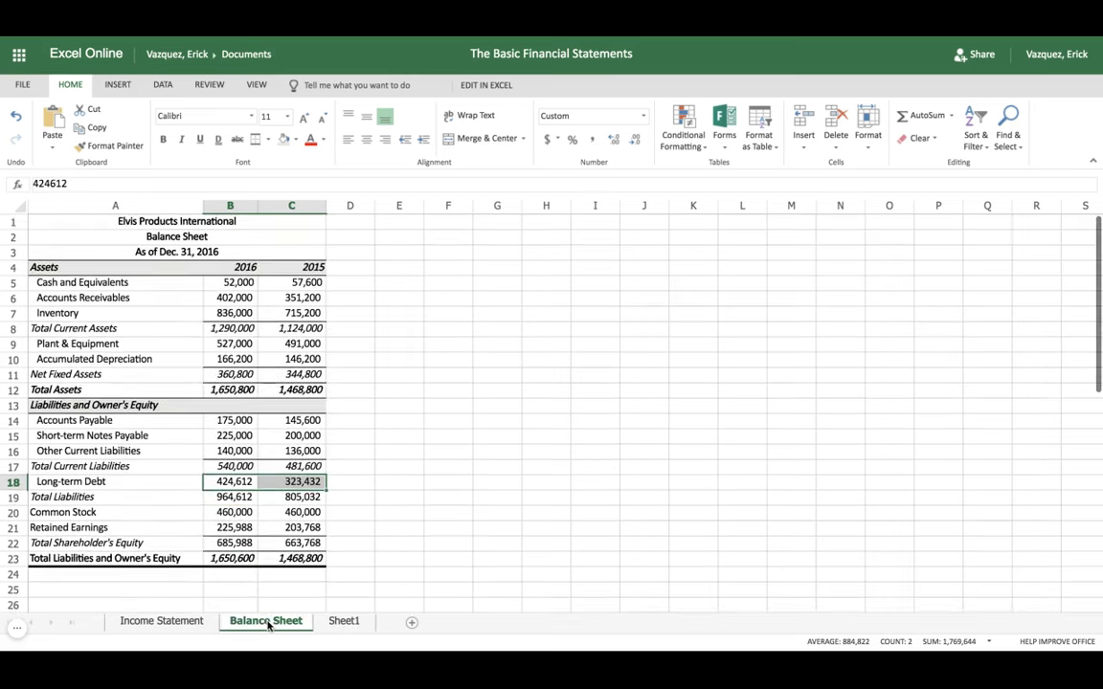
pyautogui.click(237, 513)
pyautogui.hotkey('shift', 'Right')
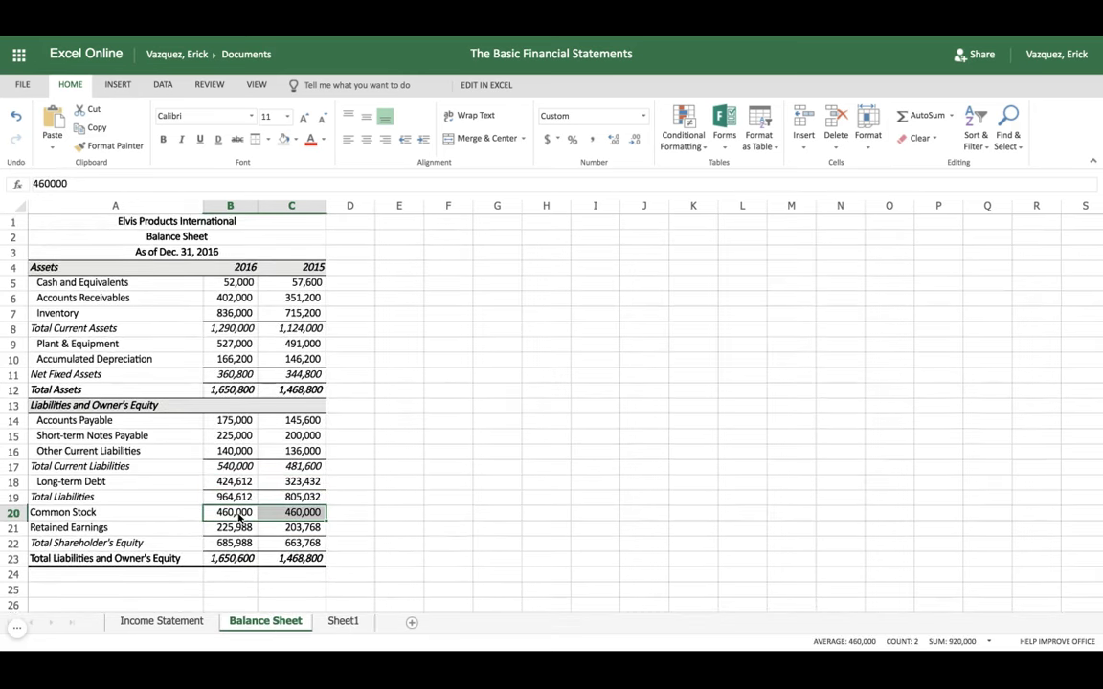
pyautogui.hotkey('ctrl', 'pagedown')
pyautogui.click(245, 505)
pyautogui.hotkey('ctrl', 'v')
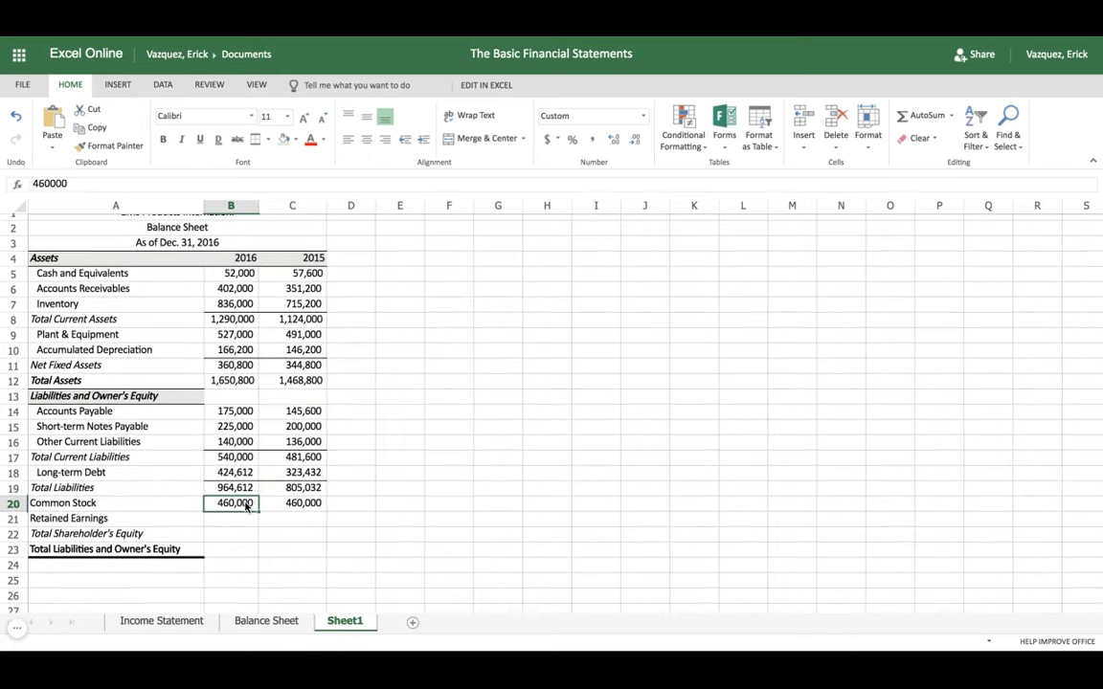
# Step: Copy the retained earnings amounts in B21:C21 of the Balance Sheet worksheet into Sheet1 starting at B21
pyautogui.click(241, 621)
pyautogui.click(224, 527)
pyautogui.hotkey('shift', 'Right')
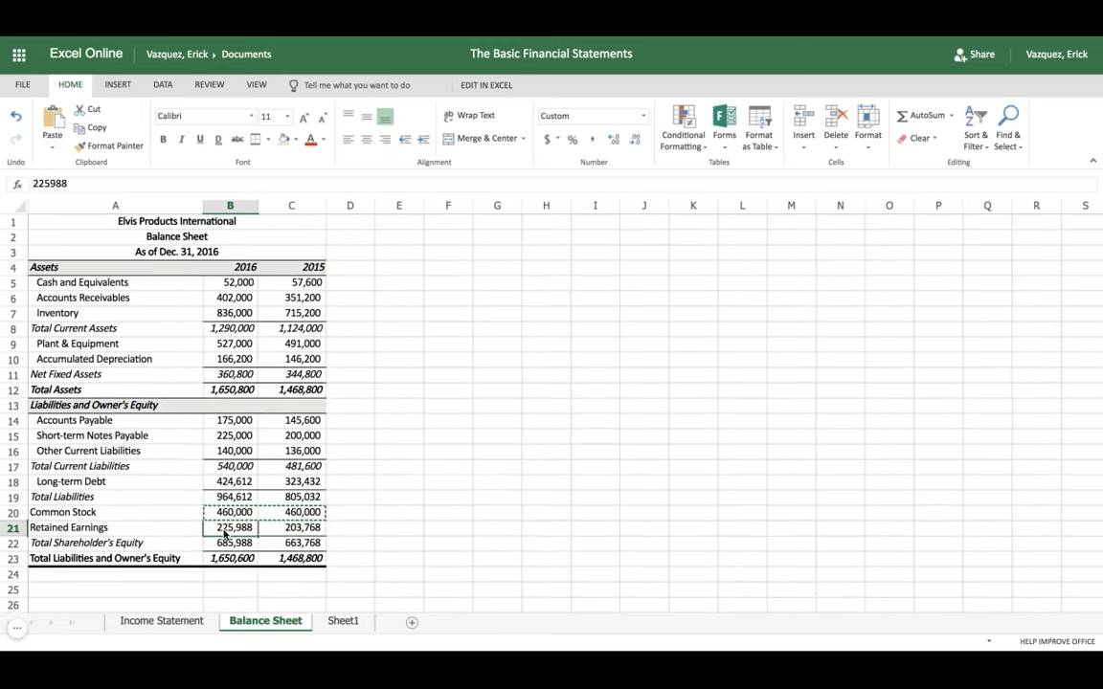
pyautogui.hotkey('ctrl', 'c')
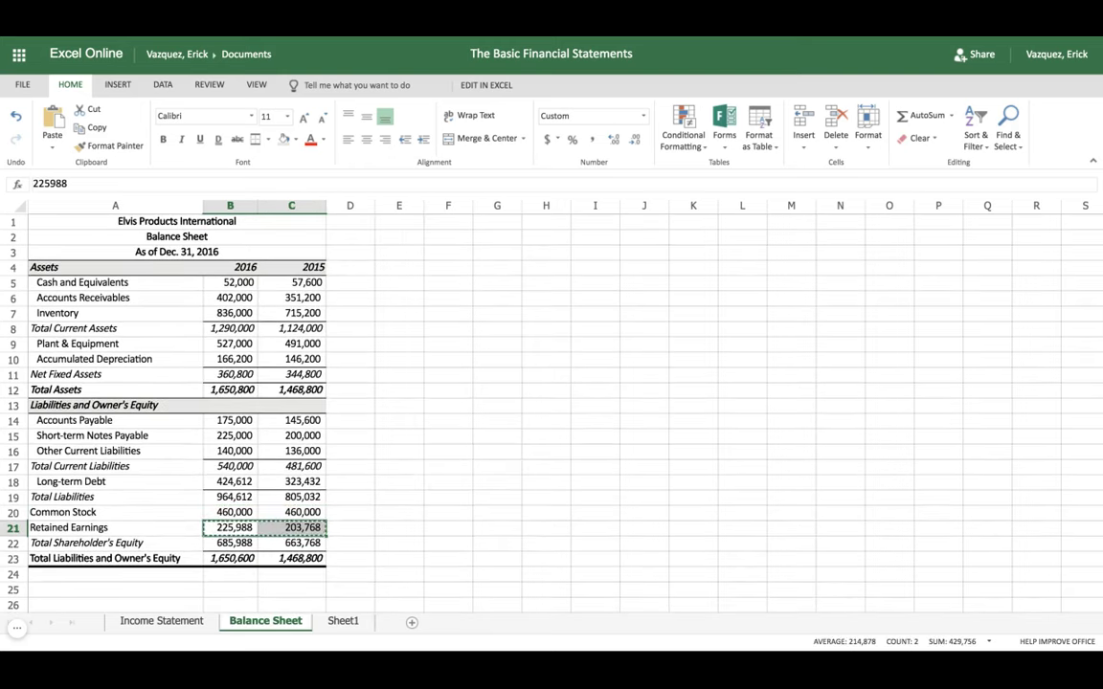
pyautogui.click(342, 621)
pyautogui.click(249, 520)
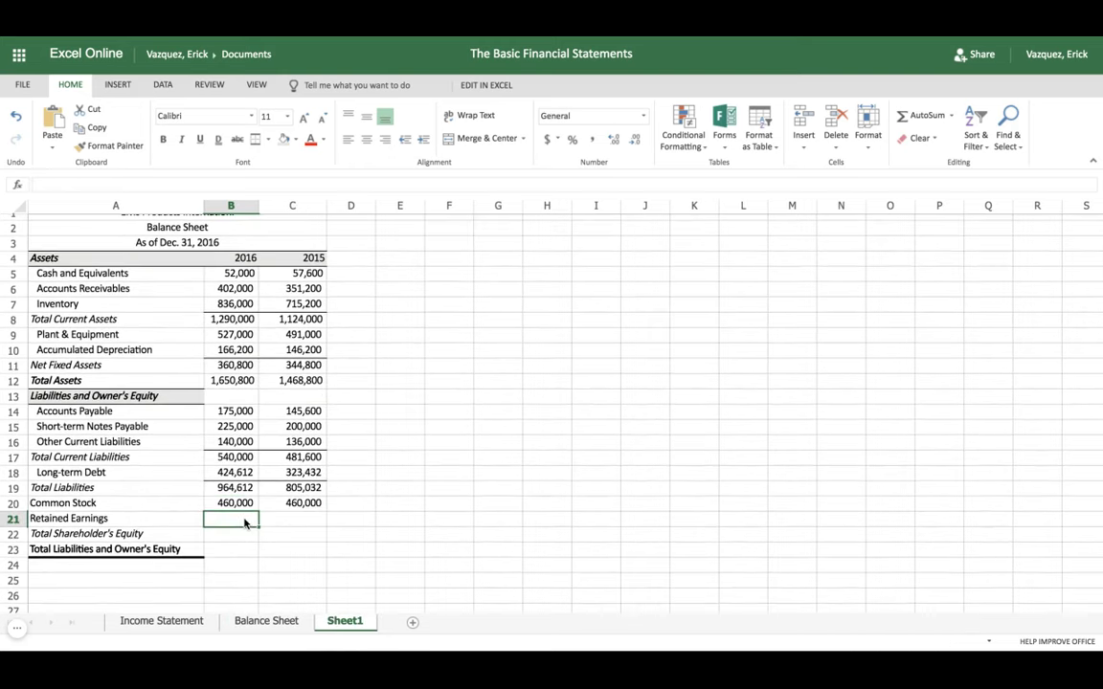
pyautogui.hotkey('ctrl', 'v')
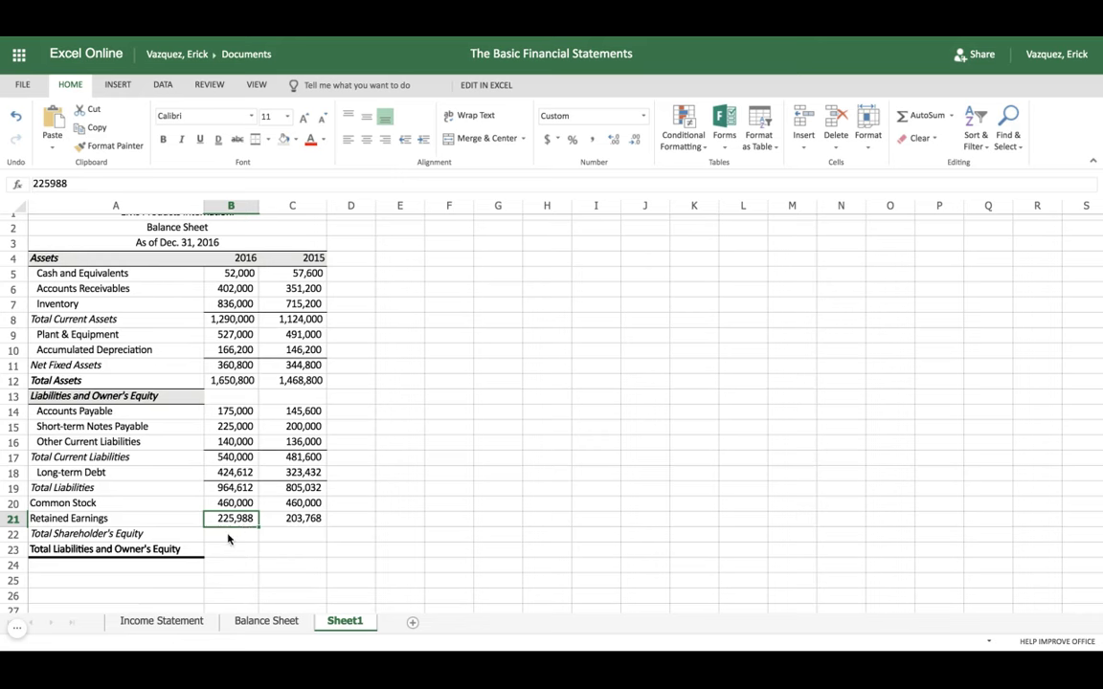
# Step: Calculate the 2016 total shareholder's equity in B22 with =B20+B21 and fill the formula across to C22 for 2015
pyautogui.click(228, 538)
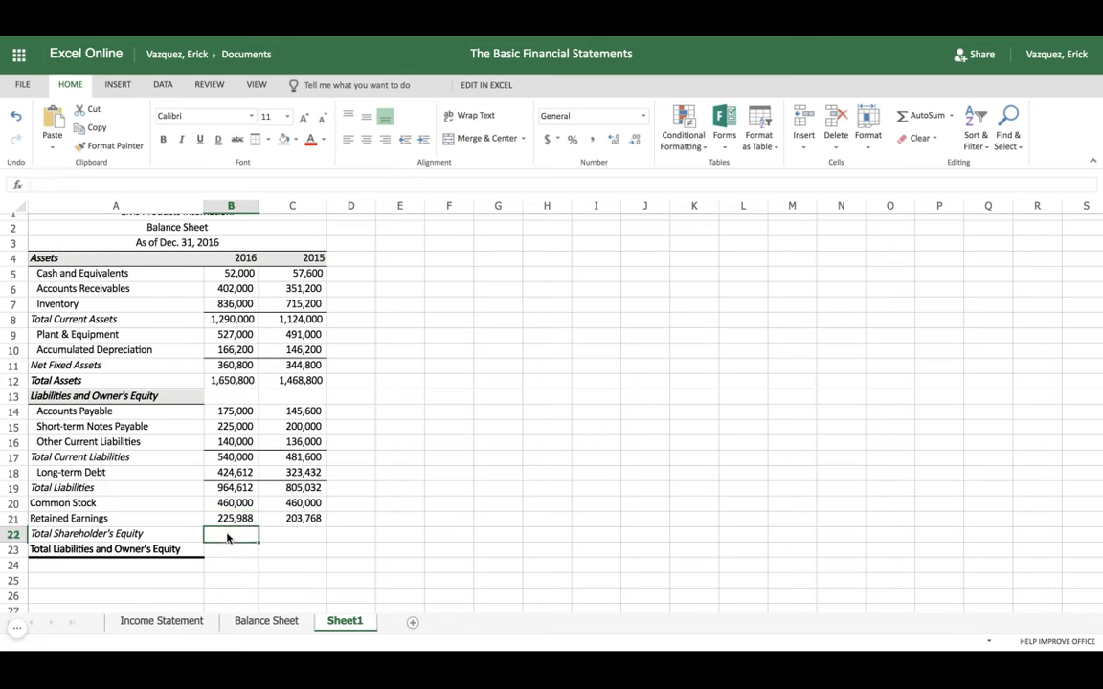
pyautogui.write('=')
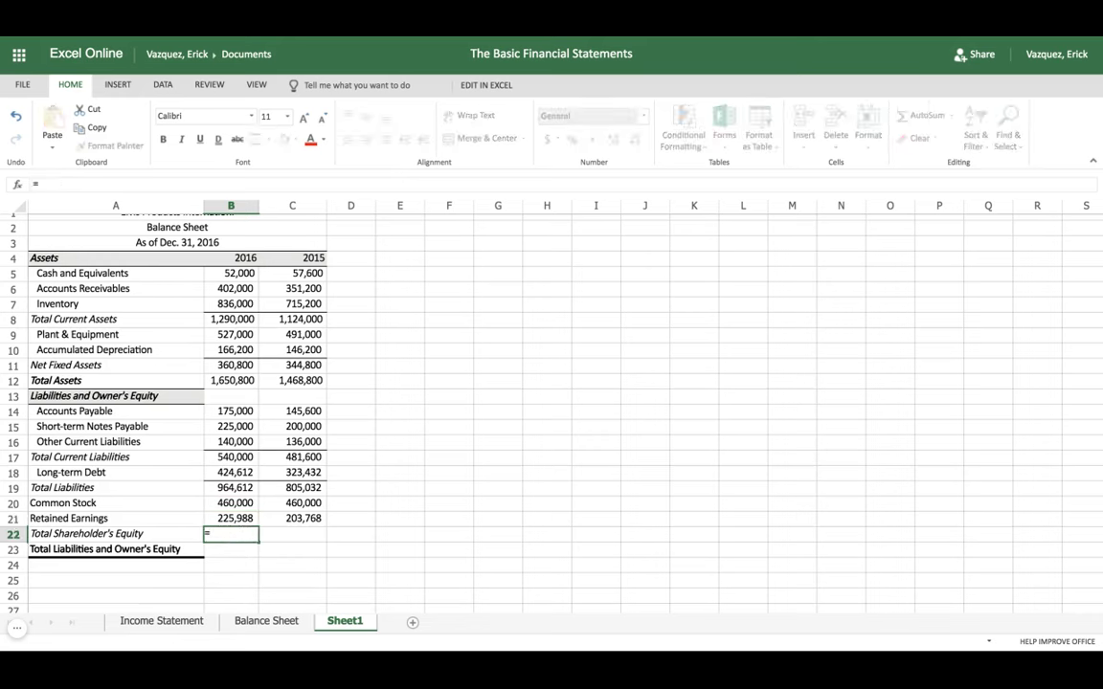
pyautogui.click(238, 505)
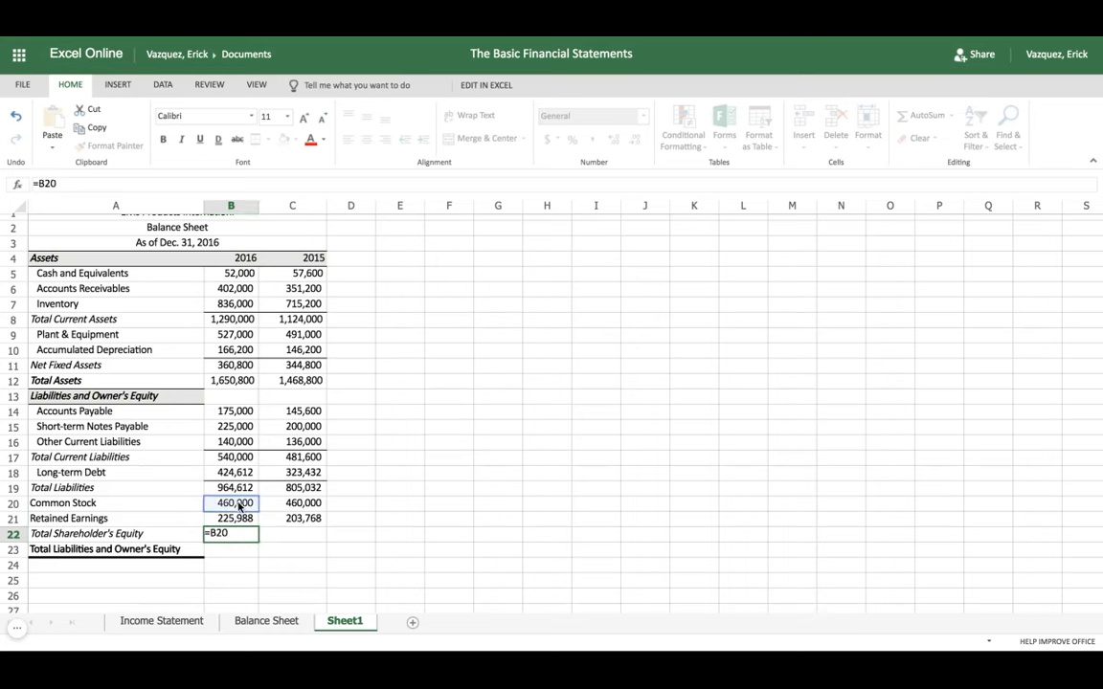
pyautogui.write('+')
pyautogui.click(244, 520)
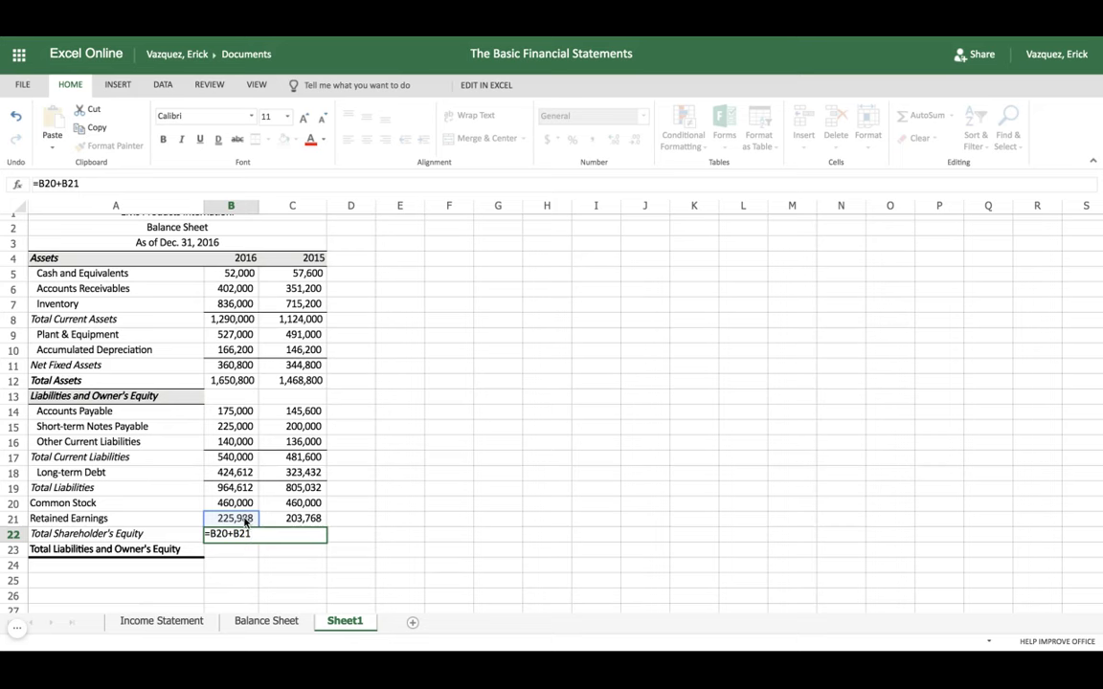
pyautogui.press('Tab')
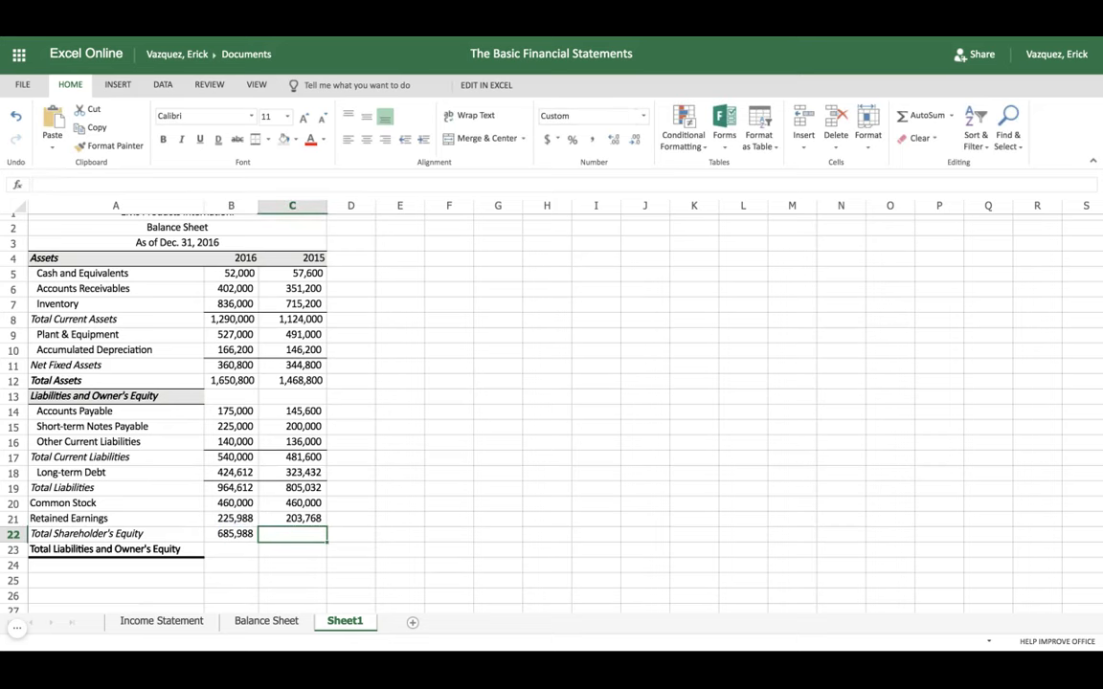
pyautogui.click(236, 534)
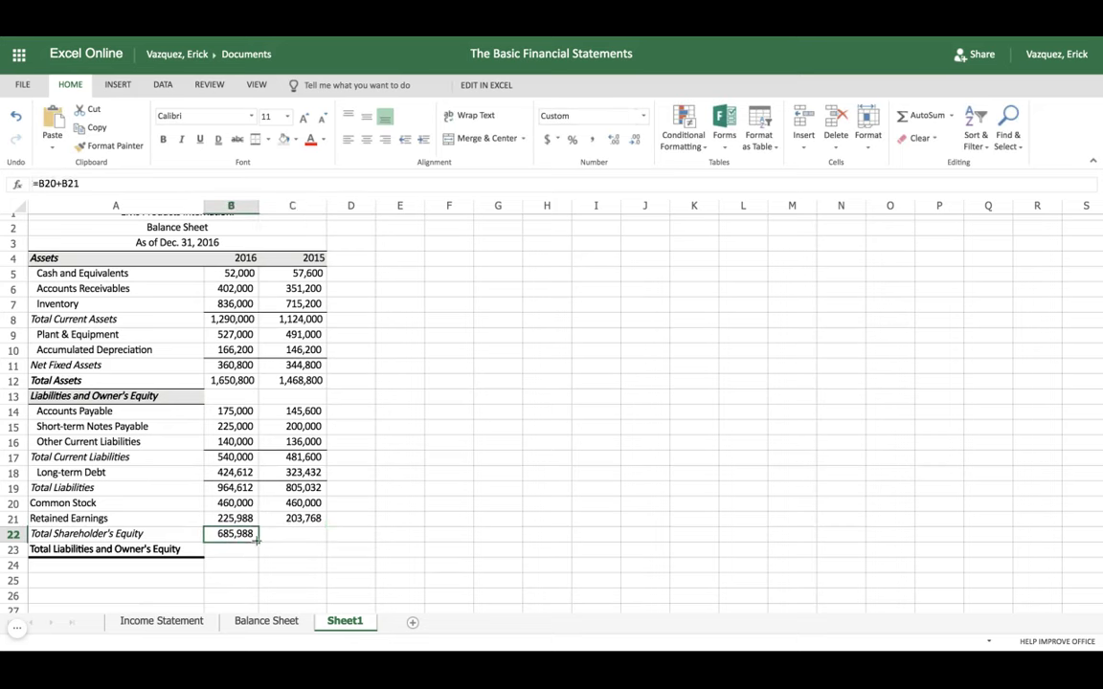
pyautogui.moveTo(256, 541); pyautogui.dragTo(292, 538)
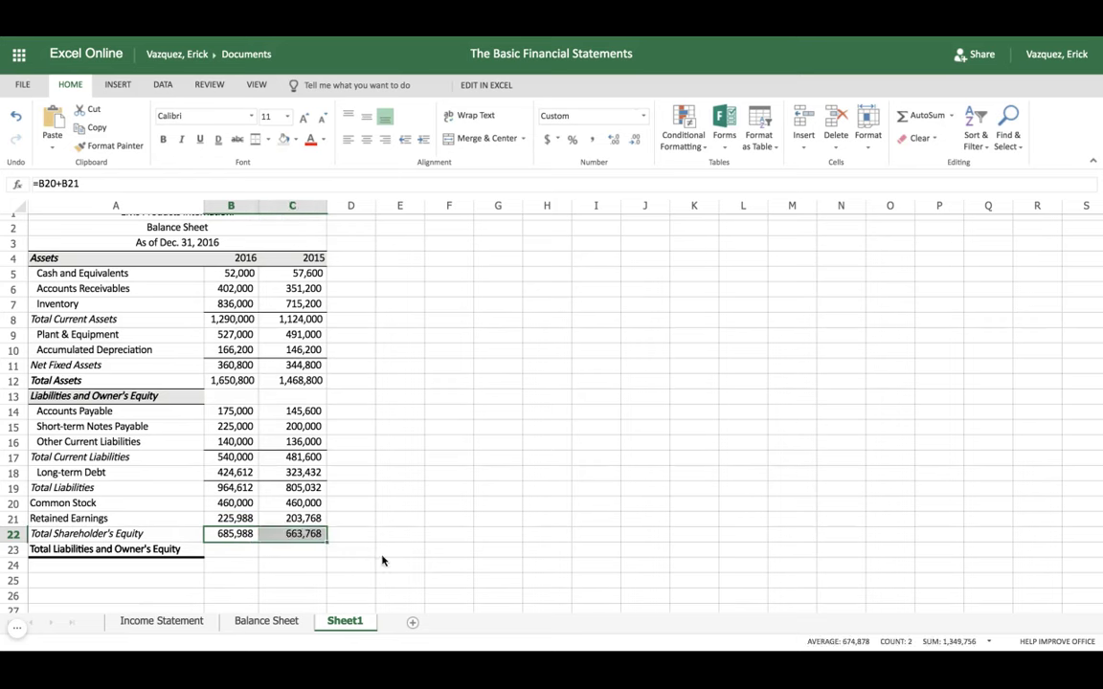
# Step: Calculate the 2016 total liabilities and owner's equity in B23 with =B19+B22 and fill the formula across to C23 for 2015
pyautogui.click(232, 552)
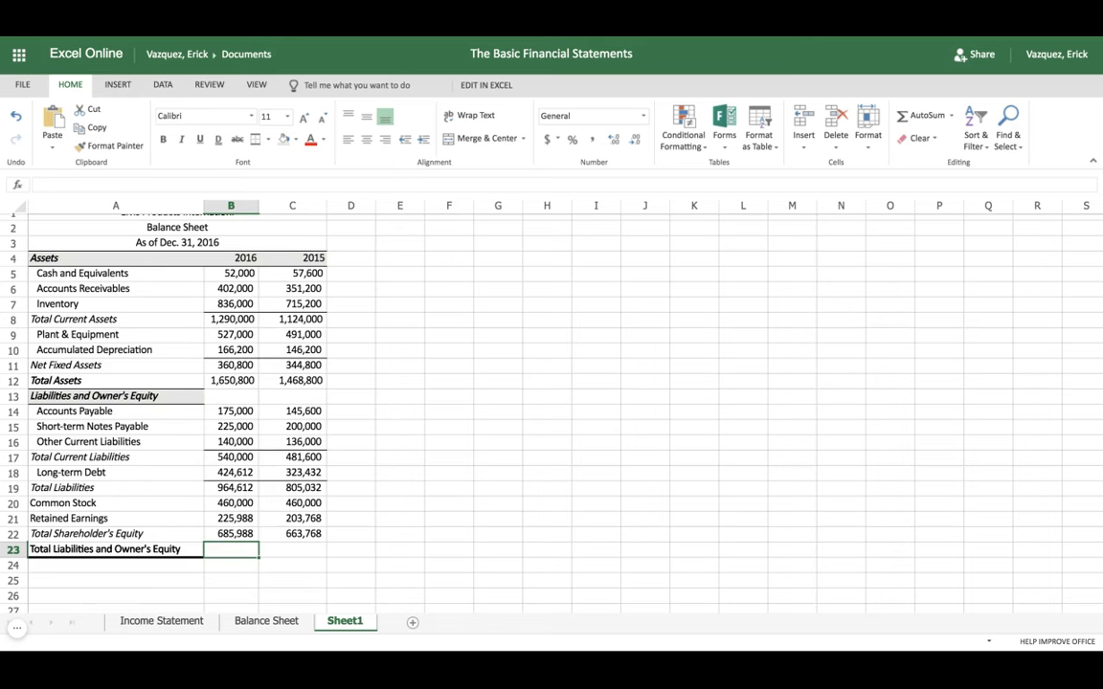
pyautogui.write('=')
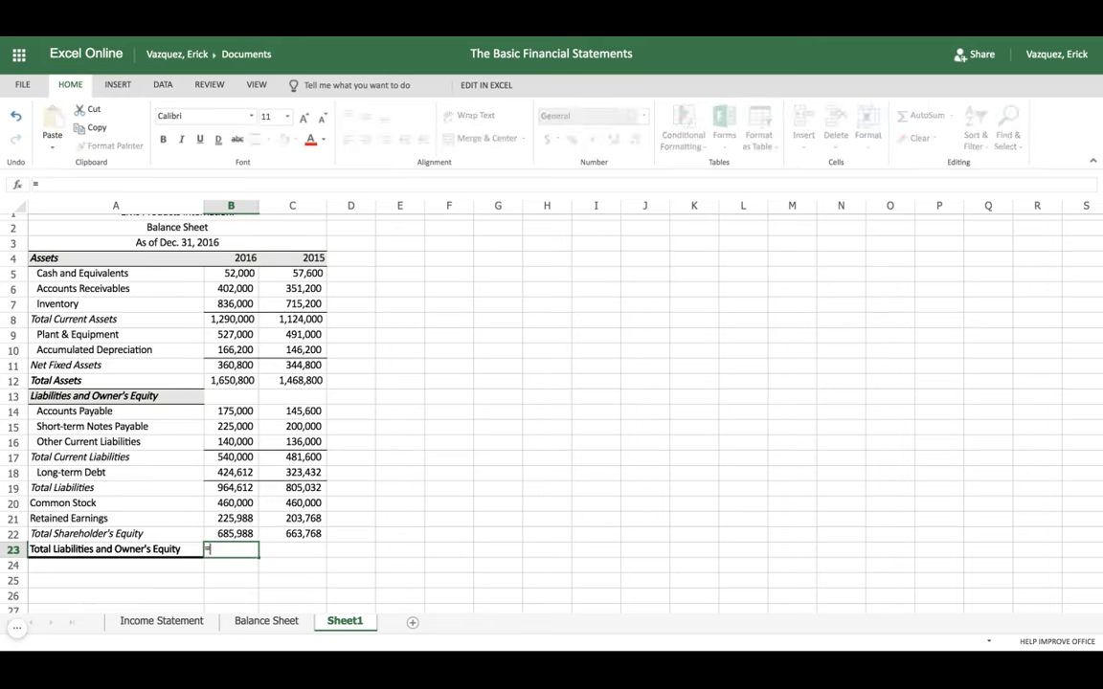
pyautogui.click(228, 493)
pyautogui.write('+')
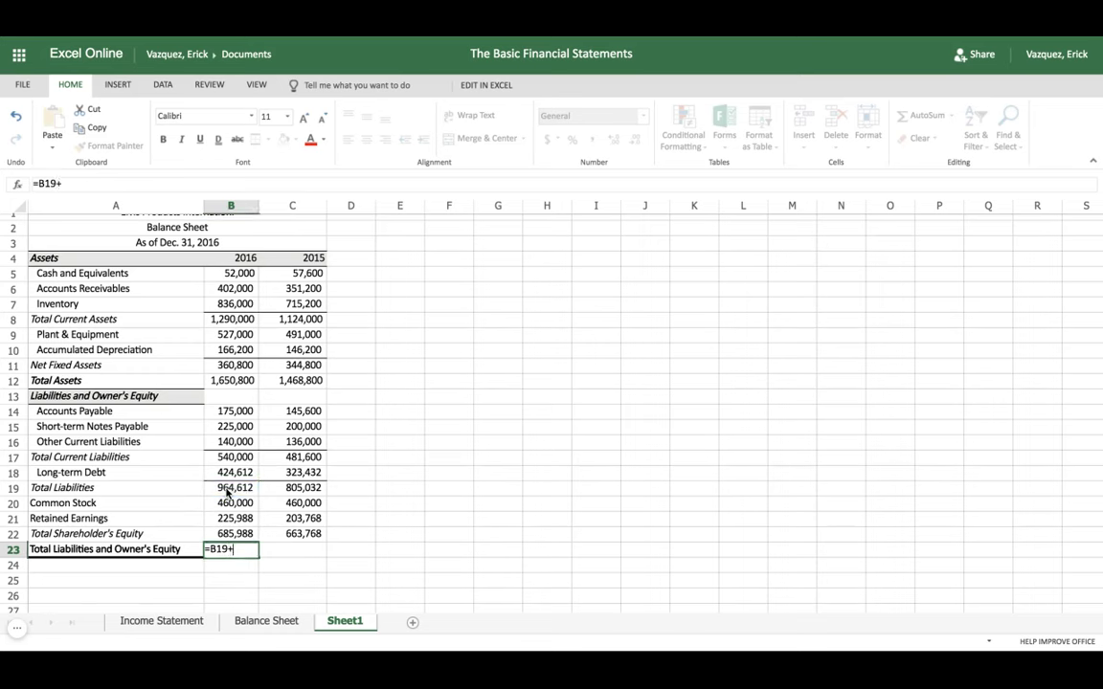
pyautogui.click(230, 537)
pyautogui.press('Tab')
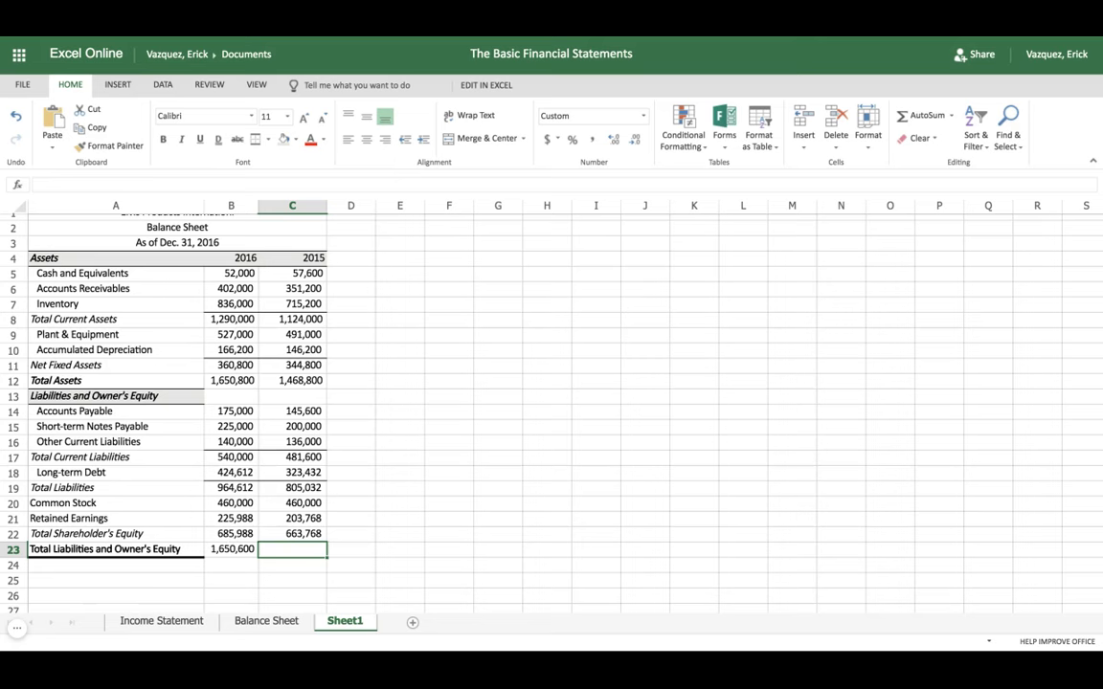
pyautogui.click(241, 551)
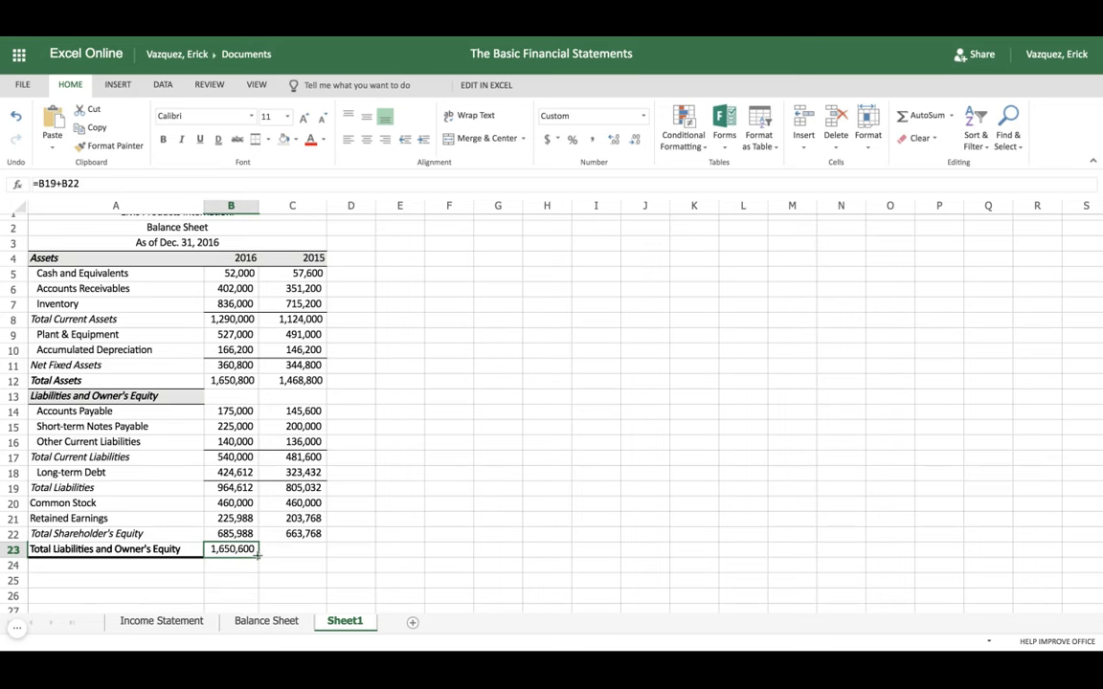
pyautogui.moveTo(257, 554); pyautogui.dragTo(297, 552)
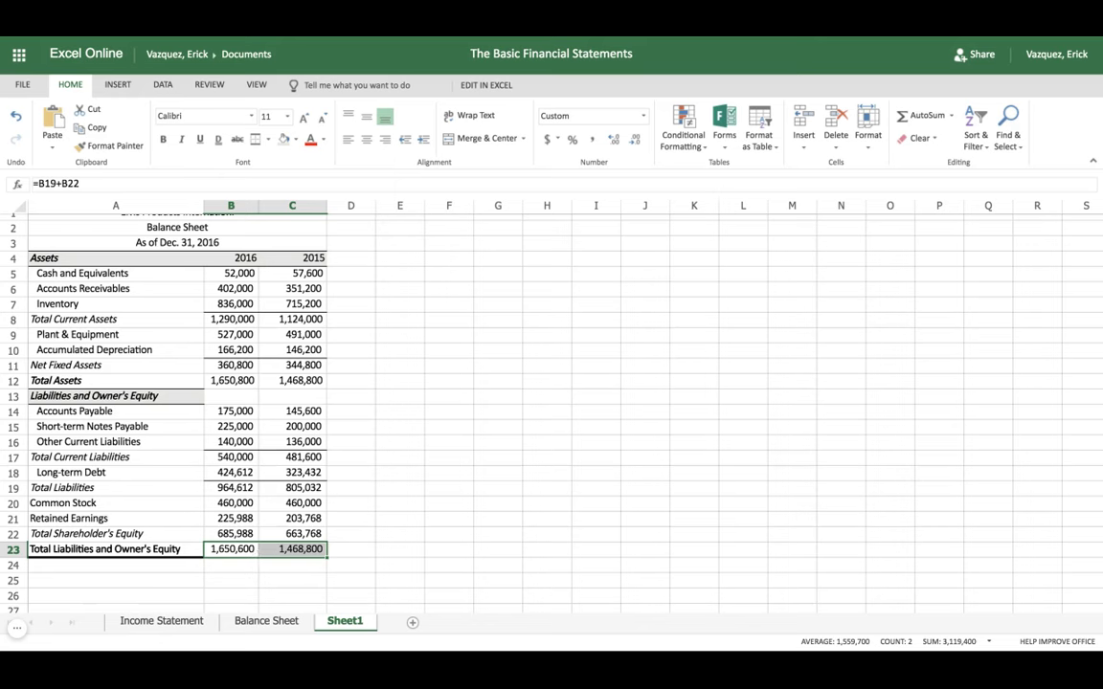
# Step: Trace the 2016 totals in B23, B12, B19 and B17, and set the 2016 accounts payable in B14 to 175,200
pyautogui.click(239, 553)
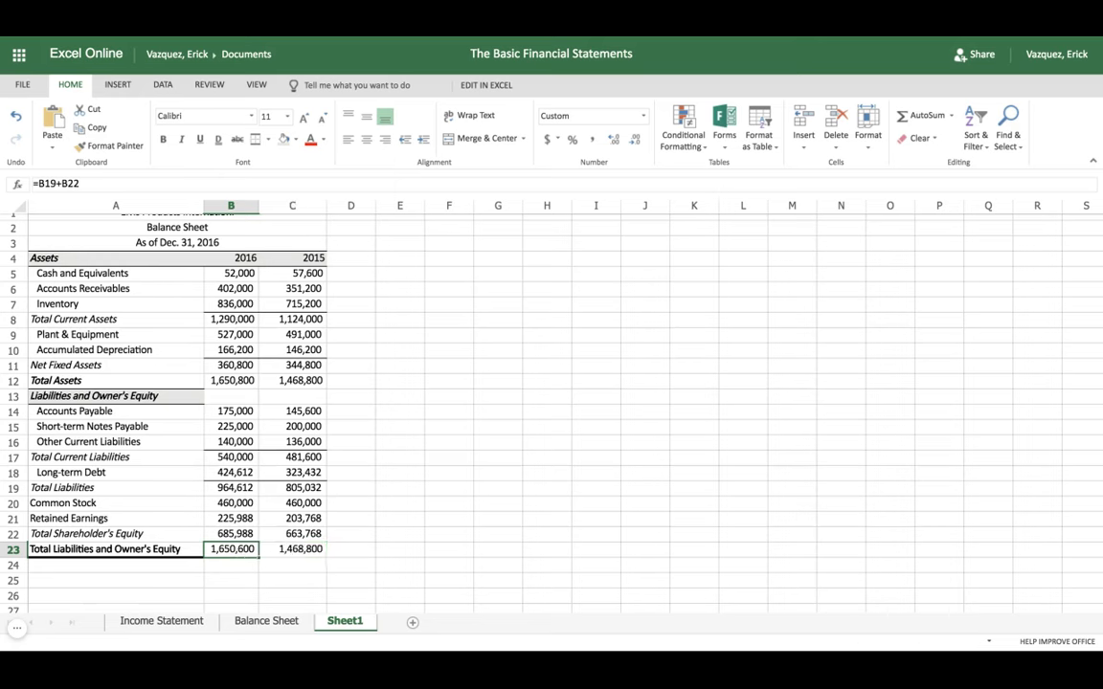
pyautogui.click(234, 382)
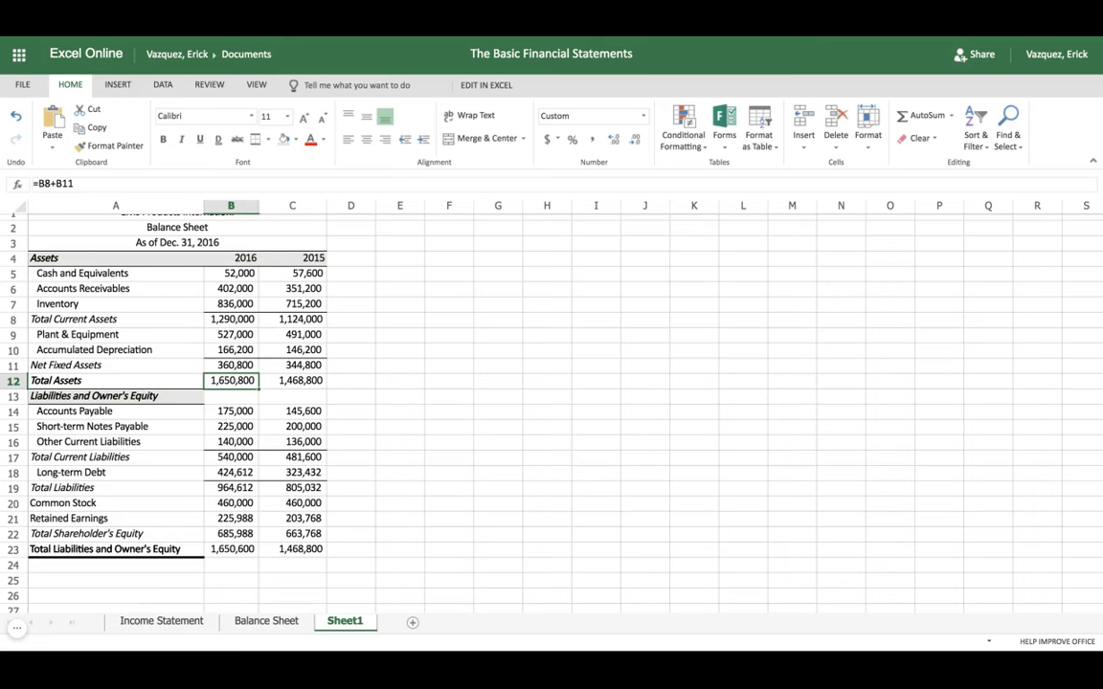
pyautogui.click(228, 490)
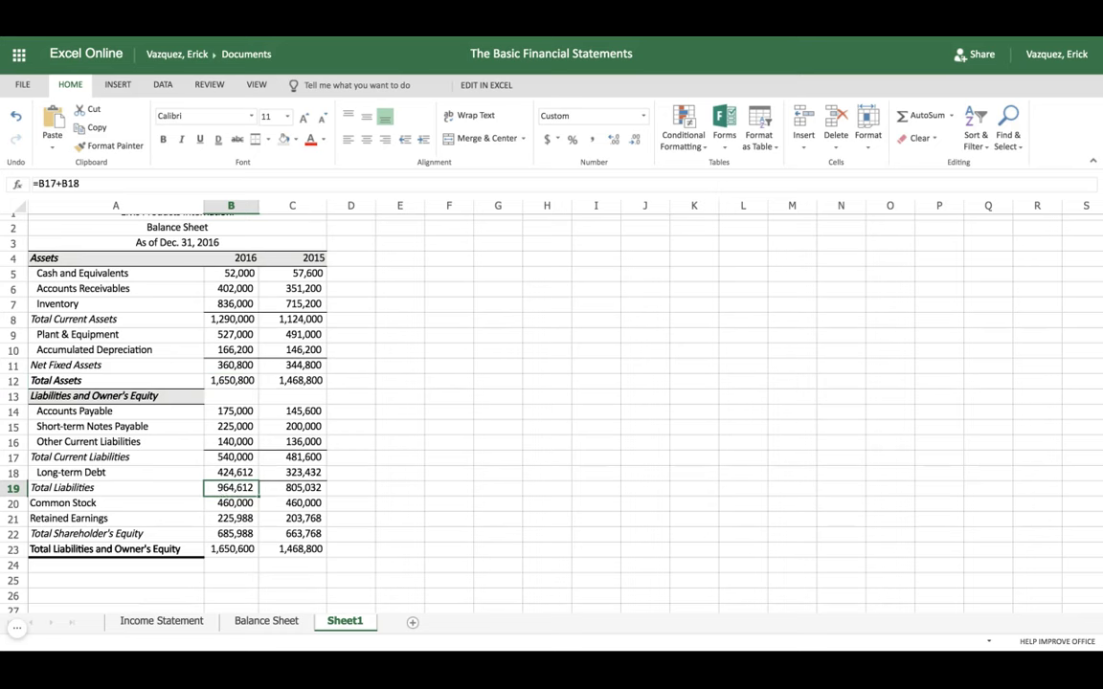
pyautogui.click(237, 460)
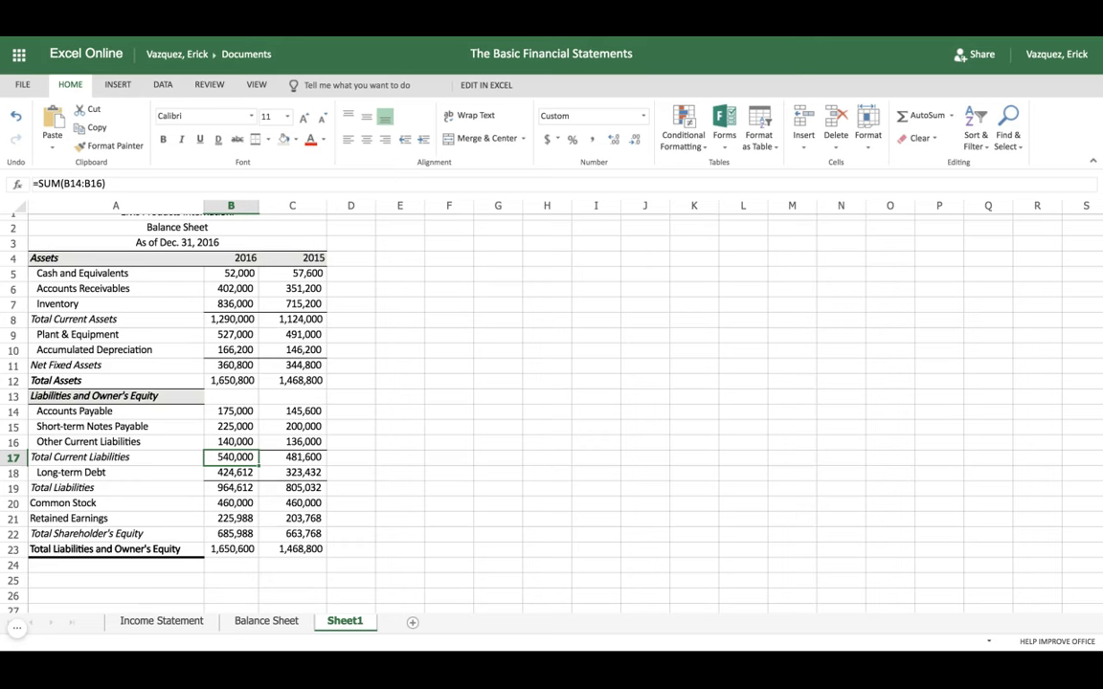
pyautogui.click(226, 413)
pyautogui.click(51, 183)
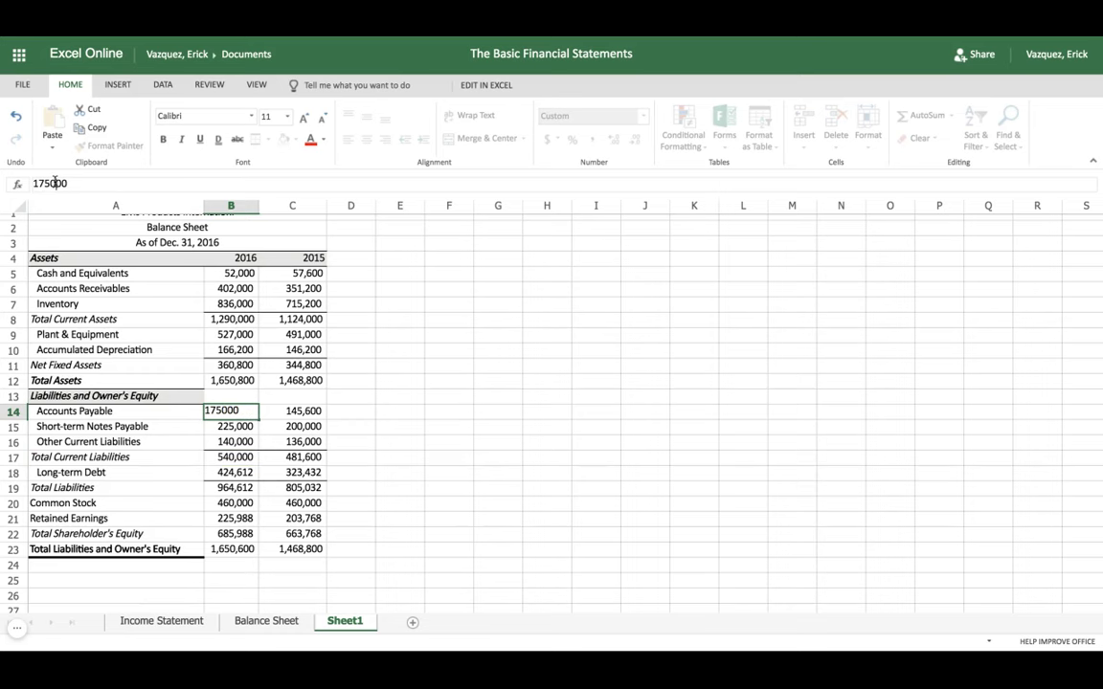
pyautogui.press('Delete')
pyautogui.write('2')
pyautogui.press('Tab')
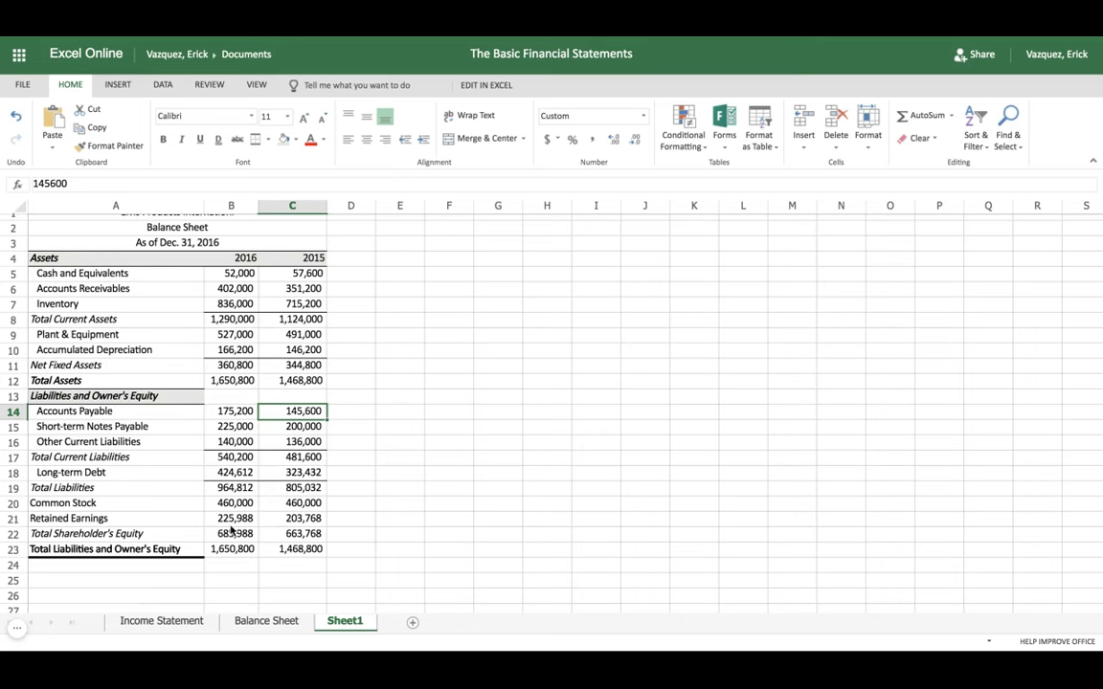
# Step: Compare the total liabilities and owner's equity in B23:C23 with the total assets in B12:C12
pyautogui.click(231, 549)
pyautogui.hotkey('shift', 'Right')
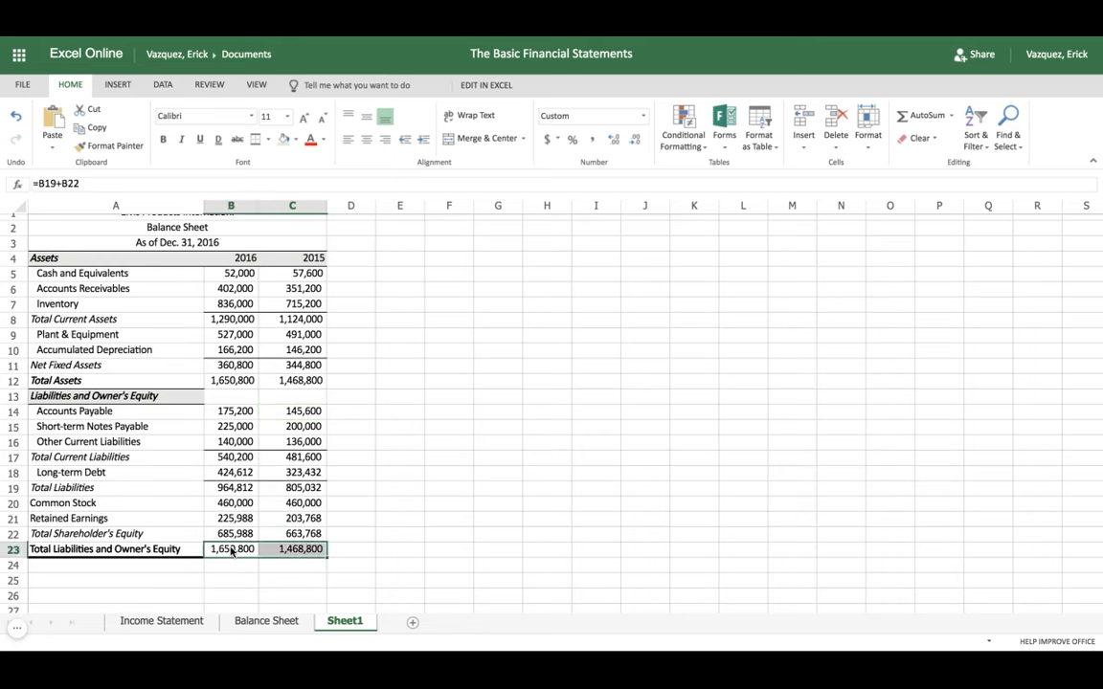
pyautogui.click(230, 383)
pyautogui.hotkey('shift', 'Right')
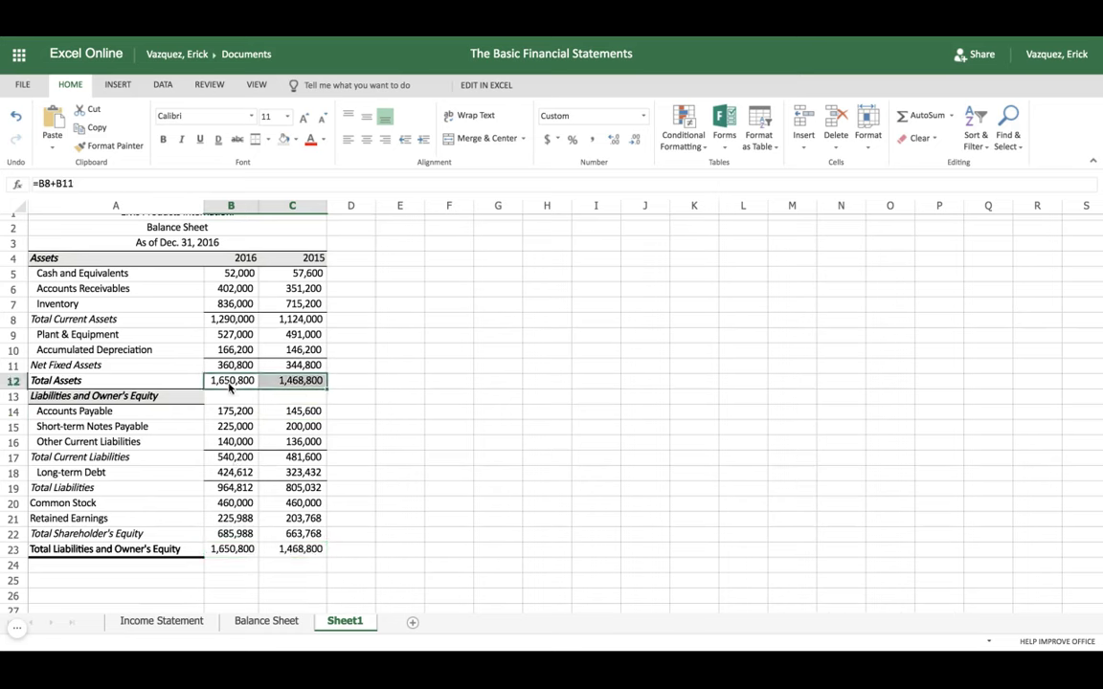
# Step: Extend the gray fill and borders of the Liabilities and Owner's Equity heading across B13:C13
pyautogui.click(227, 396)
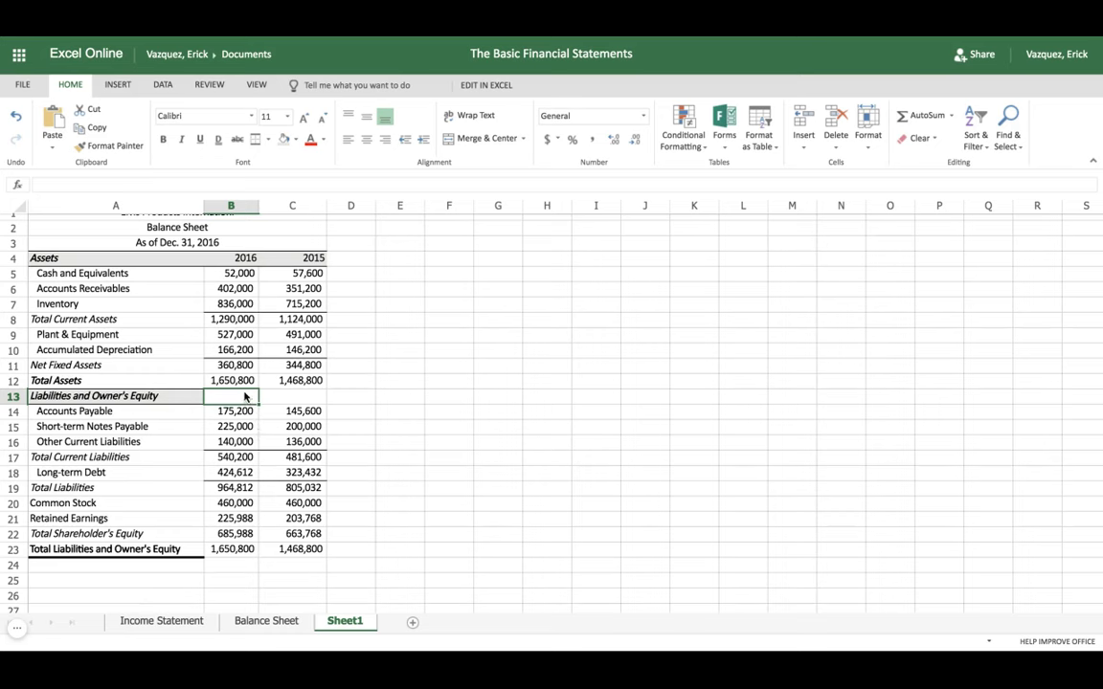
pyautogui.hotkey('shift', 'Right')
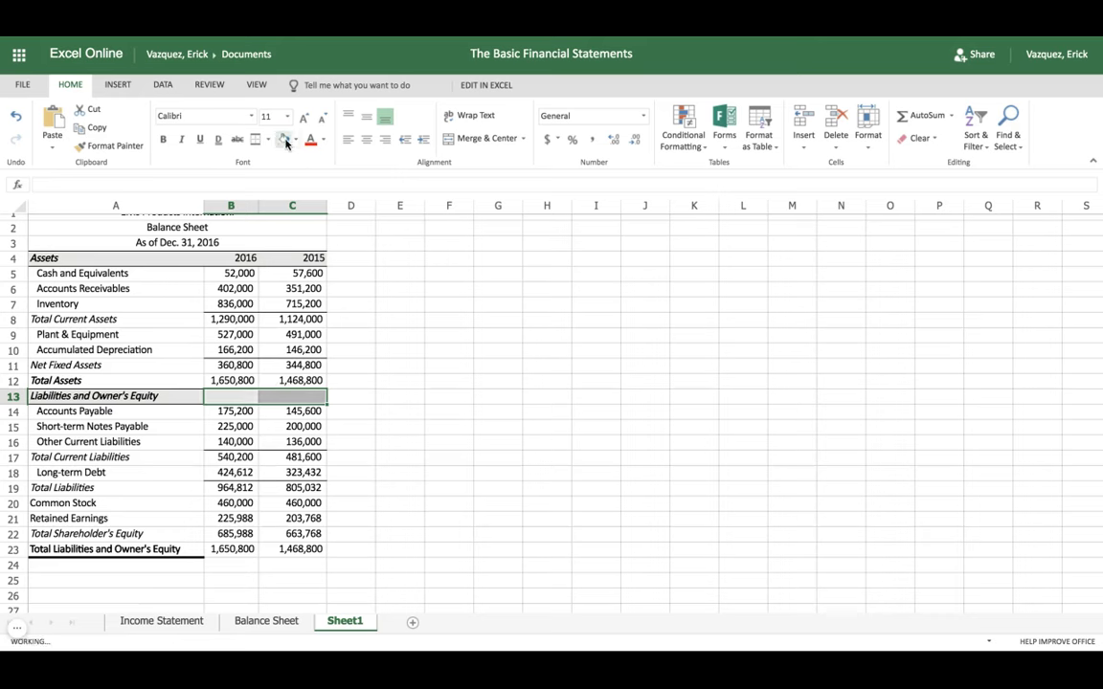
pyautogui.click(376, 427)
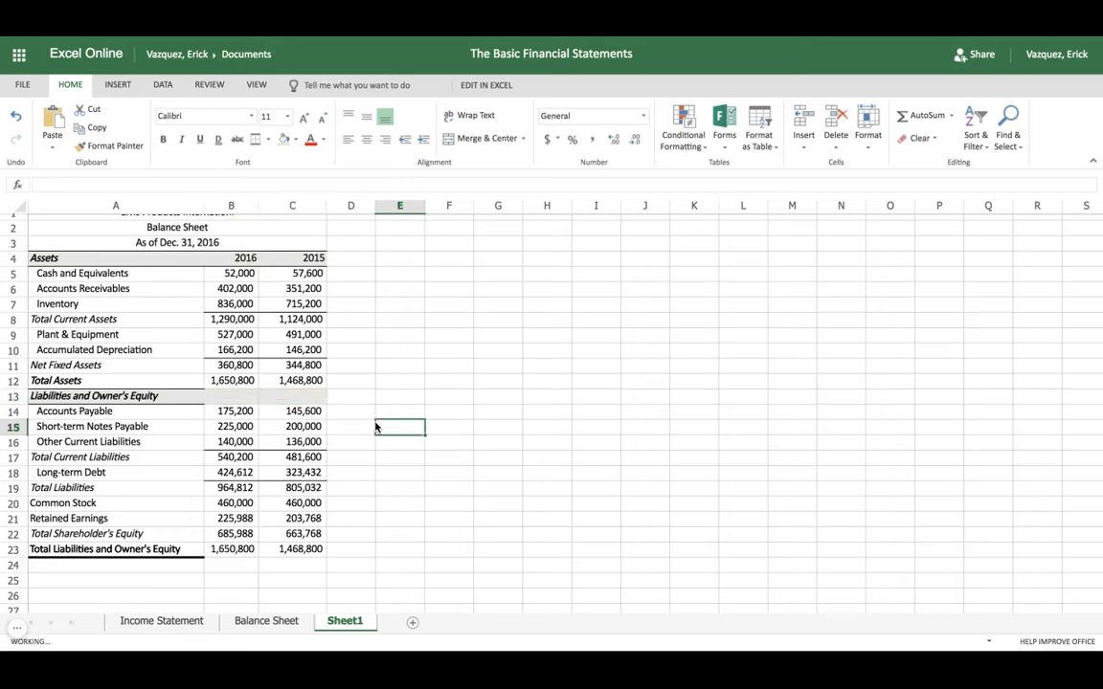
pyautogui.click(247, 395)
pyautogui.hotkey('shift', 'Right')
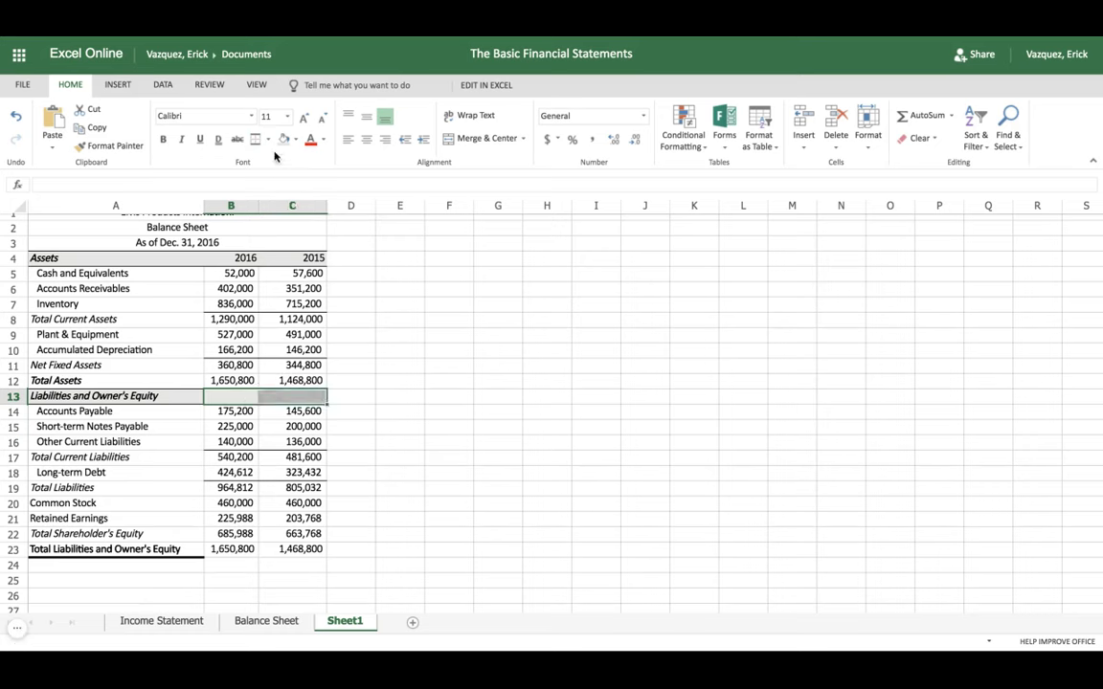
pyautogui.click(351, 337)
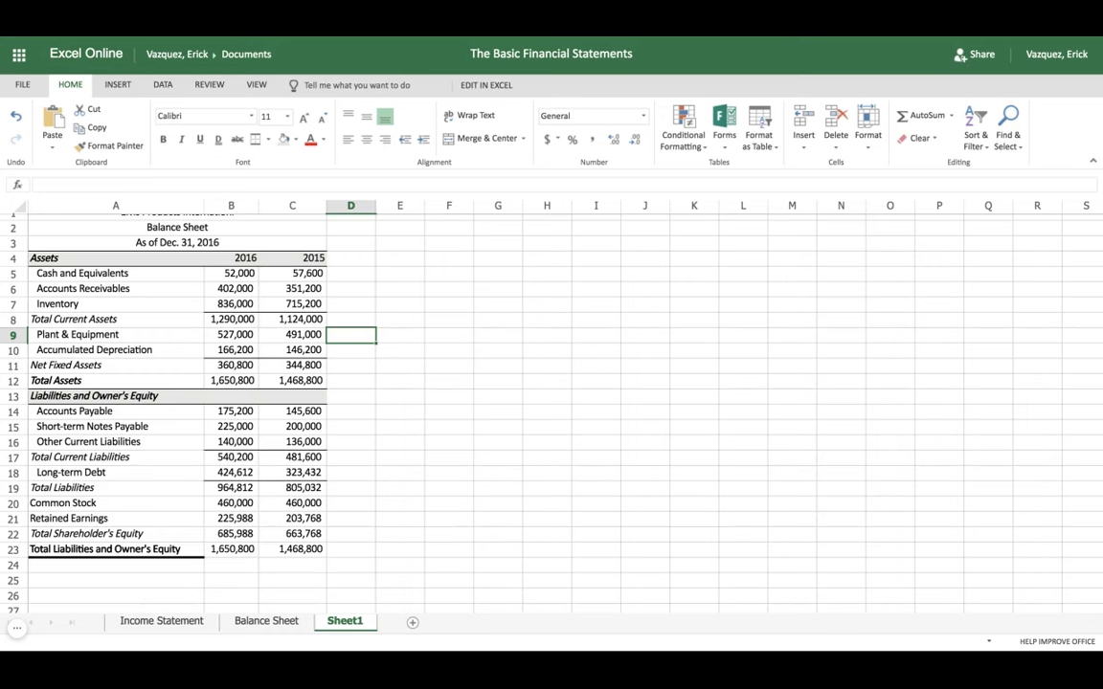
# Step: Apply a thick bottom border to the total liabilities and owner's equity amounts in B23:C23
pyautogui.click(232, 549)
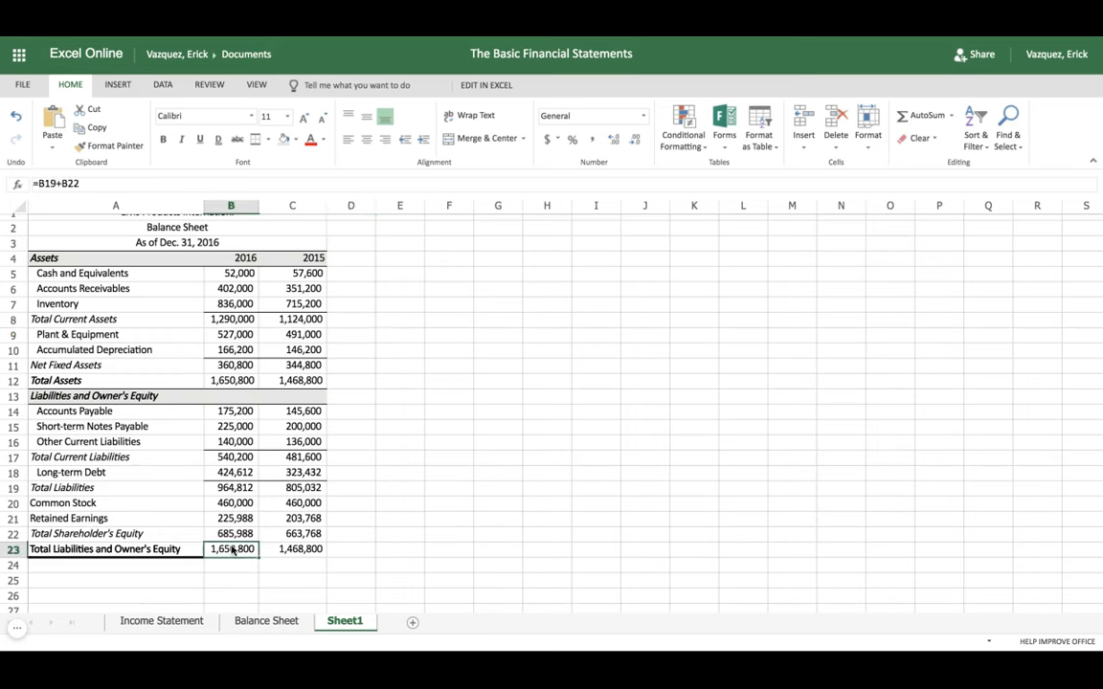
pyautogui.hotkey('shift', 'Right')
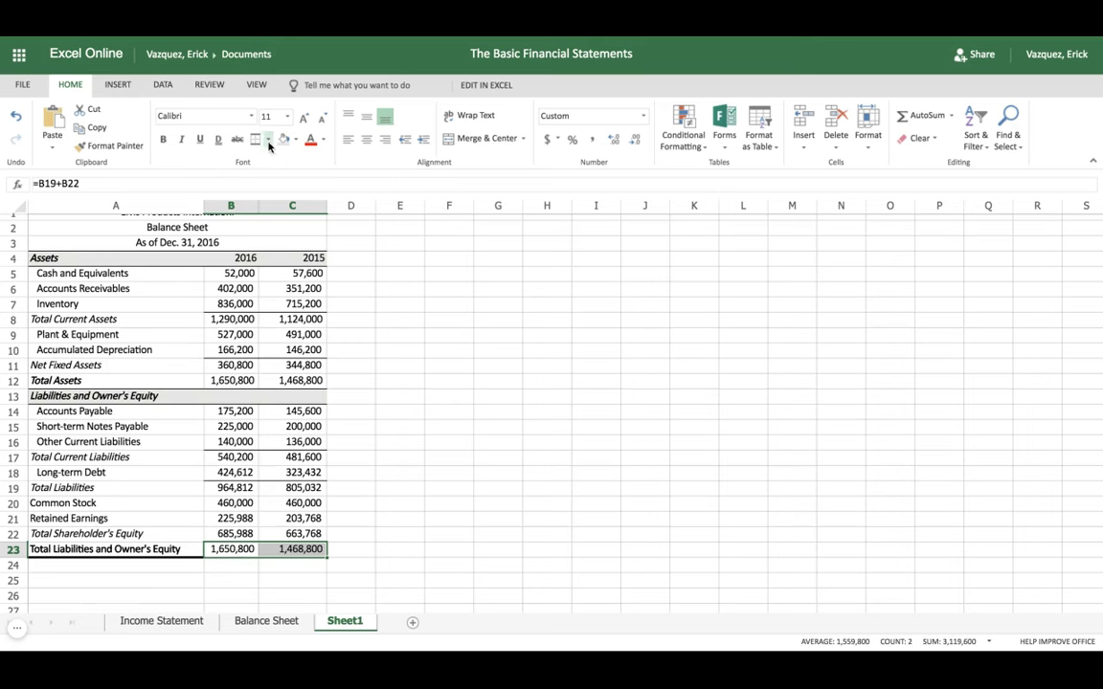
pyautogui.click(267, 139)
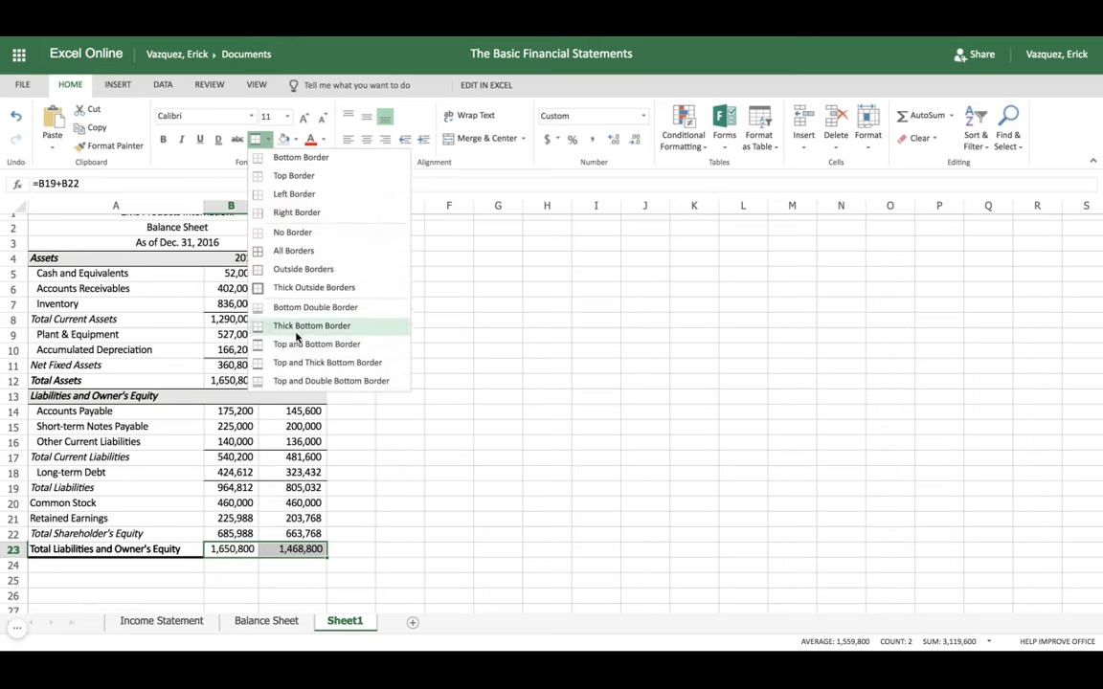
pyautogui.click(278, 325)
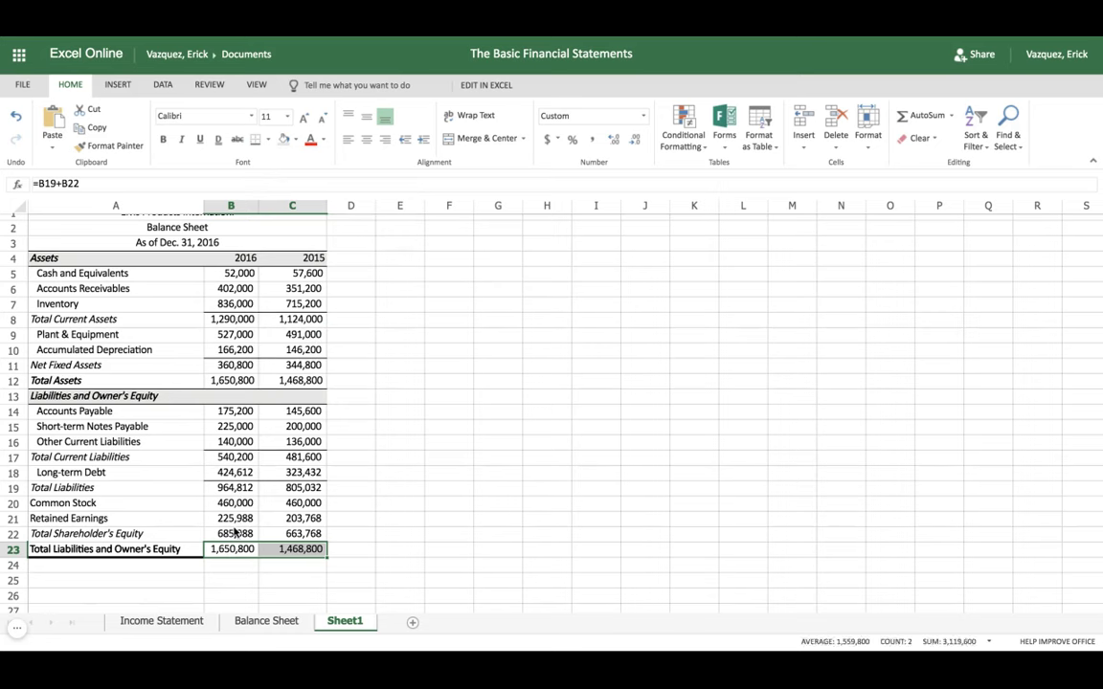
# Step: Apply a top and bottom border to the total shareholder's equity amounts in B22:C22
pyautogui.moveTo(234, 537); pyautogui.dragTo(287, 533)
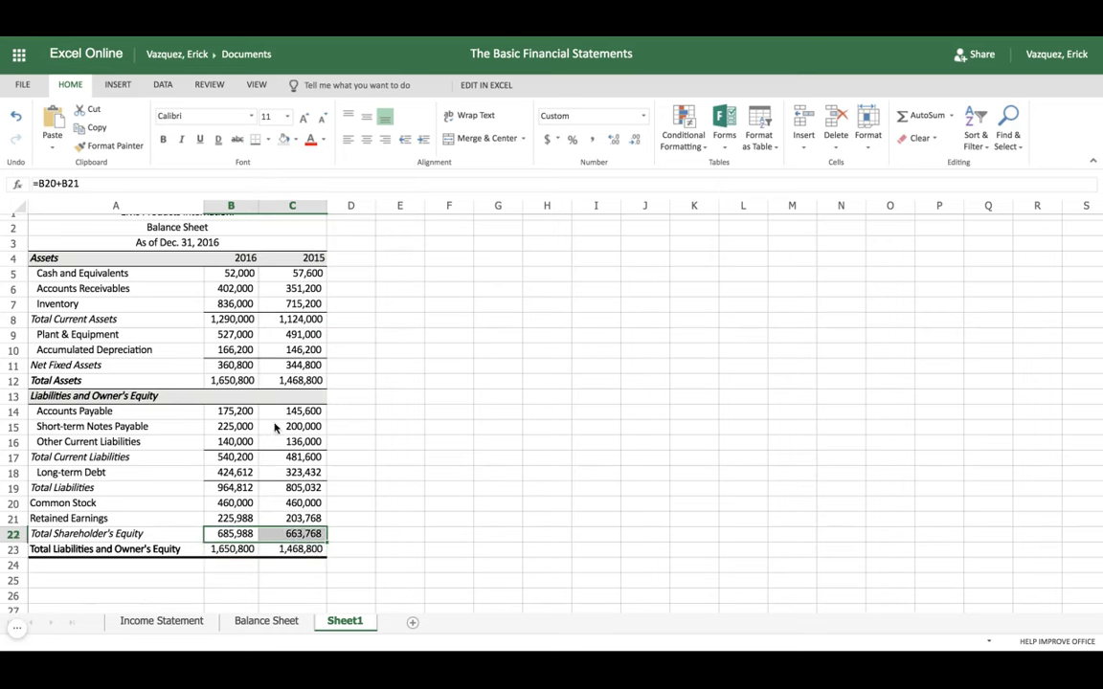
pyautogui.click(267, 139)
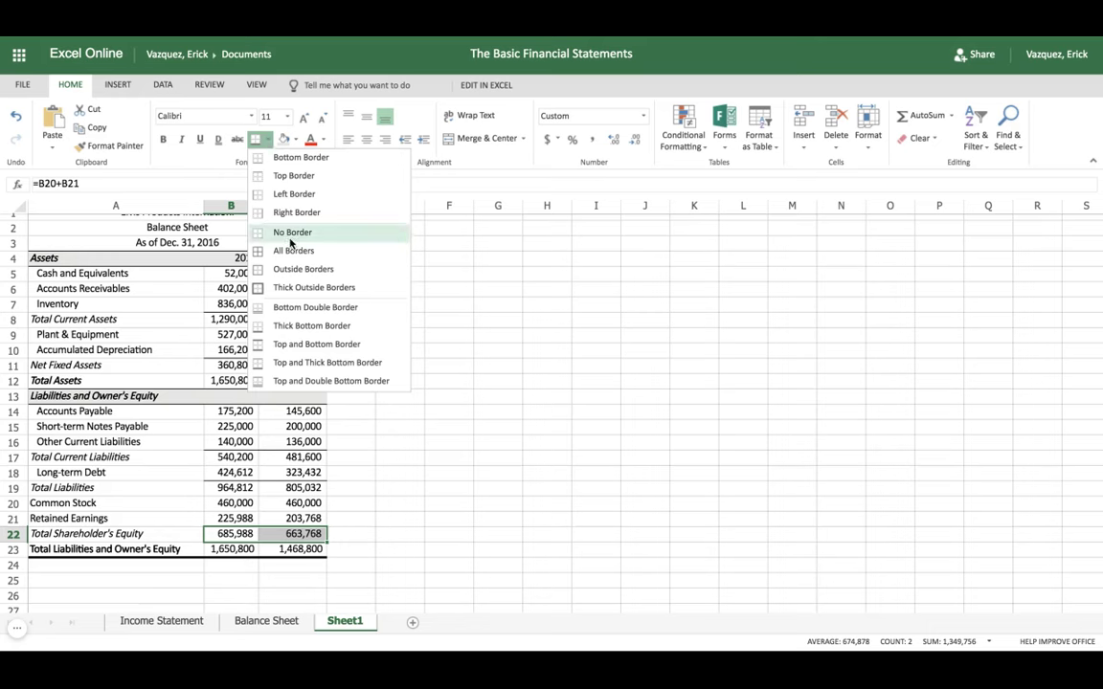
pyautogui.click(302, 352)
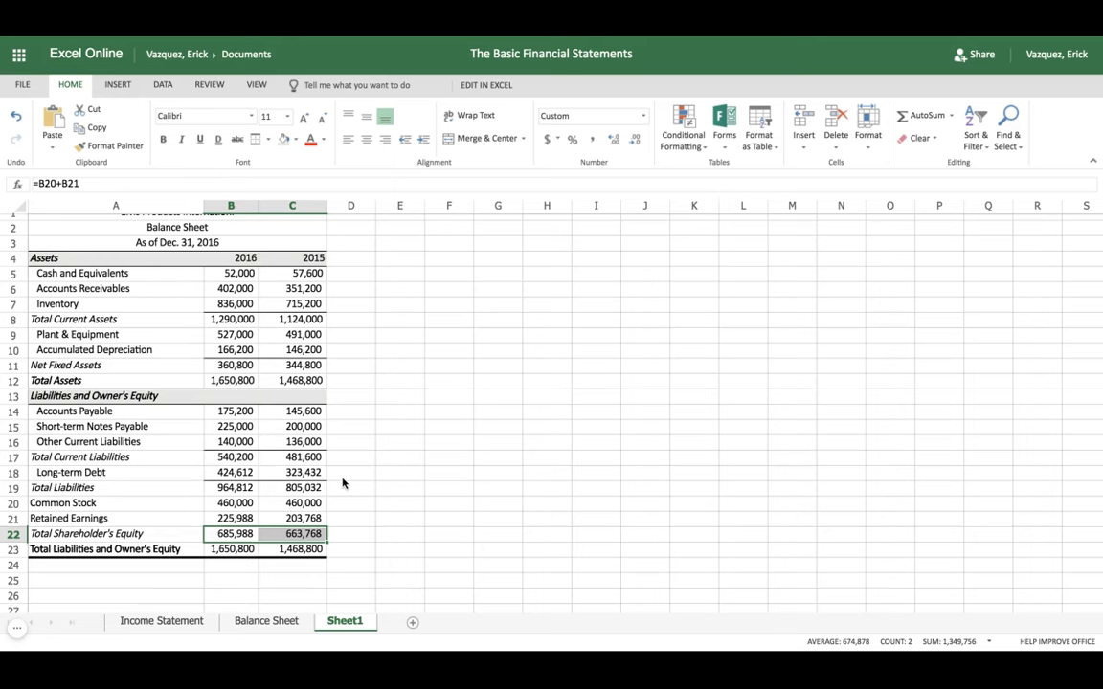
# Step: Make the total assets in B12:C12 and the total liabilities and owner's equity in B23:C23 bold
pyautogui.click(251, 460)
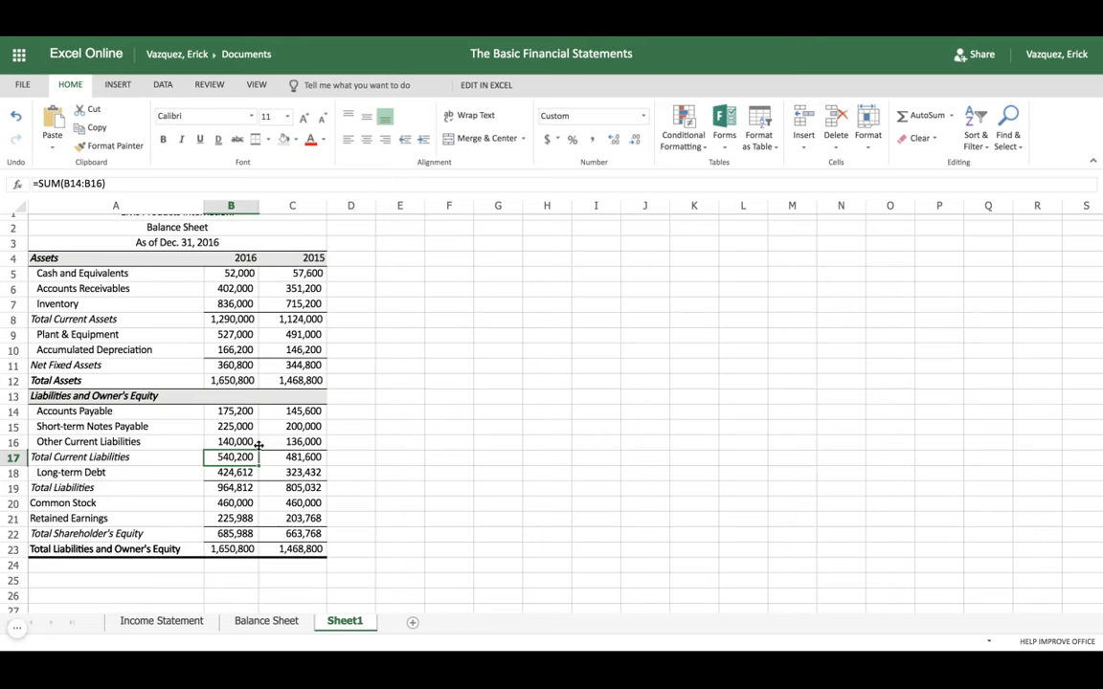
pyautogui.moveTo(238, 367); pyautogui.dragTo(297, 365)
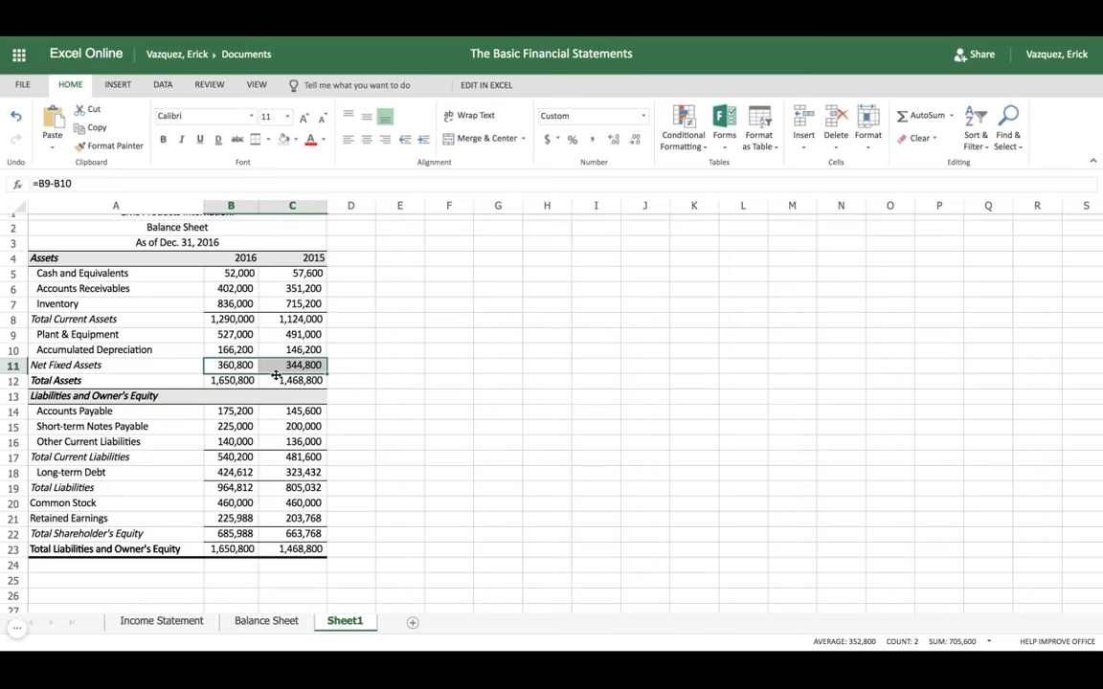
pyautogui.click(308, 381)
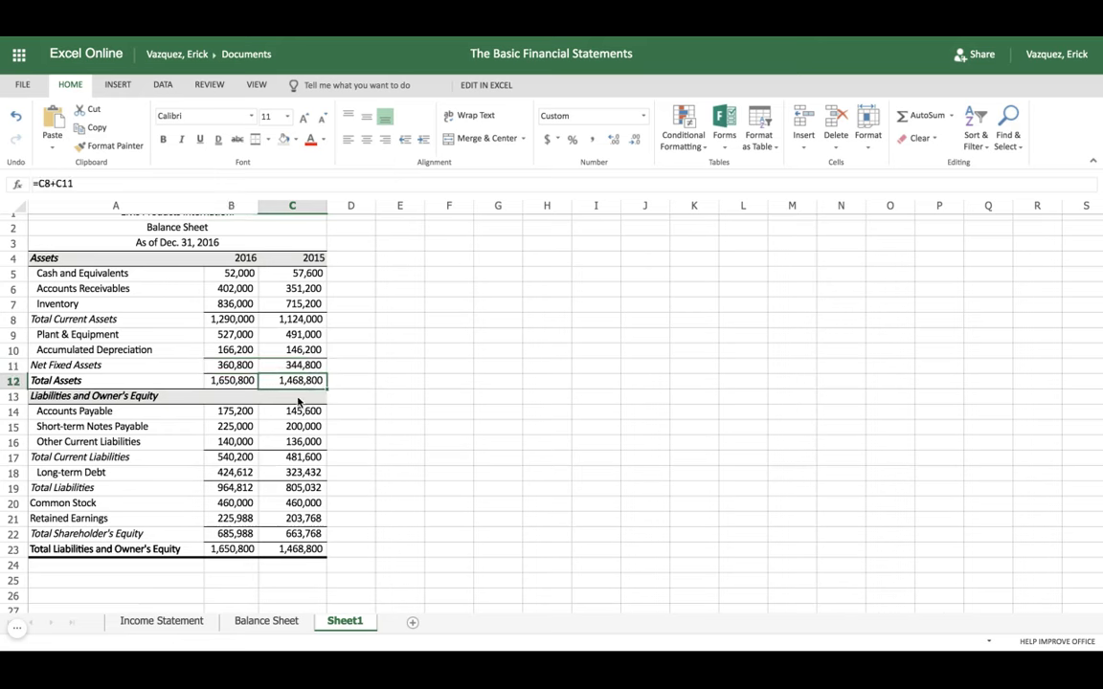
pyautogui.click(231, 380)
pyautogui.hotkey('shift', 'Right')
pyautogui.hotkey('ctrl', 'b')
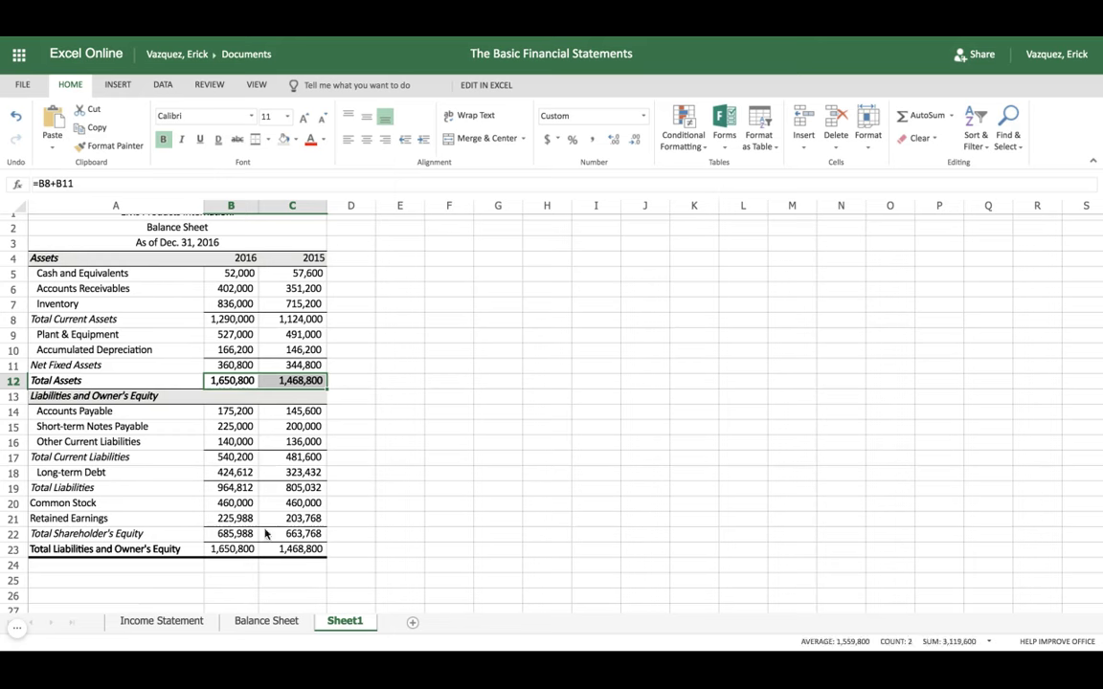
pyautogui.moveTo(218, 548); pyautogui.dragTo(294, 554)
pyautogui.hotkey('ctrl', 'b')
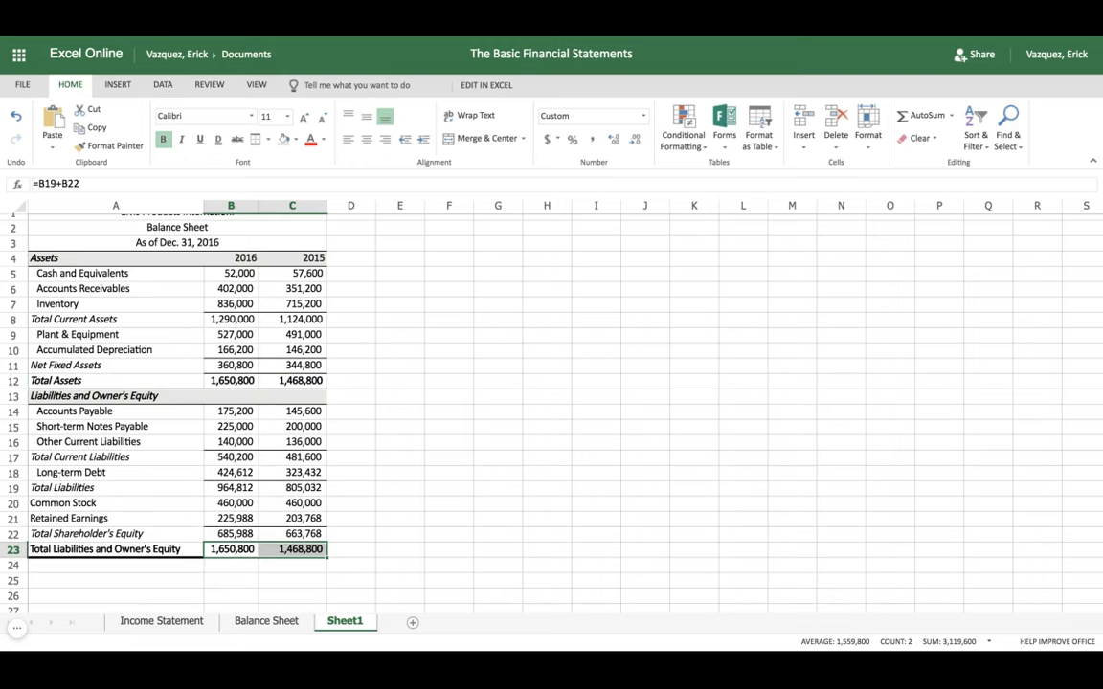
pyautogui.scroll(1, 479, 411)
pyautogui.click(384, 481)
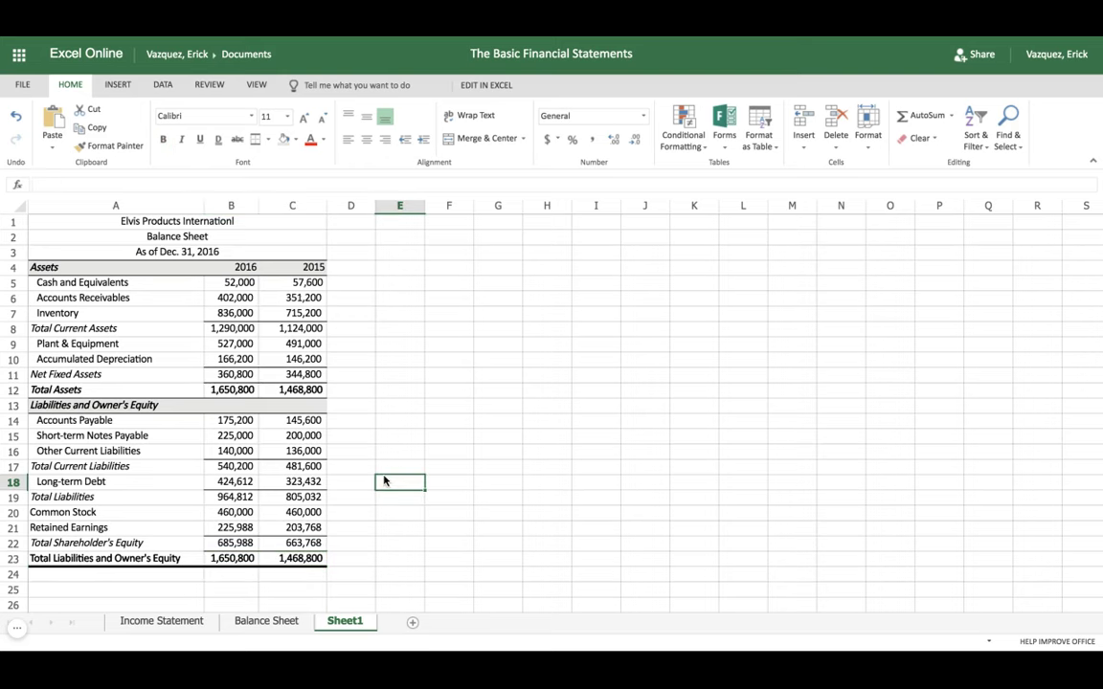
# Step: Compare the finished balance sheet on Sheet1 with the Balance Sheet worksheet and review the Income Statement worksheet
pyautogui.click(283, 624)
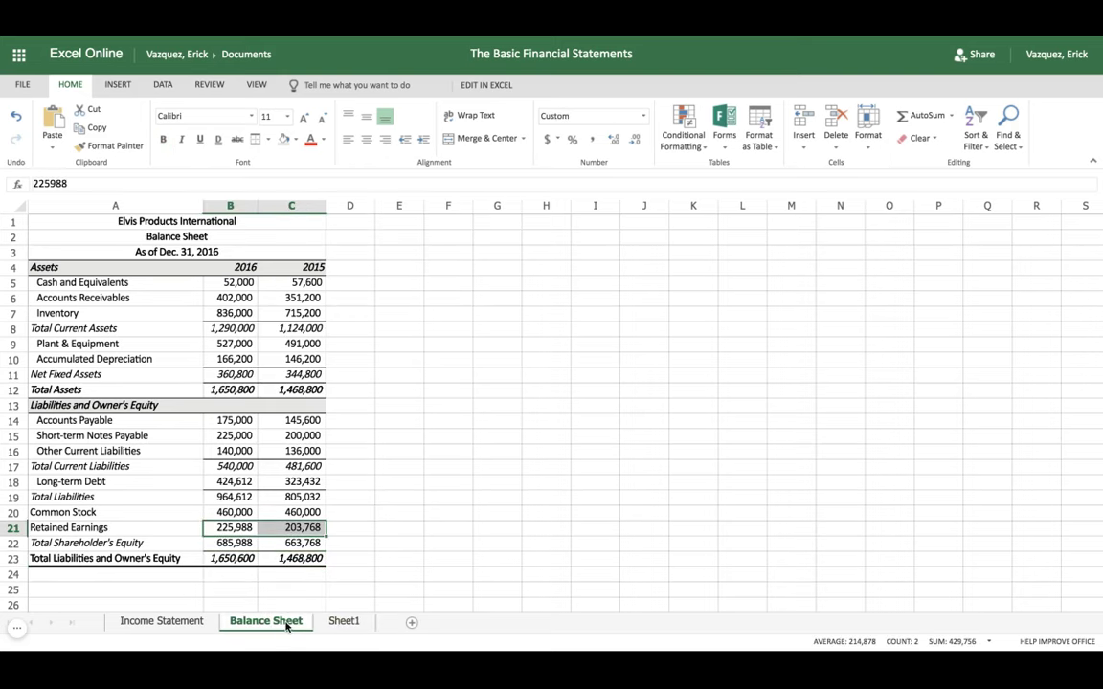
pyautogui.click(340, 622)
pyautogui.click(259, 622)
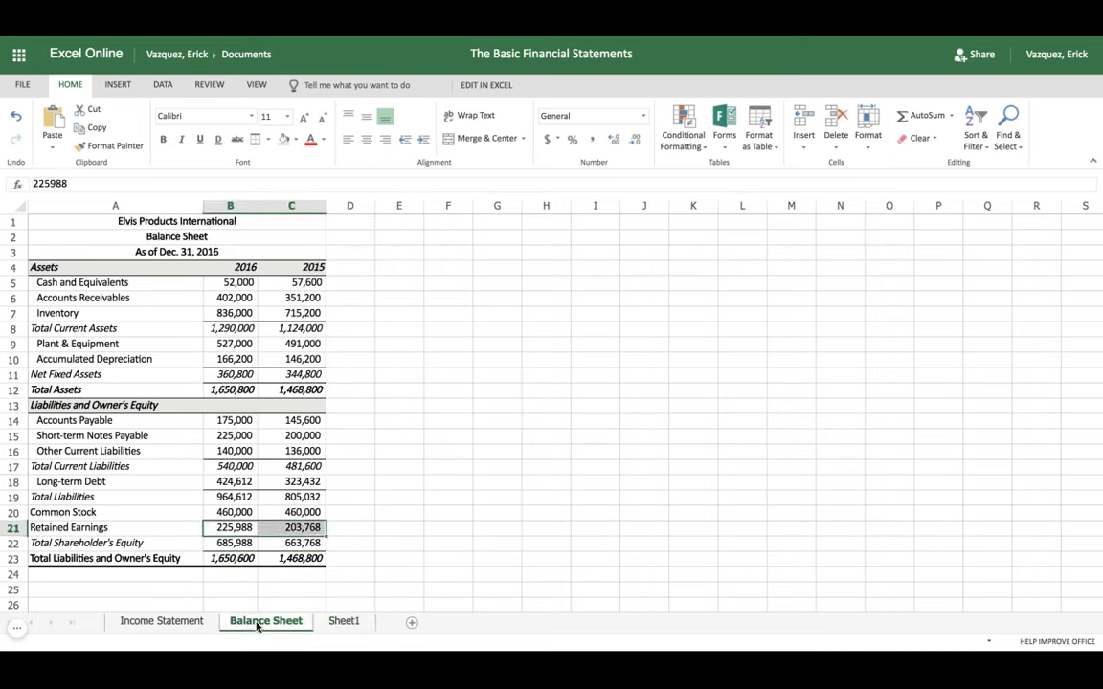
pyautogui.click(337, 622)
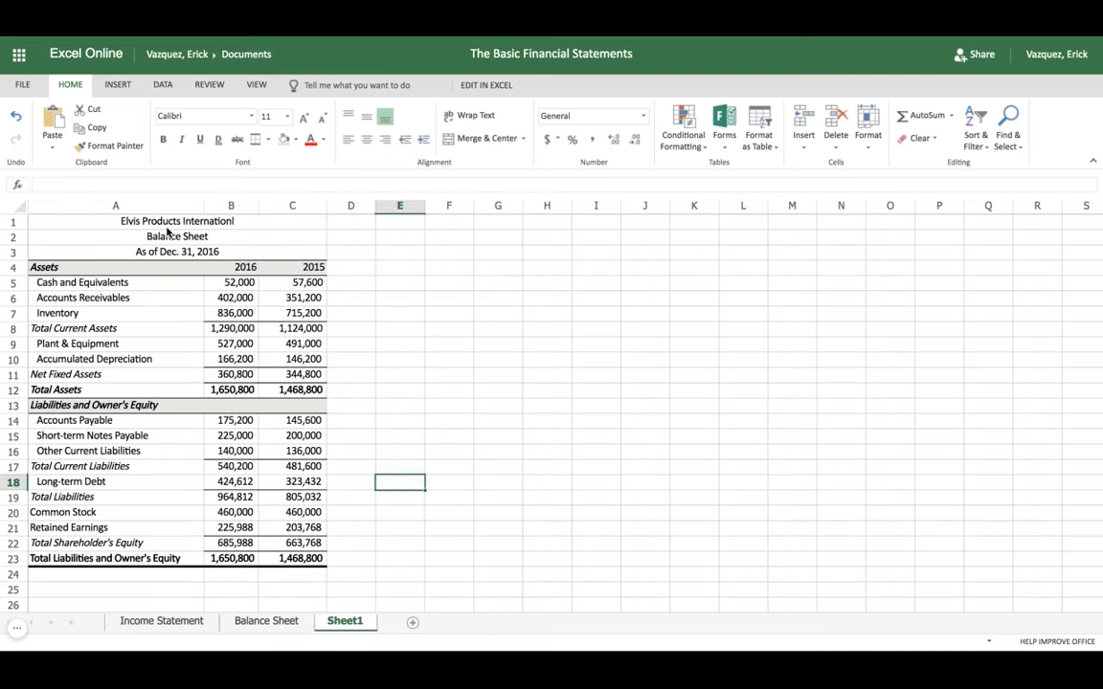
pyautogui.moveTo(166, 228); pyautogui.dragTo(328, 259)
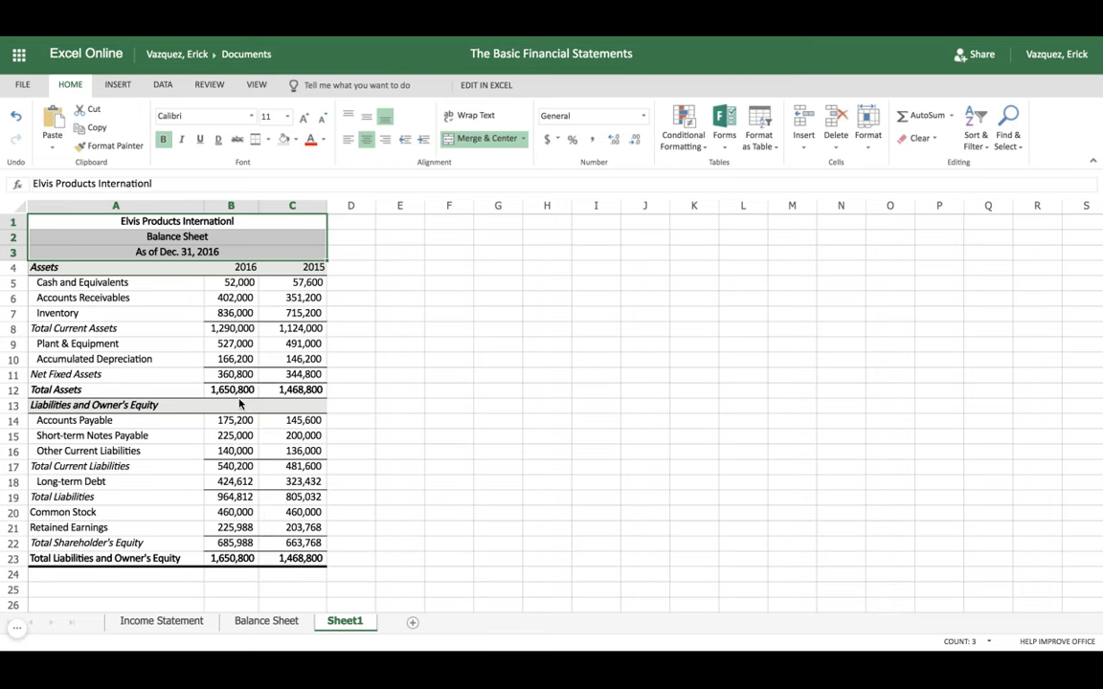
pyautogui.click(161, 623)
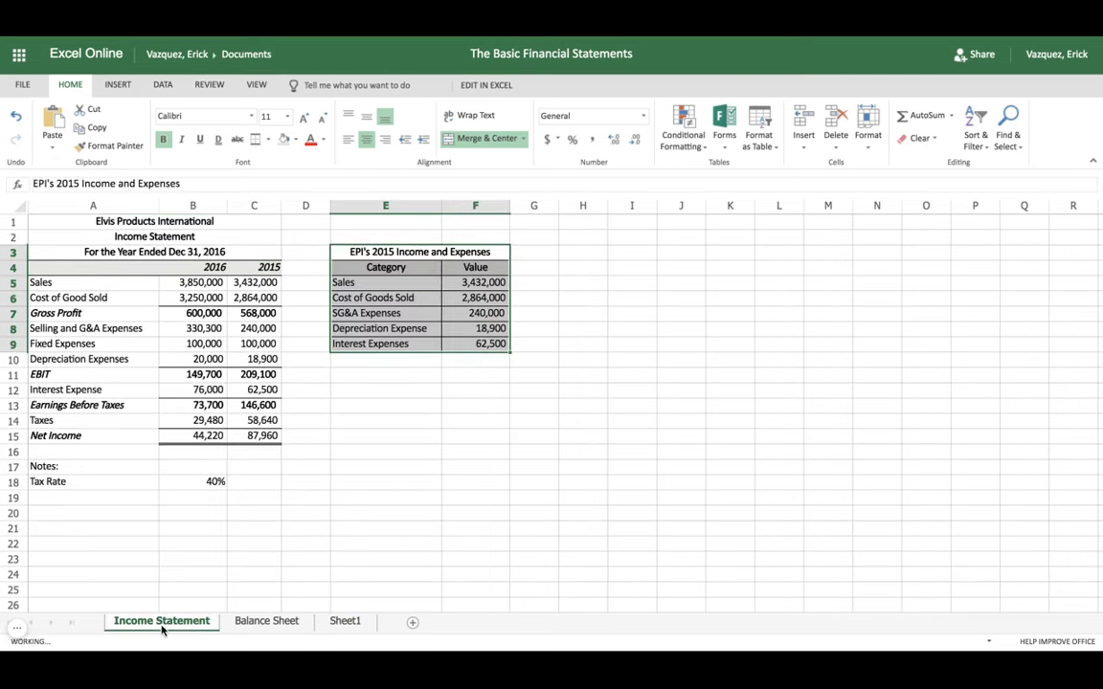
pyautogui.click(241, 622)
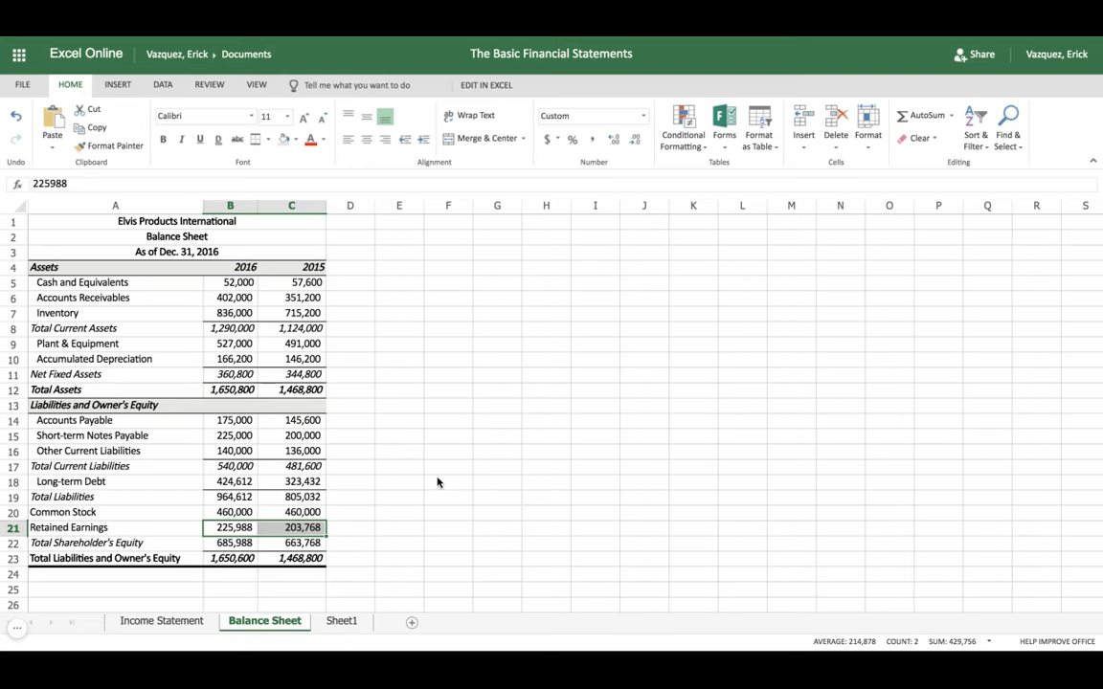
pyautogui.scroll(-2, 437, 482)
pyautogui.scroll(2, 438, 481)
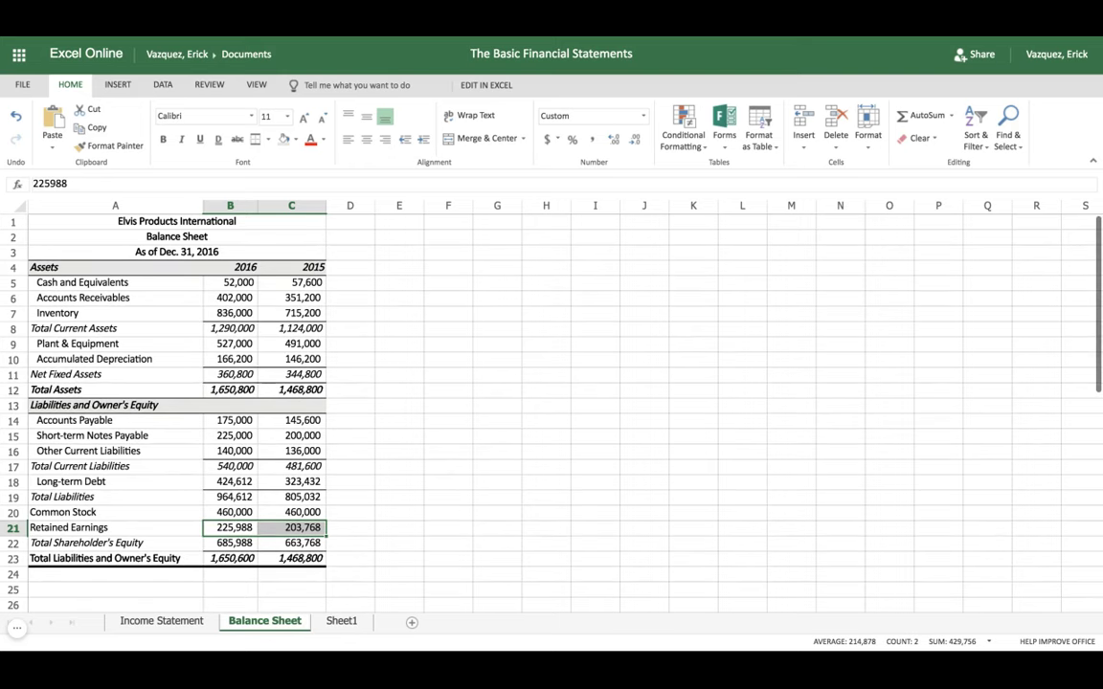